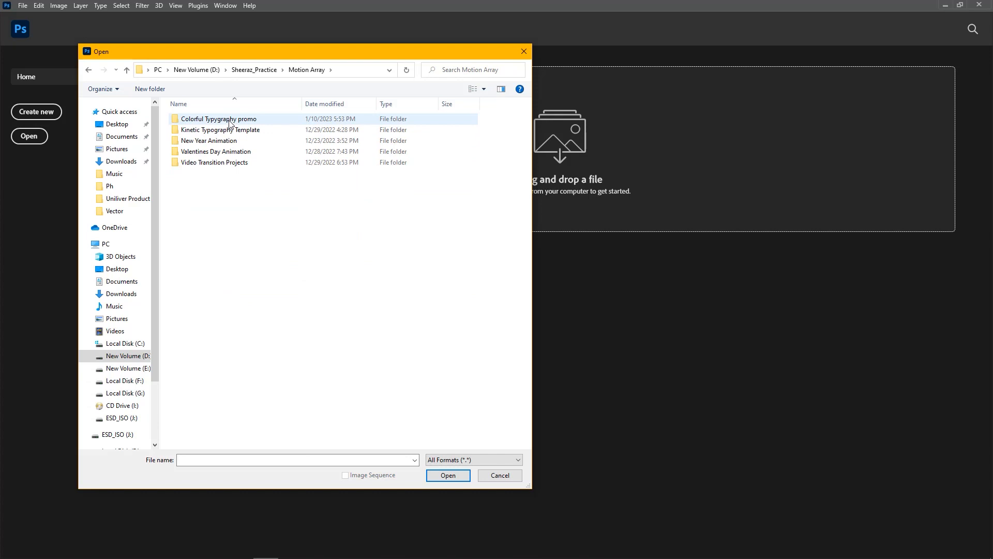
Step: Open only the numbered files 1.psd through 17.psd from the Ph folder inside Colorful Typygraphy promo
double_click(230, 120)
double_click(223, 151)
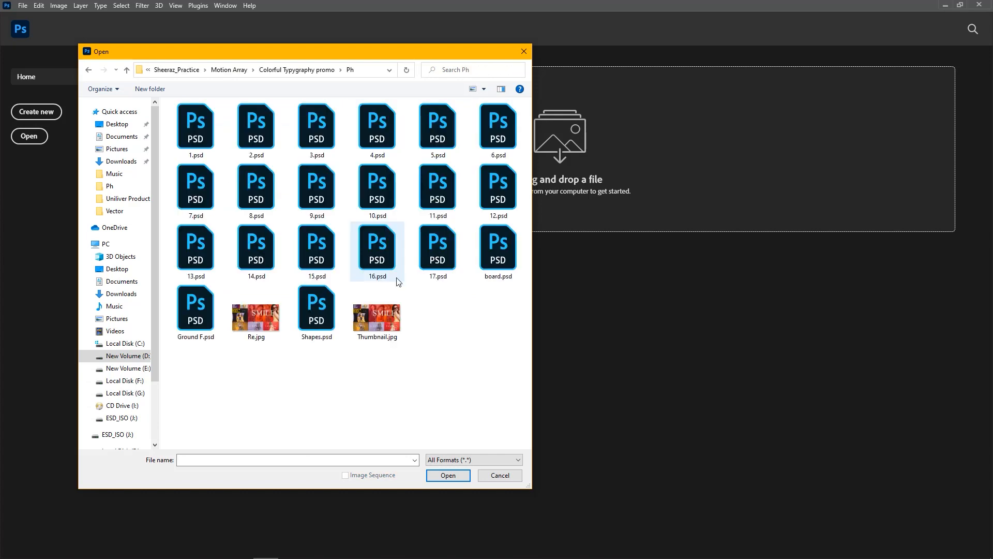
key(ctrl+a)
ctrl+click(381, 339)
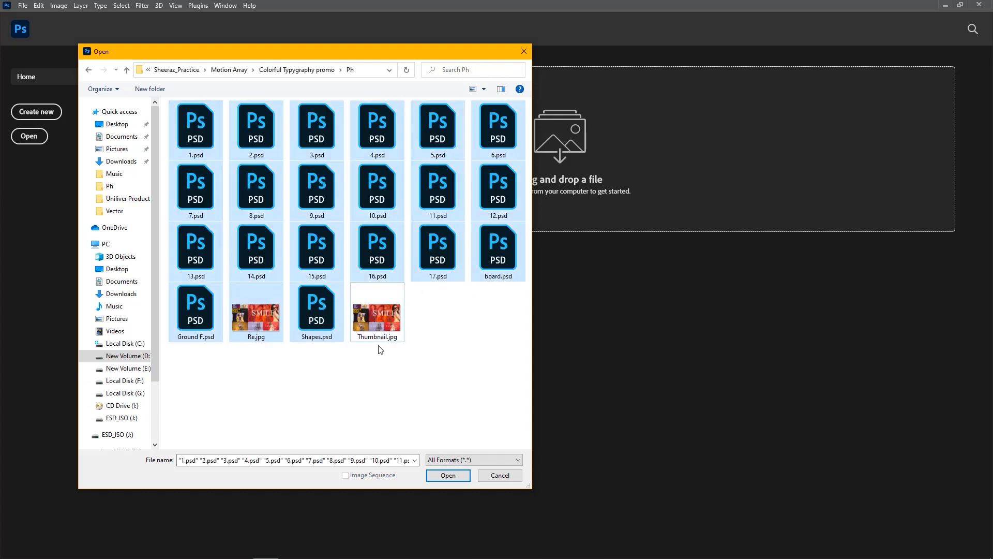
ctrl+click(319, 323)
ctrl+click(263, 329)
ctrl+click(198, 327)
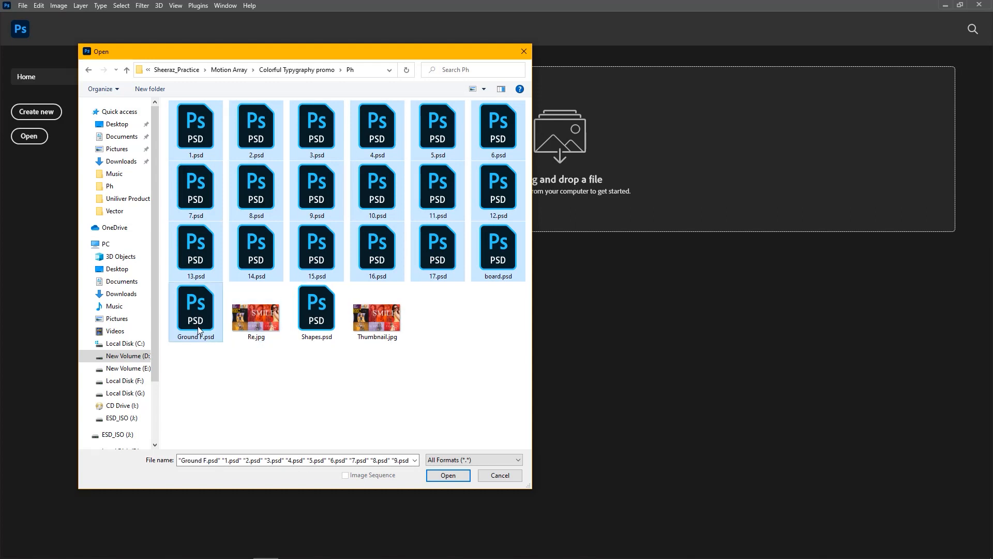
ctrl+click(496, 251)
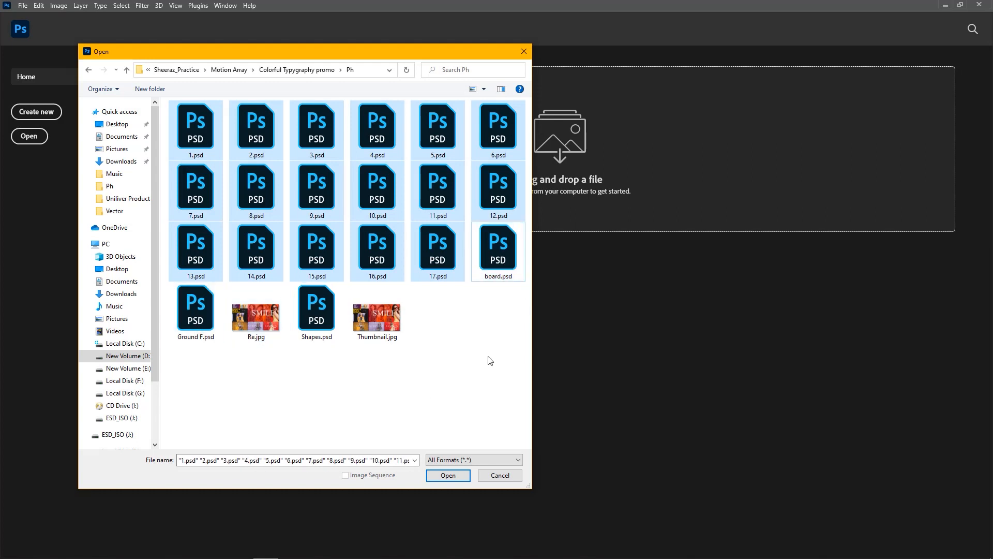
key(Return)
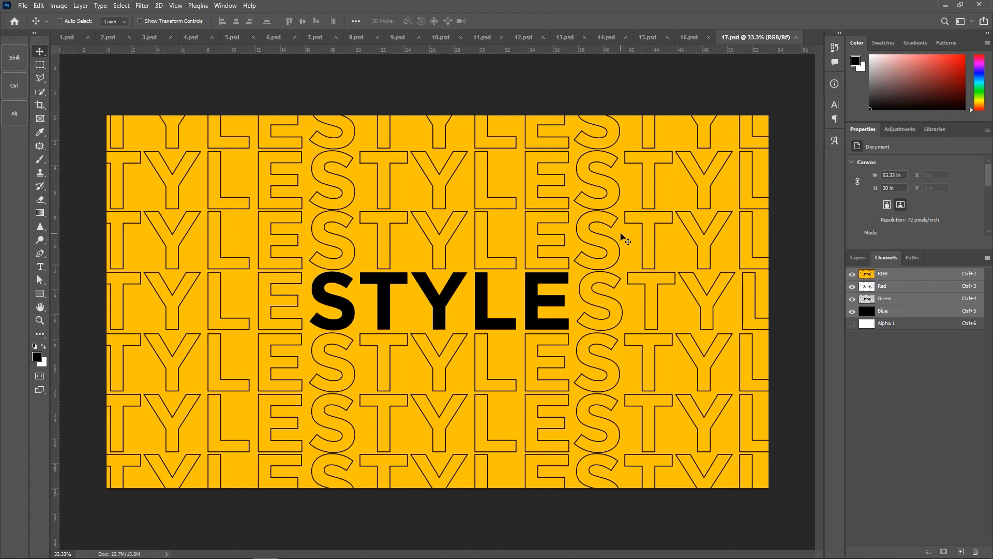
Step: Copy the artwork of 2.psd into 1.psd as a new full-canvas layer
click(84, 40)
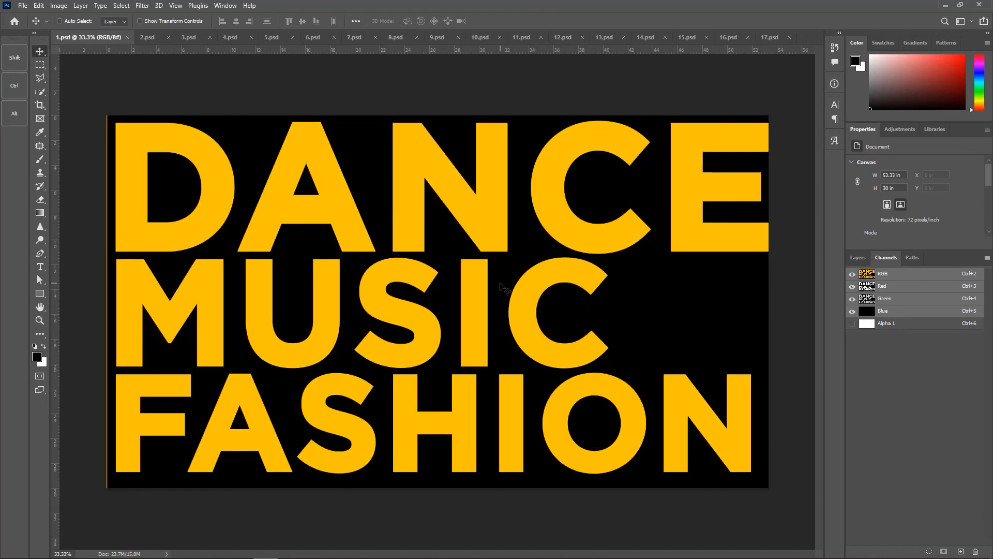
key(z)
alt+click(450, 256)
alt+click(473, 277)
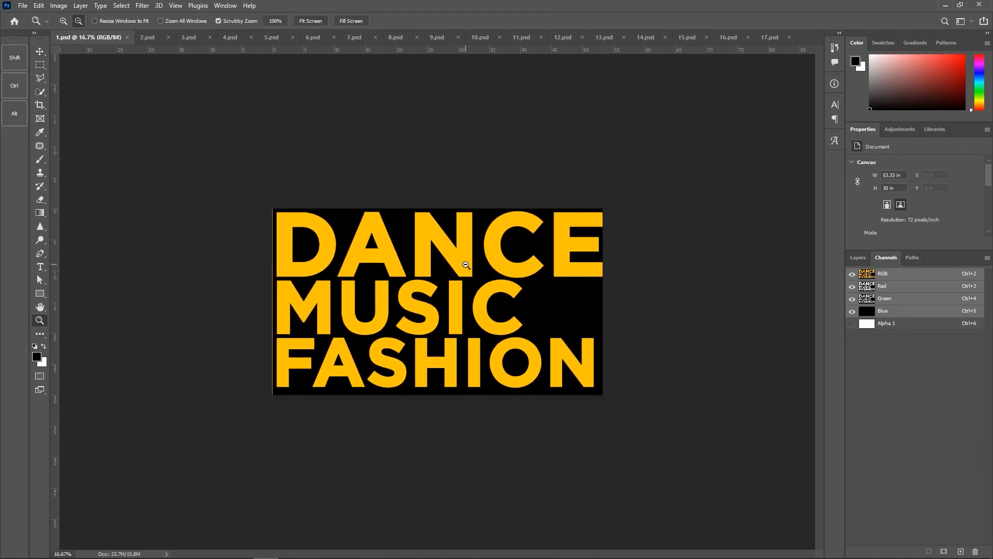
alt+click(496, 298)
click(497, 298)
key(v)
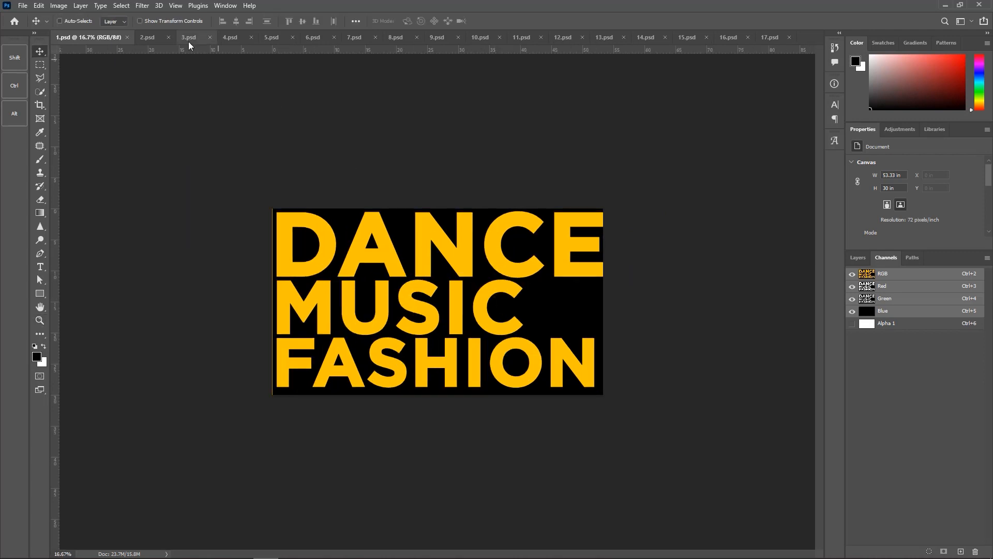
click(148, 37)
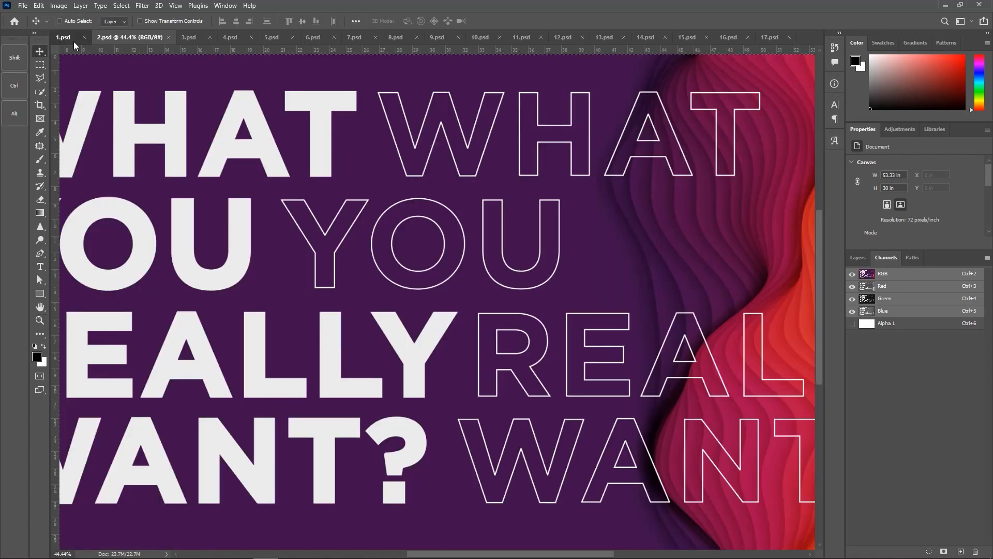
drag(73, 42, 379, 145)
Step: Add the artwork of 3.psd and 4.psd to 1.psd as separate layers aligned with the canvas
click(227, 42)
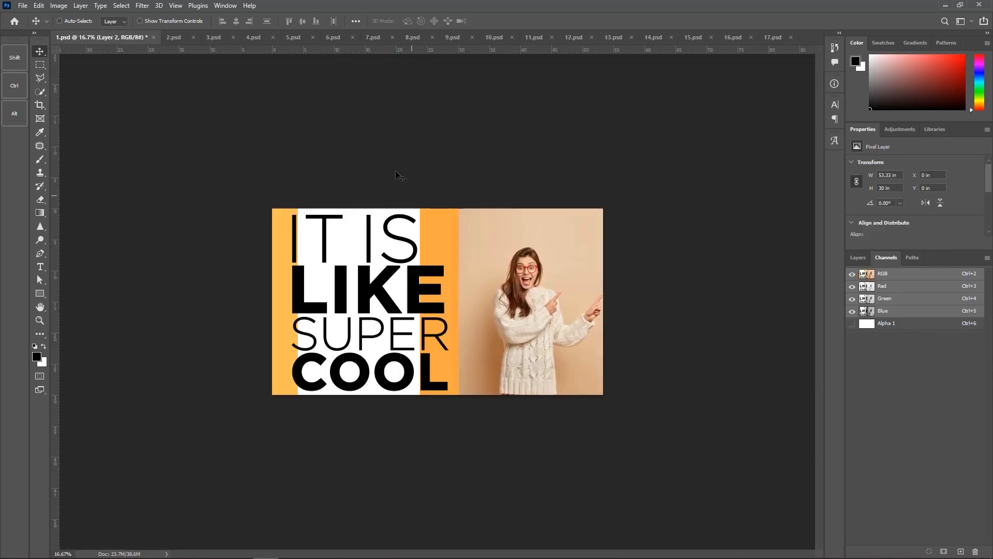
key(ctrl+Tab)
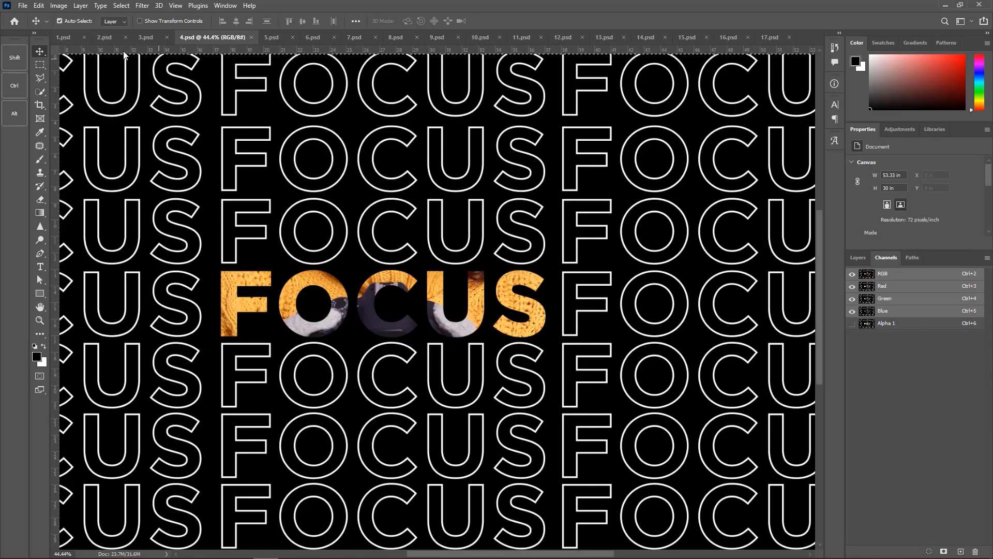
drag(124, 51, 301, 49)
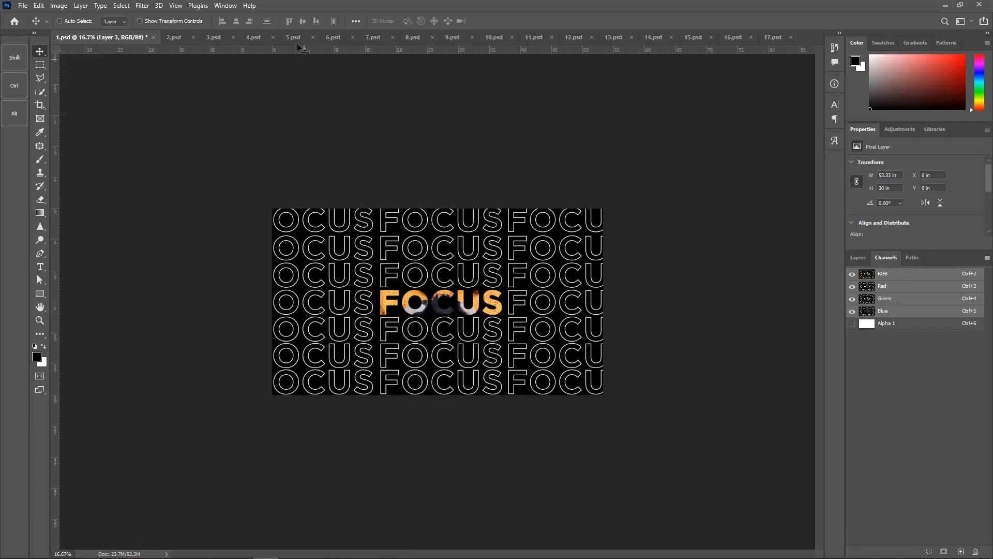
Step: Bring the artwork of 5.psd and 6.psd into 1.psd, each on its own layer
click(293, 38)
drag(222, 131, 328, 91)
click(324, 40)
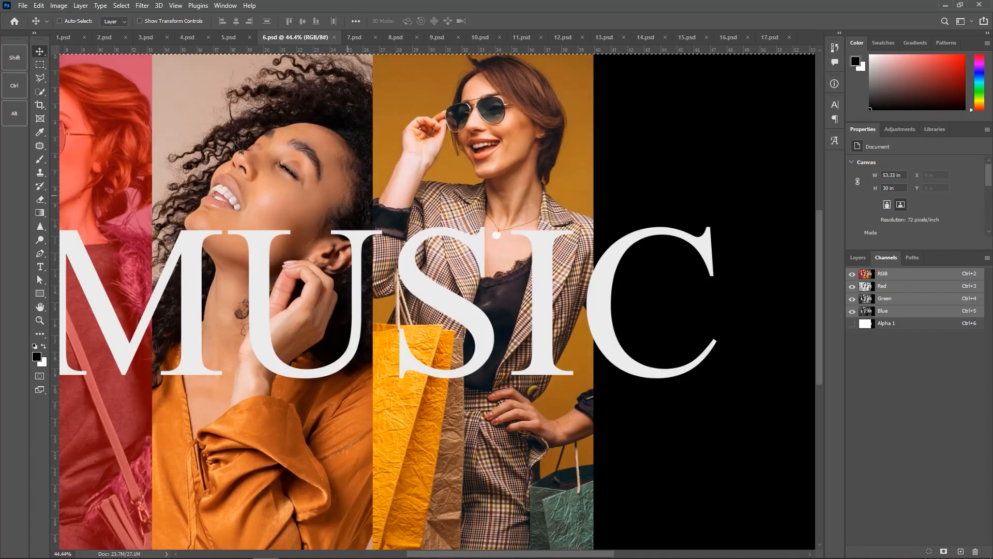
drag(70, 40, 400, 105)
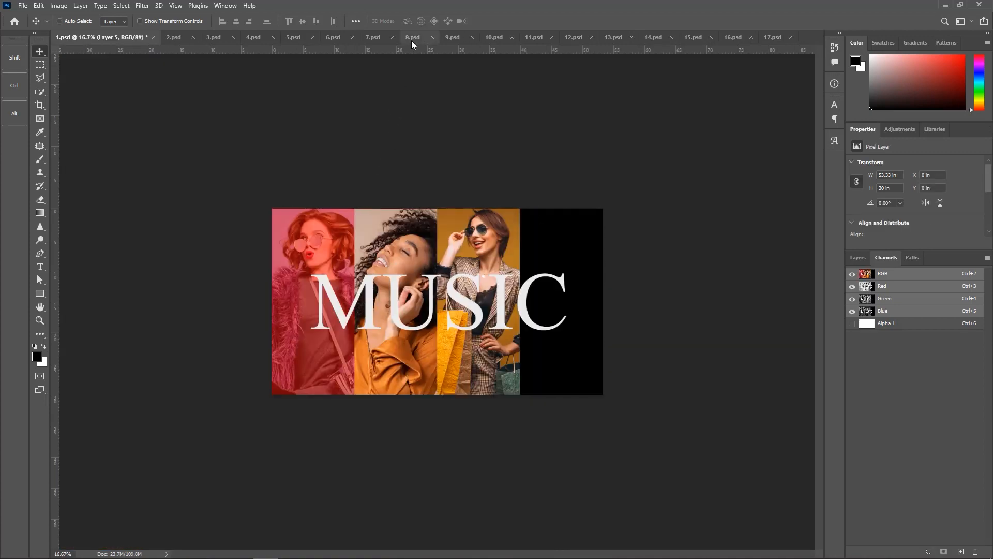
Step: Copy the SMILE artwork of 7.psd and the JOY artwork of 8.psd into 1.psd as new layers
click(373, 38)
drag(500, 197, 97, 77)
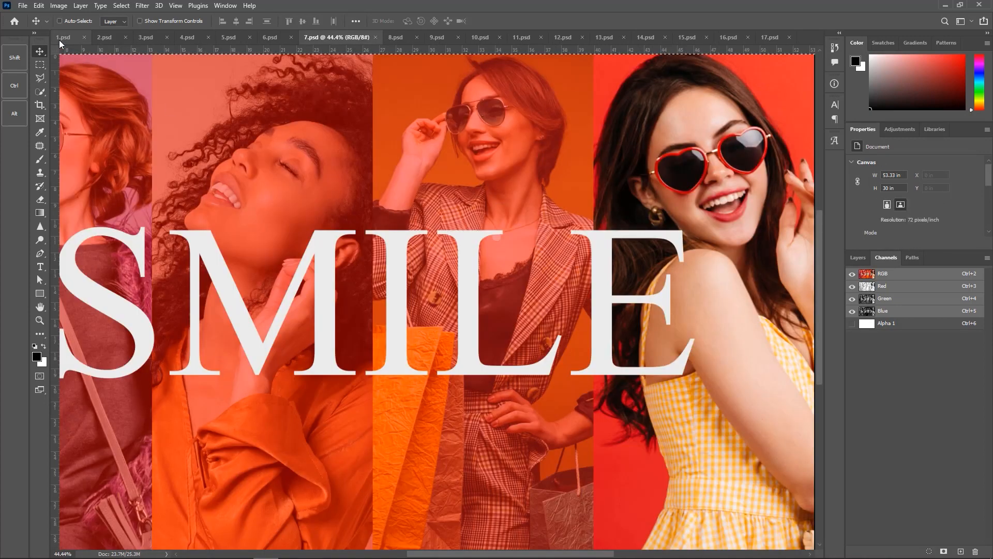
drag(59, 40, 441, 117)
click(393, 38)
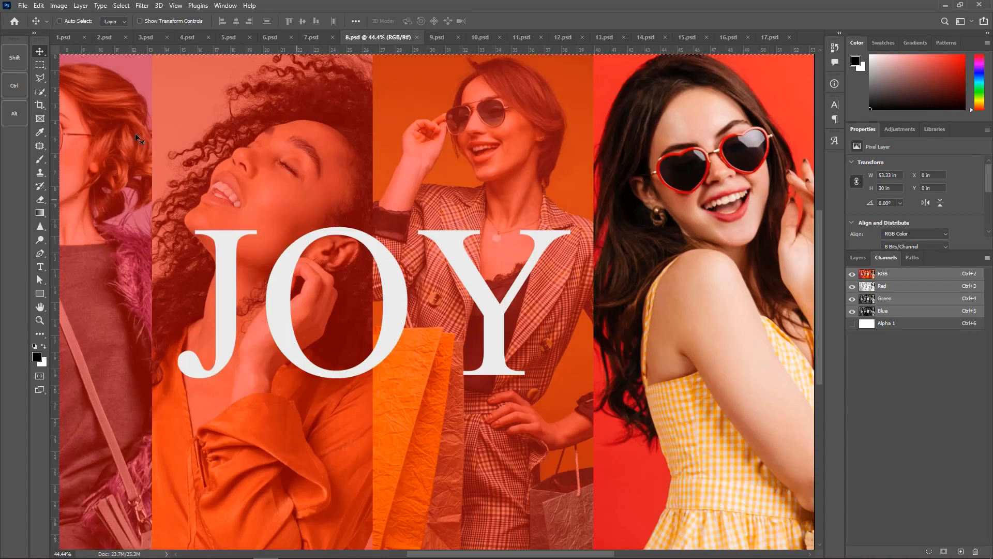
drag(64, 45, 321, 114)
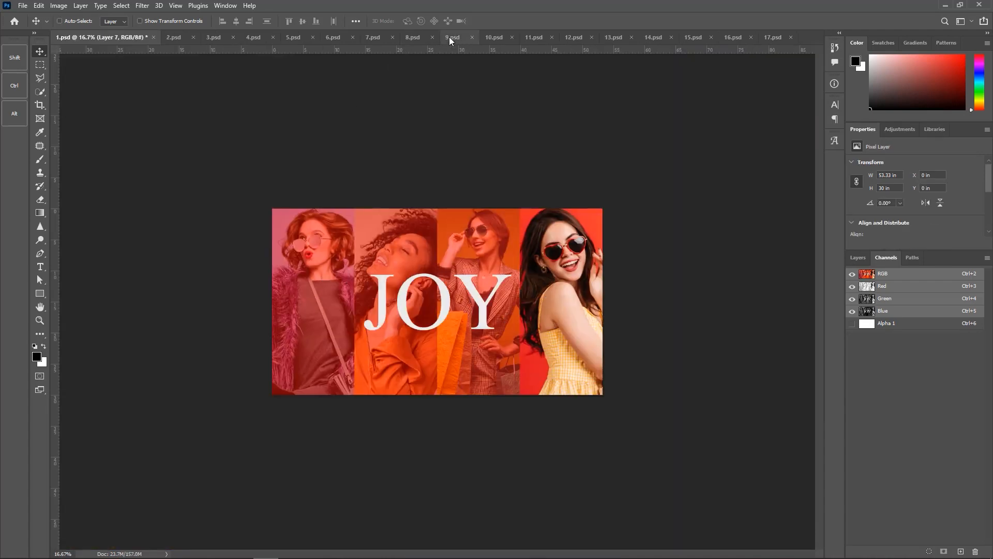
Step: Add the artwork of 9.psd and 10.psd to 1.psd as two more layers
click(449, 39)
drag(477, 176, 494, 99)
click(494, 38)
drag(72, 57, 437, 207)
Step: Copy the FASHION artwork of 11.psd and the THINK artwork of 12.psd into 1.psd as layers
click(526, 38)
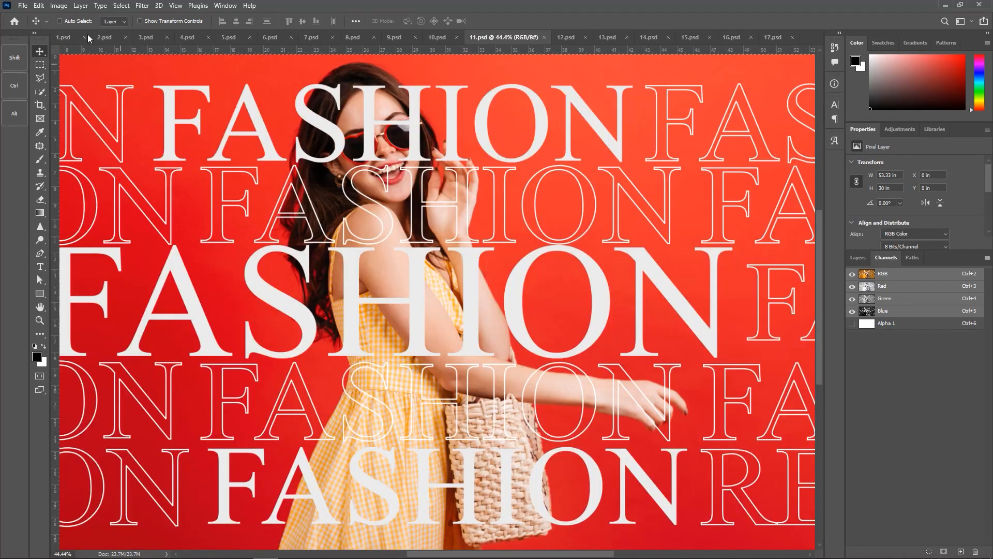
drag(88, 38, 598, 87)
click(574, 38)
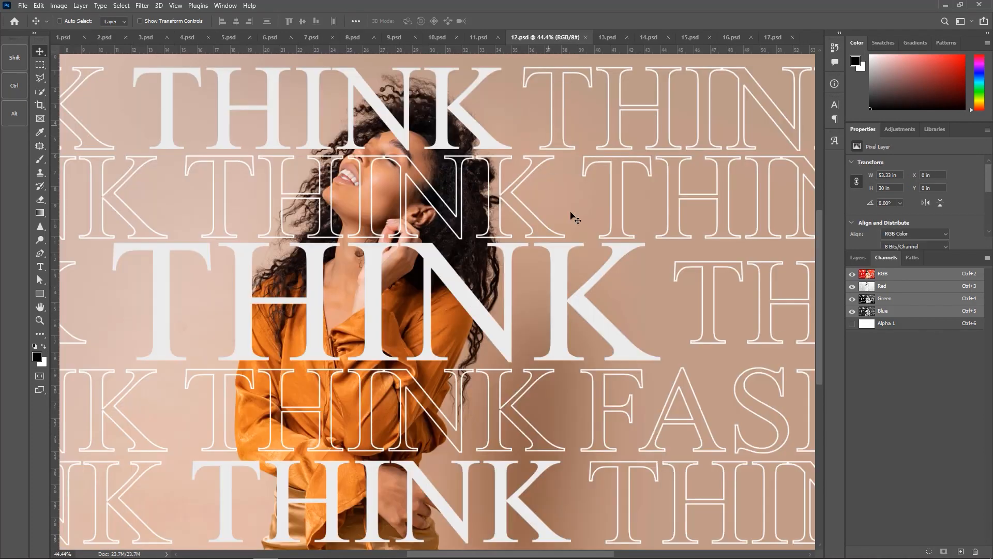
drag(574, 218, 587, 70)
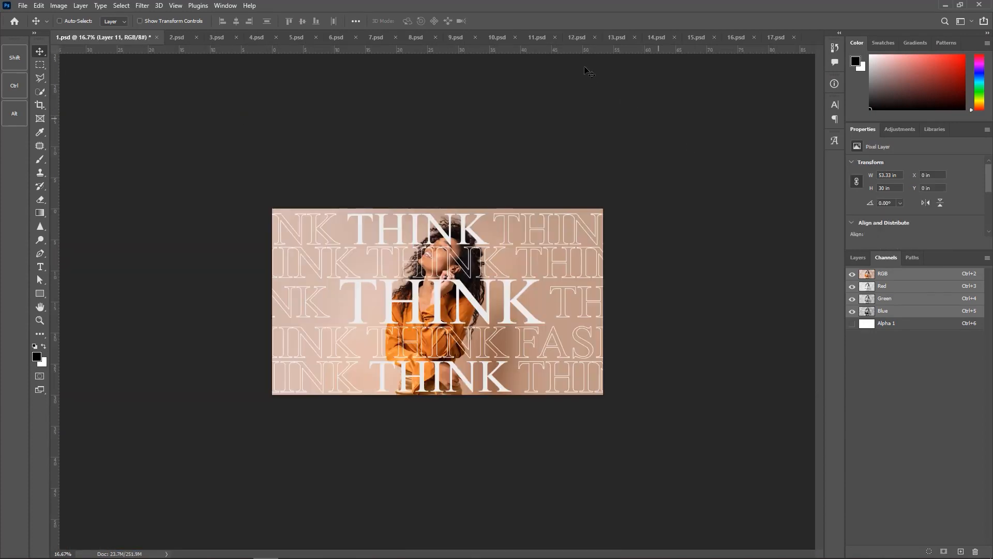
Step: Add the SURPRISE artwork of 13.psd to 1.psd as a layer and copy the entire canvas of 14.psd
click(616, 38)
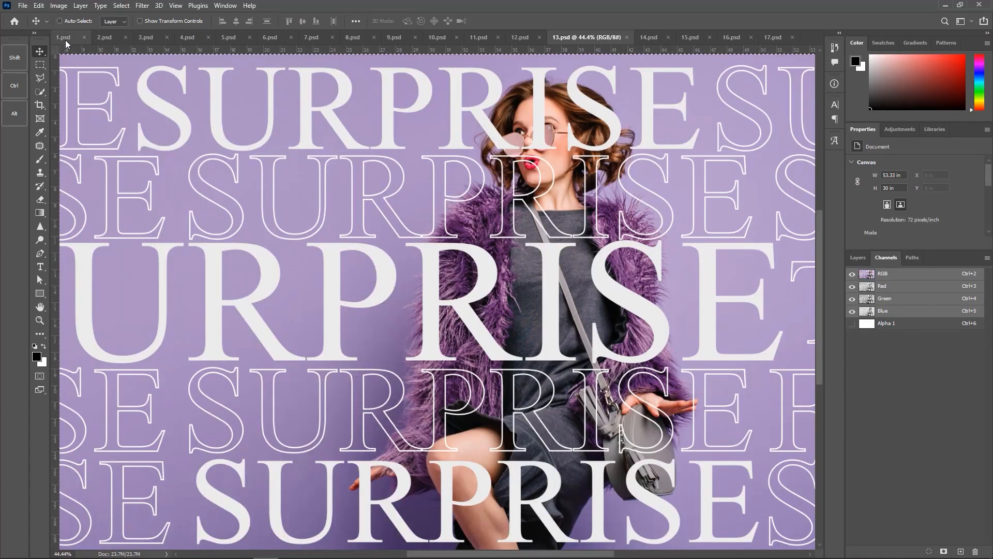
drag(66, 39, 618, 101)
click(653, 39)
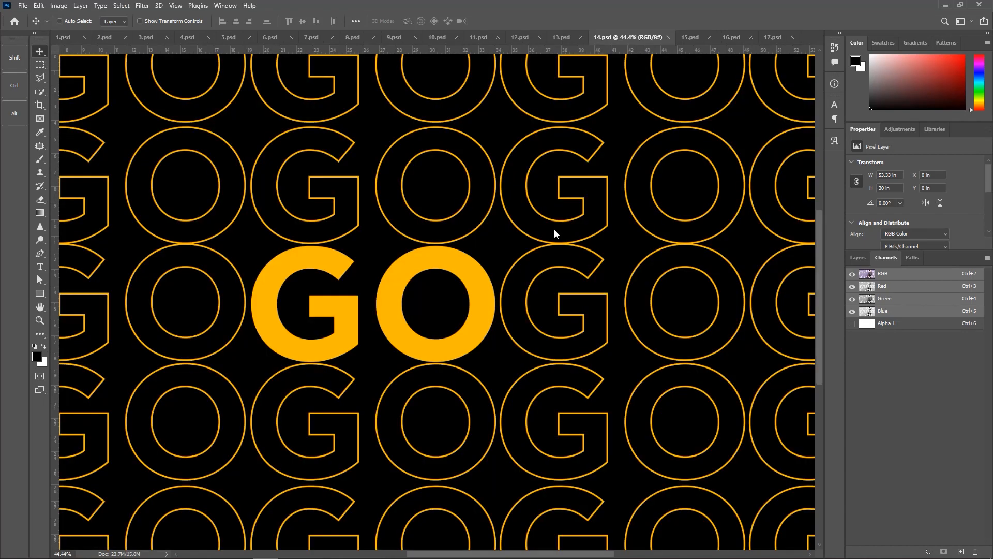
key(ctrl+a)
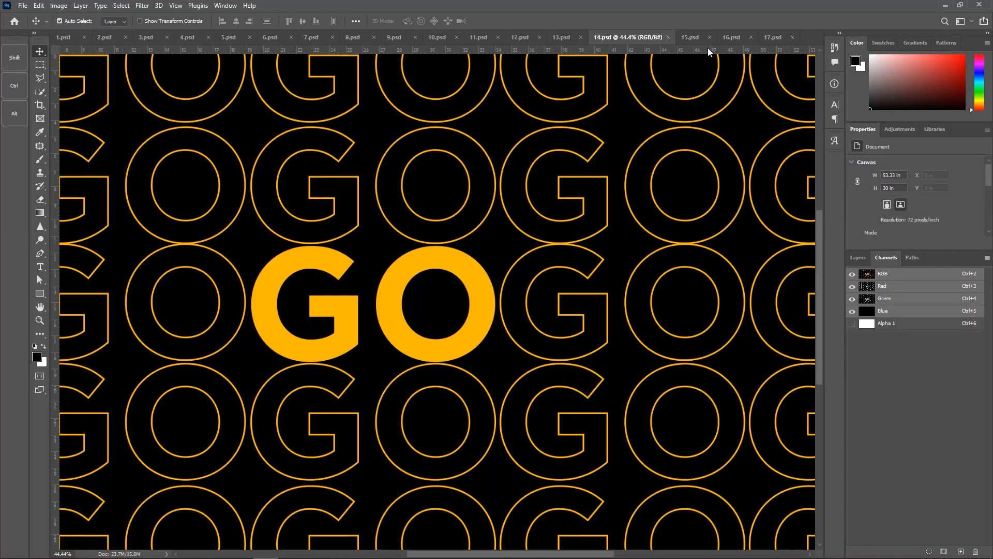
key(ctrl+c)
key(ctrl+v)
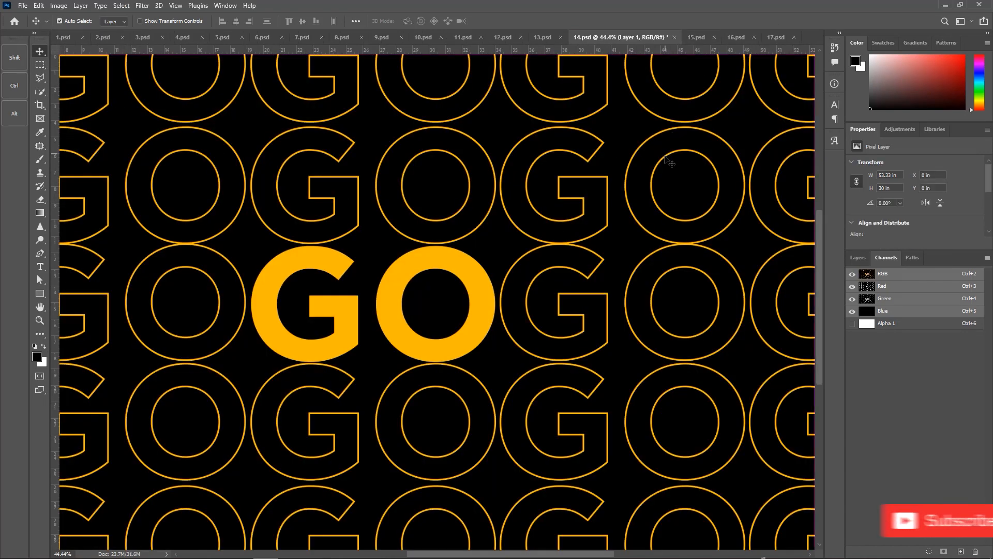
click(858, 257)
key(ctrl+z)
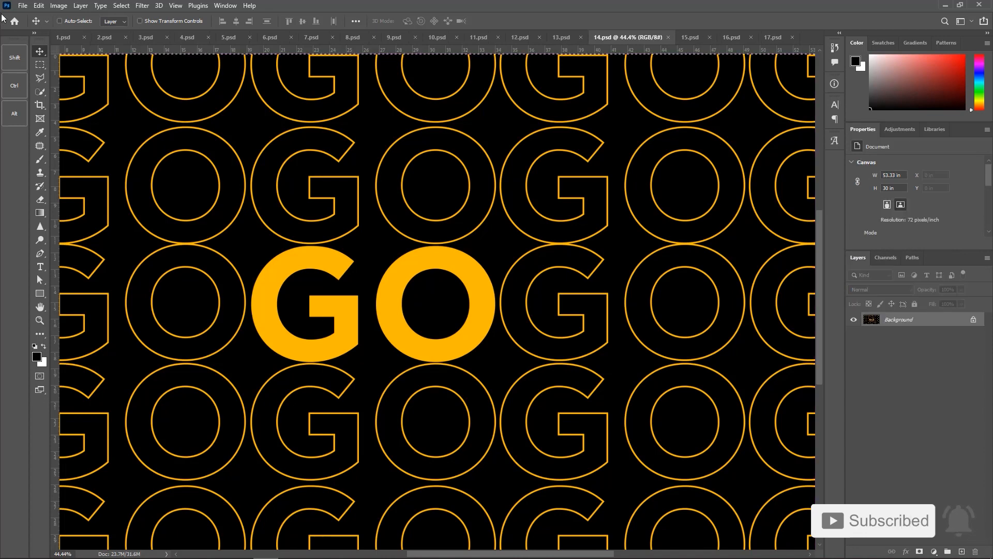
Step: Paste the copied GO artwork into 1.psd and add the CHOOSE artwork of 15.psd above it as another layer
click(63, 38)
key(ctrl+v)
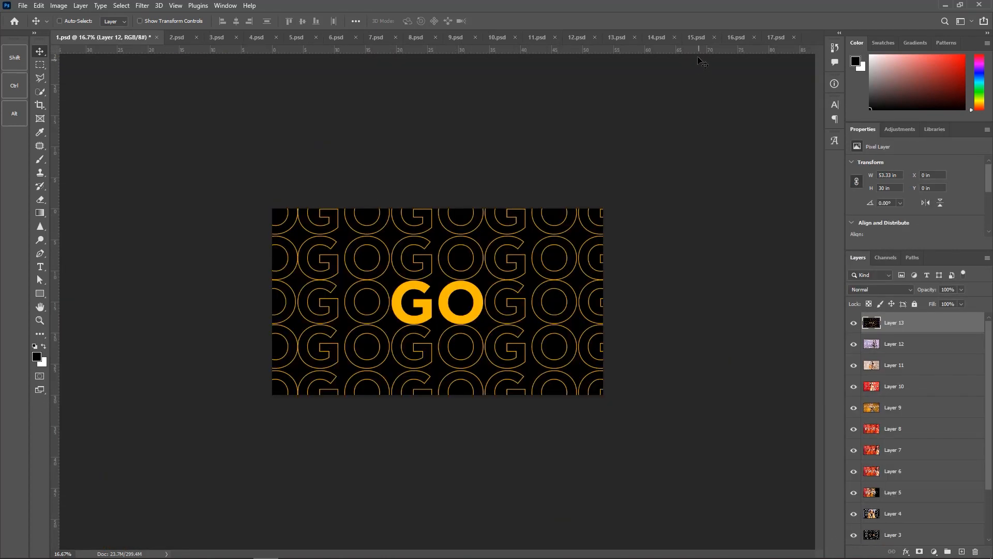
click(696, 37)
key(a)
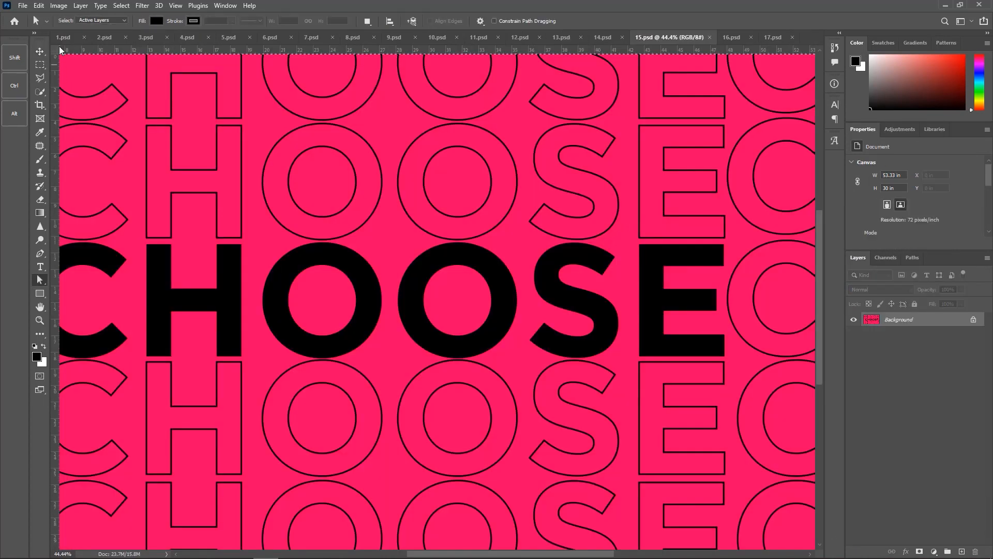
key(ctrl+v)
Step: Copy the full canvases of 16.psd and 17.psd and paste each into 1.psd as the topmost layer
click(735, 40)
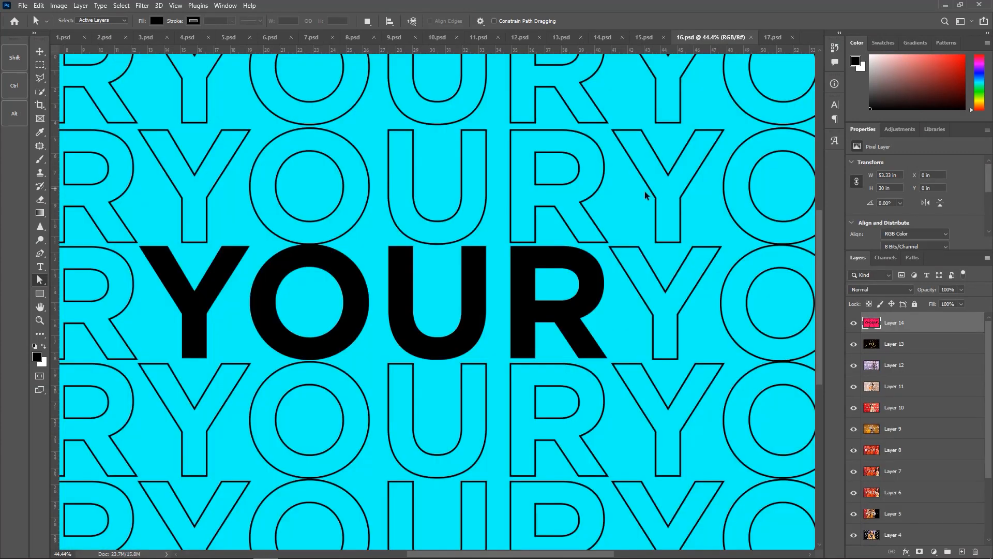
key(ctrl+a)
click(63, 37)
key(ctrl+v)
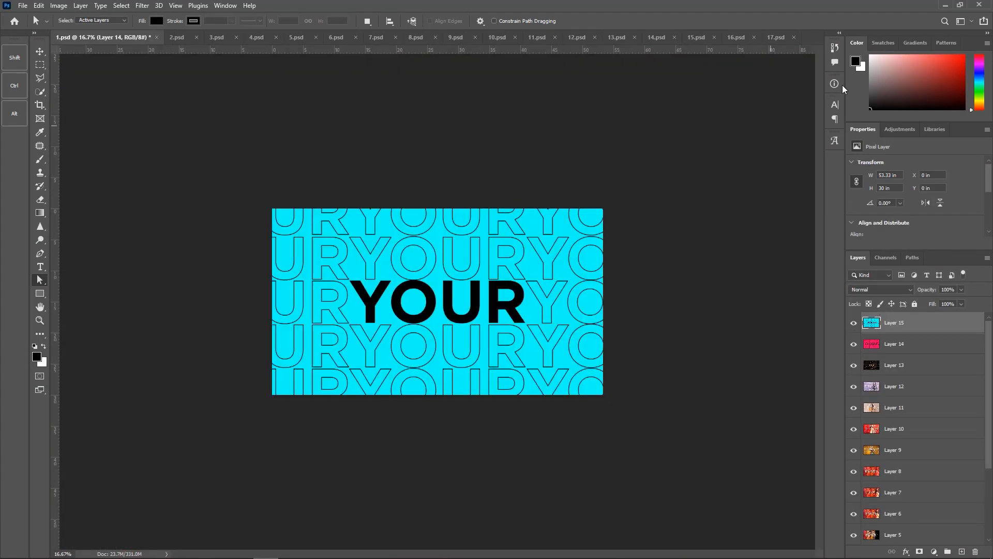
click(774, 39)
key(ctrl+a)
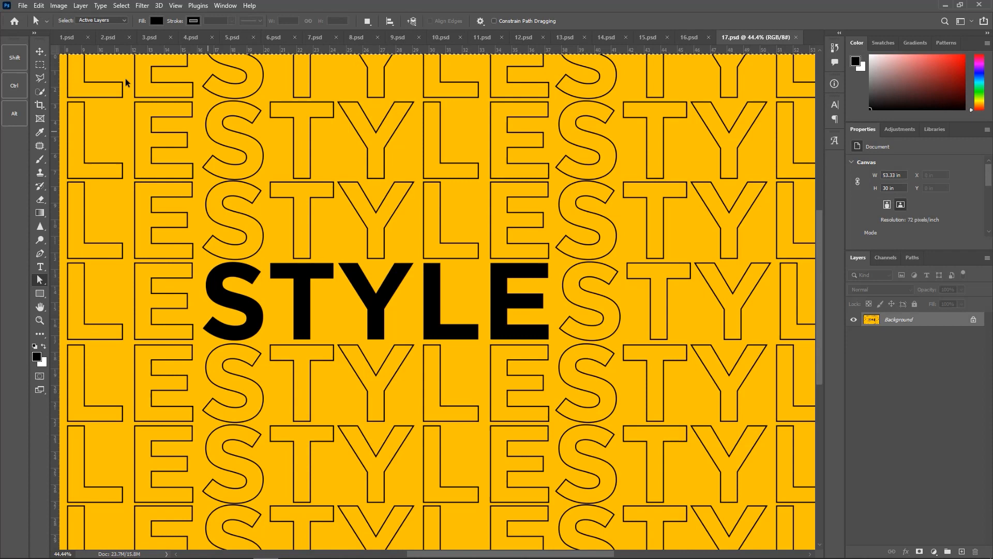
click(63, 37)
key(ctrl+v)
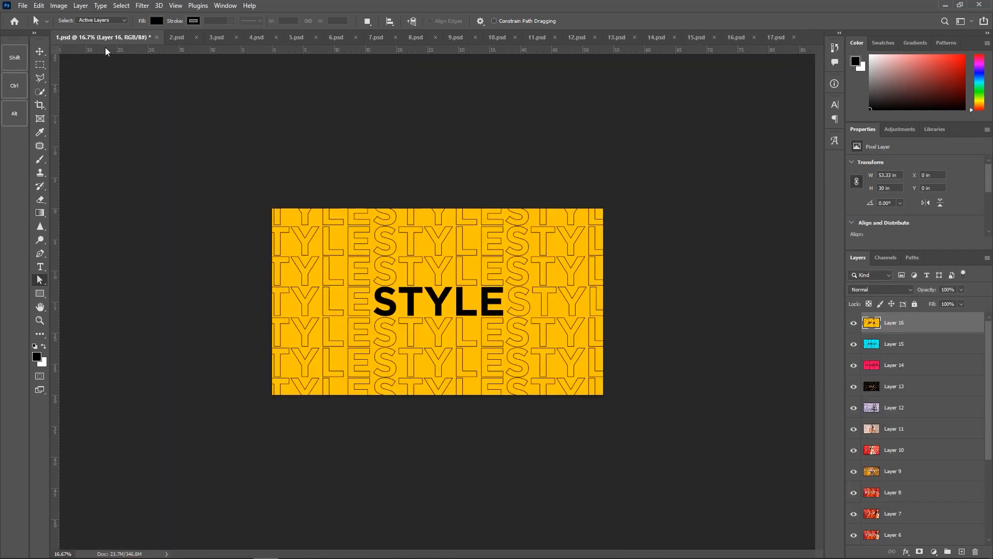
Step: Convert the locked Background layer of 1.psd into a regular editable layer with the default name
scroll(928, 428, down, 3)
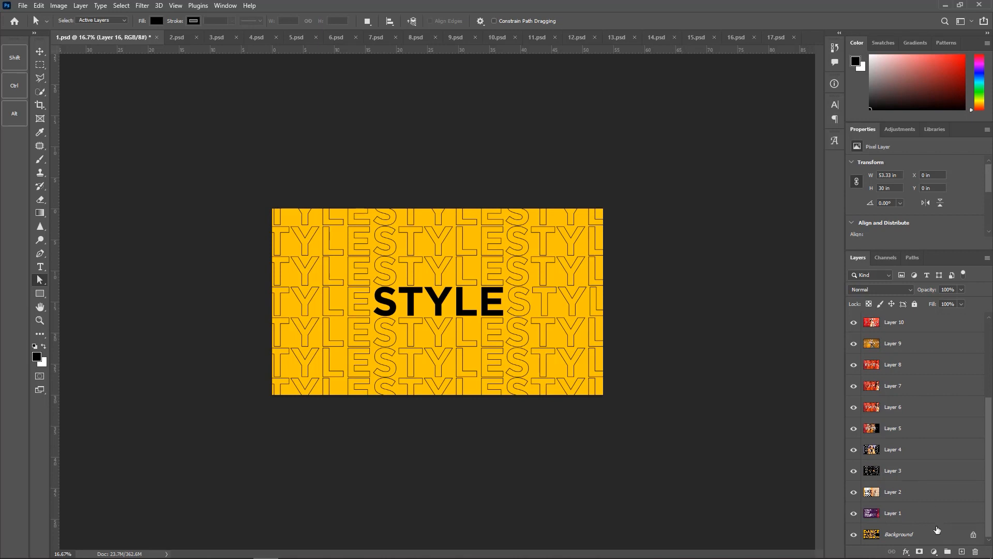
double_click(937, 530)
key(Return)
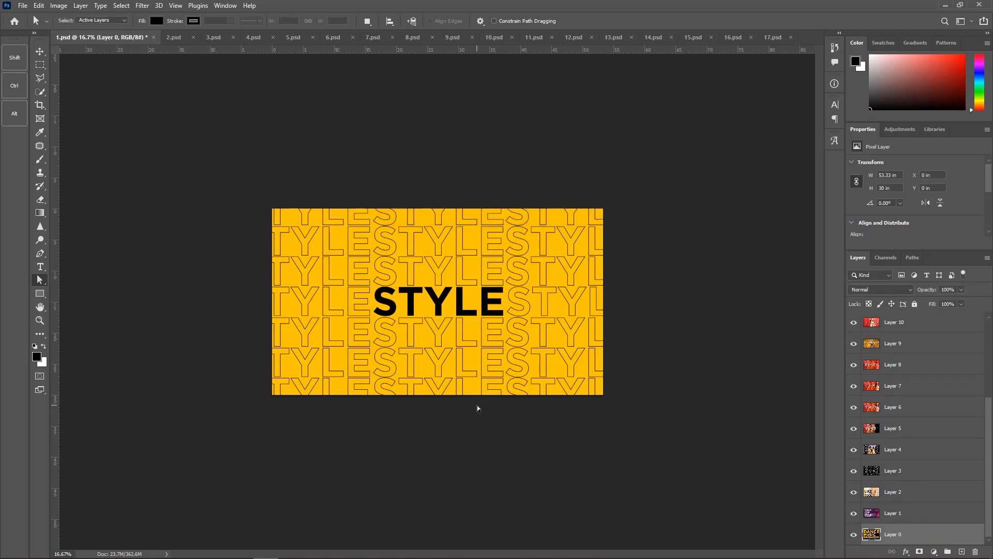
Step: Extend the canvas of 1.psd well below the artwork with the Crop tool, leaving empty space for more rows
key(v)
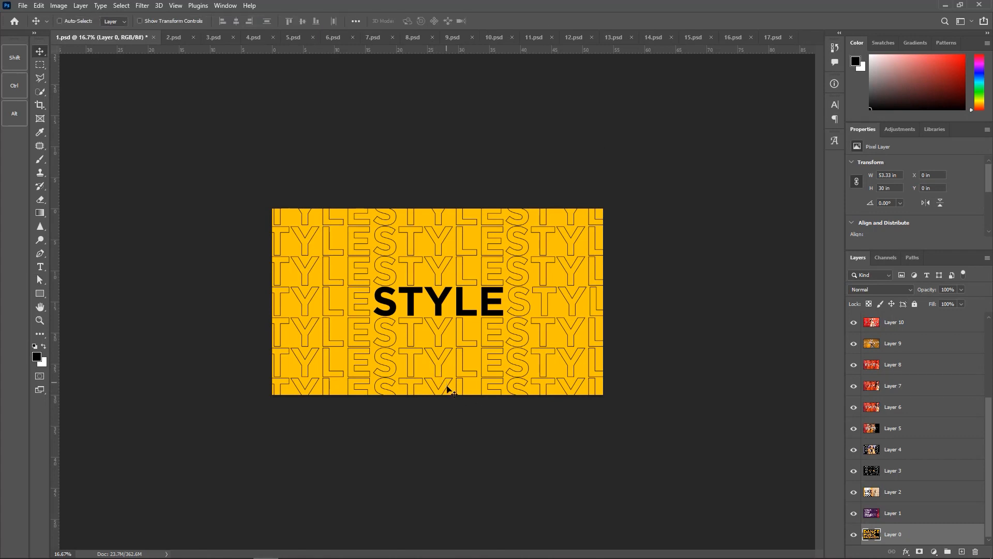
key(c)
drag(433, 412, 484, 486)
key(Return)
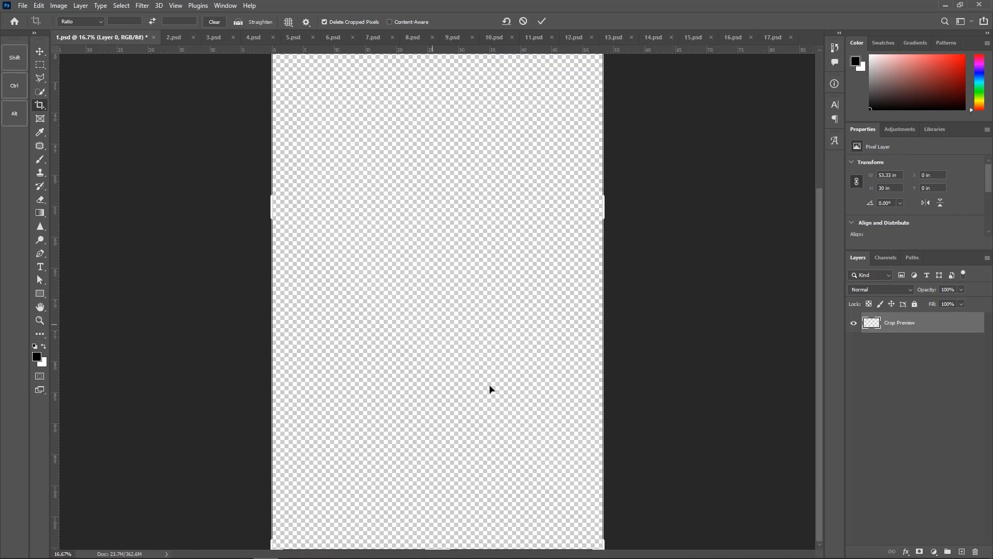
key(v)
drag(464, 265, 461, 339)
key(z)
click(520, 225)
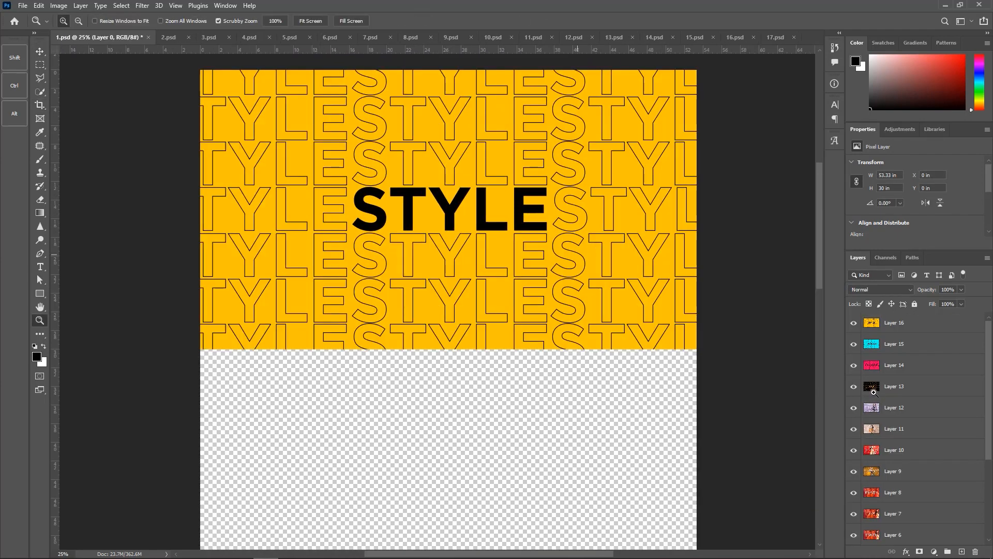
Step: Select Layer 16, the topmost layer of 1.psd
key(v)
scroll(903, 430, down, 3)
scroll(903, 429, up, 3)
click(905, 326)
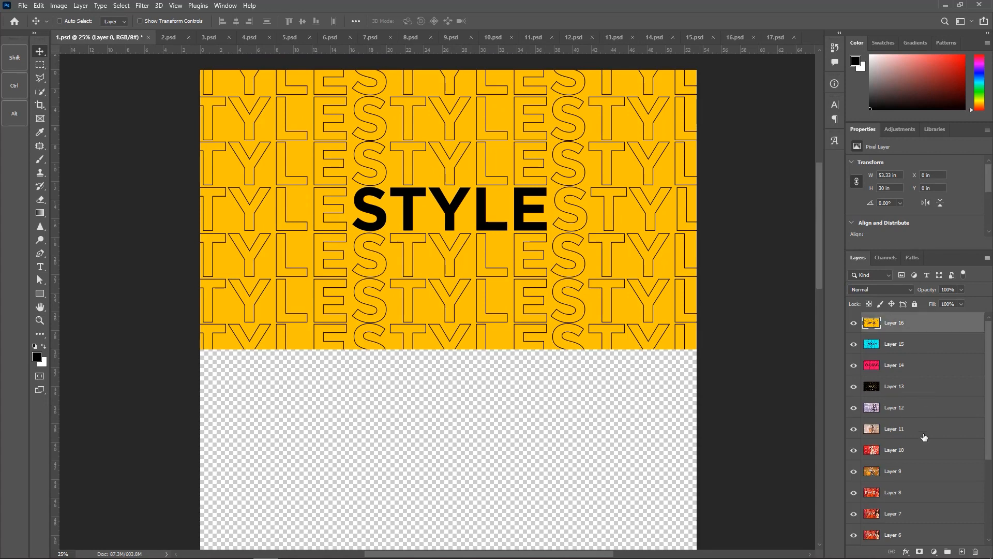
scroll(901, 496, down, 3)
drag(552, 318, 521, 325)
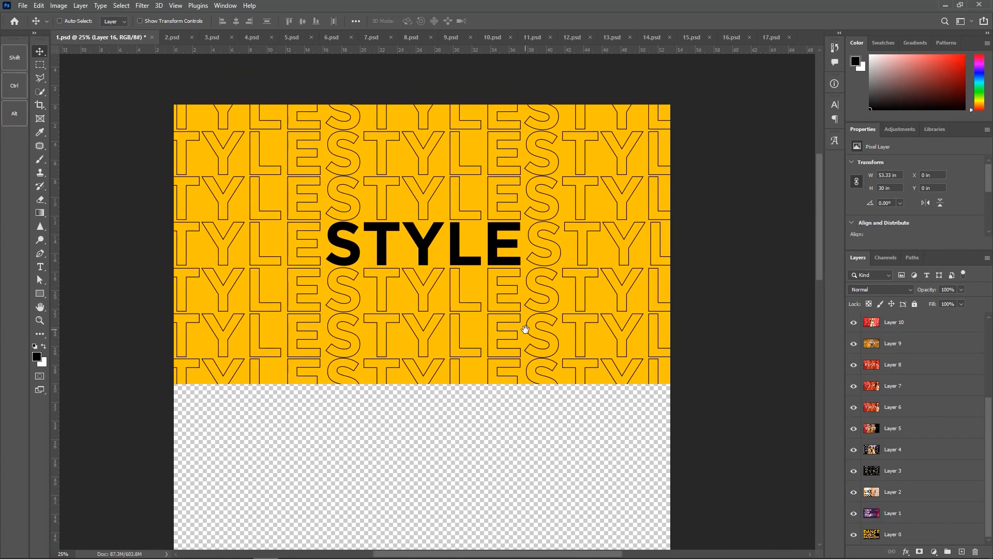
scroll(916, 481, up, 3)
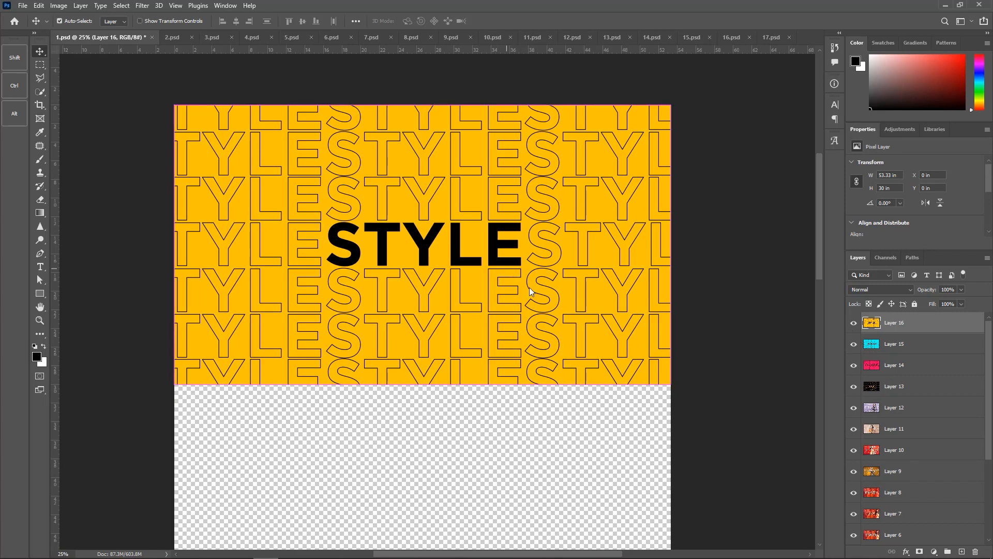
Step: Open Ground F.psd from the Ph folder for reference and return to 1.psd
key(ctrl+o)
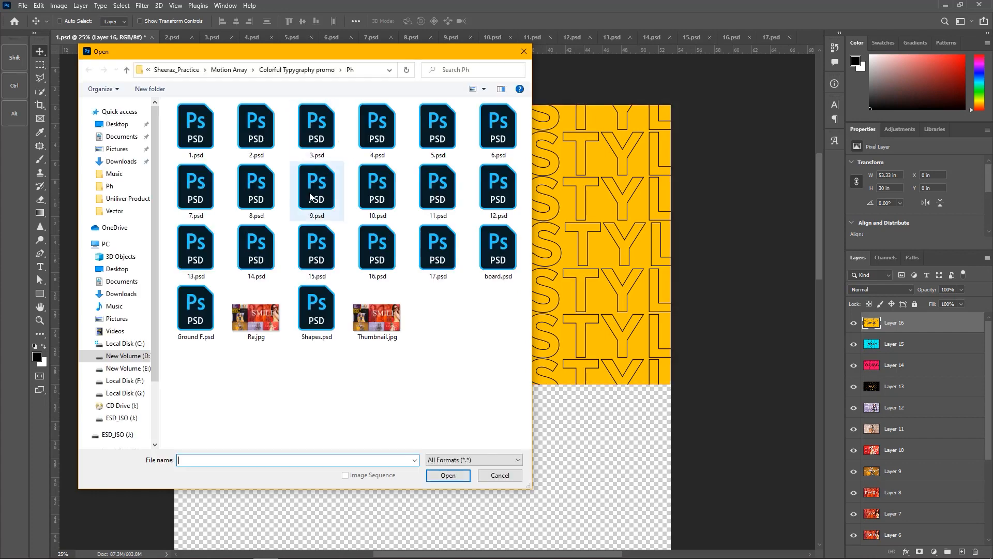
double_click(202, 309)
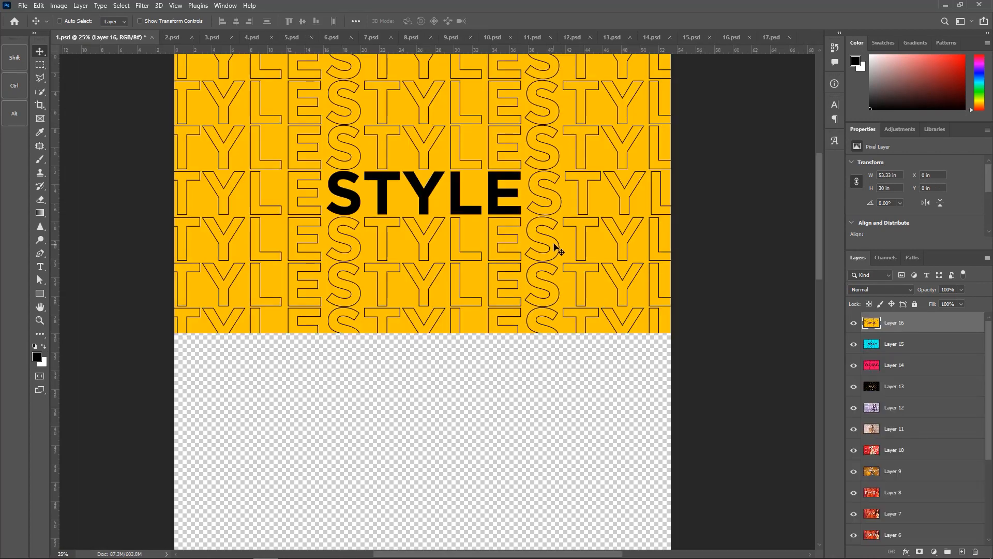
key(ctrl+o)
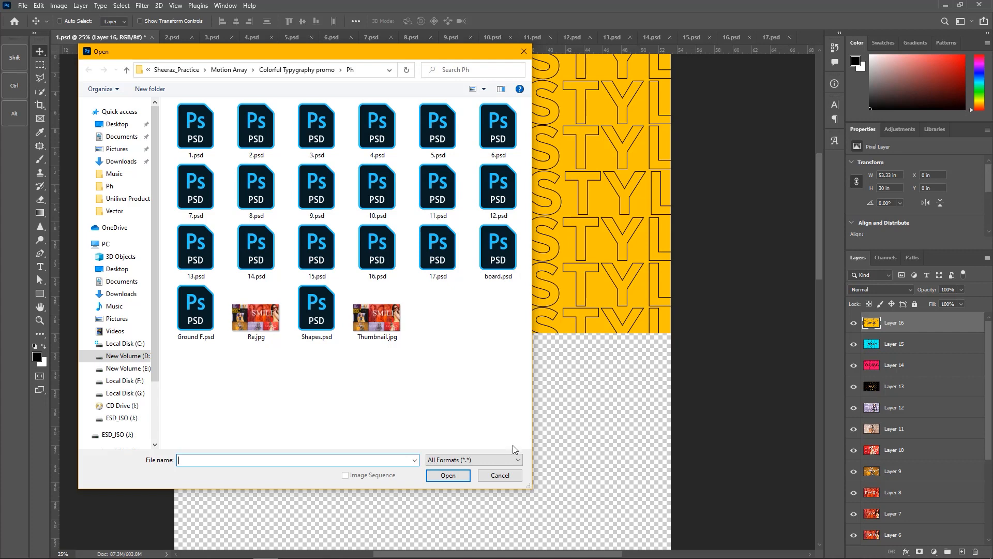
click(507, 474)
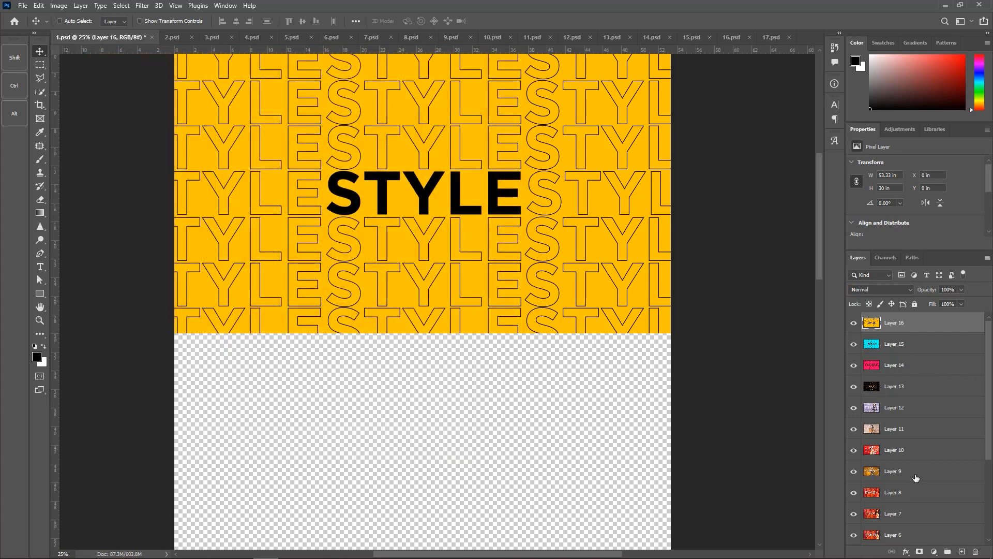
Step: Select Layers 1 through 16 and move them directly below the DANCE MUSIC FASHION artwork, at Y 30 in
scroll(916, 477, down, 3)
scroll(916, 477, up, 3)
scroll(923, 455, down, 2)
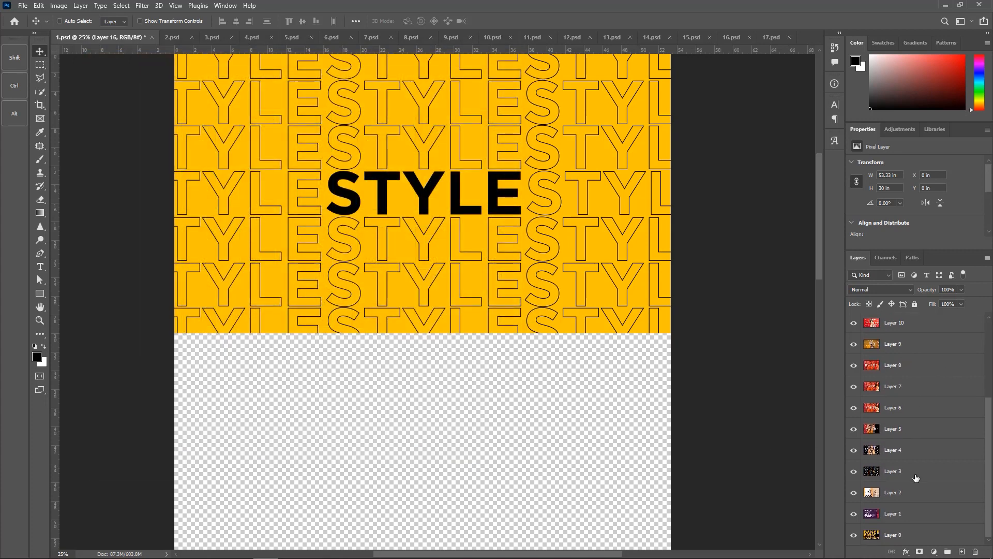
scroll(931, 428, up, 3)
scroll(895, 486, down, 5)
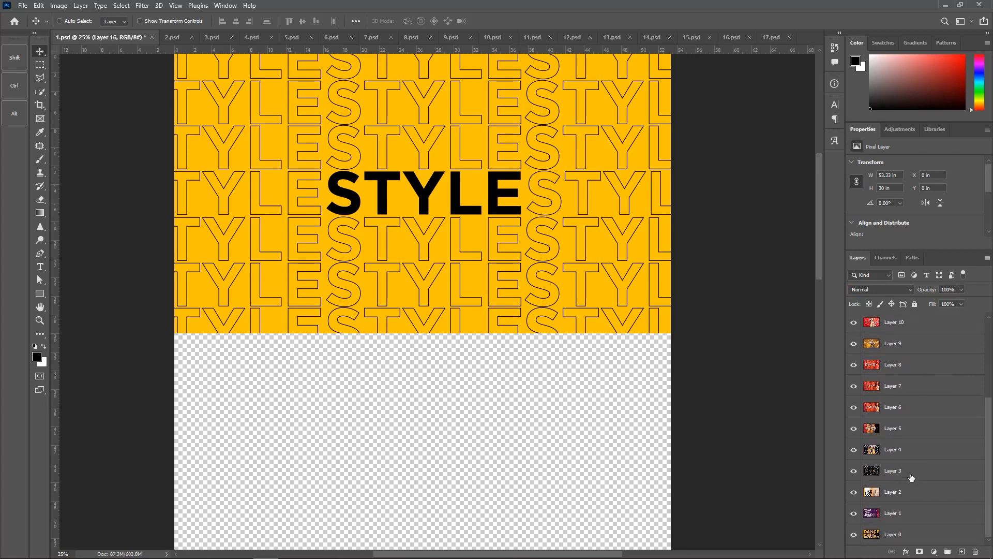
shift+click(911, 513)
key(z)
alt+click(435, 249)
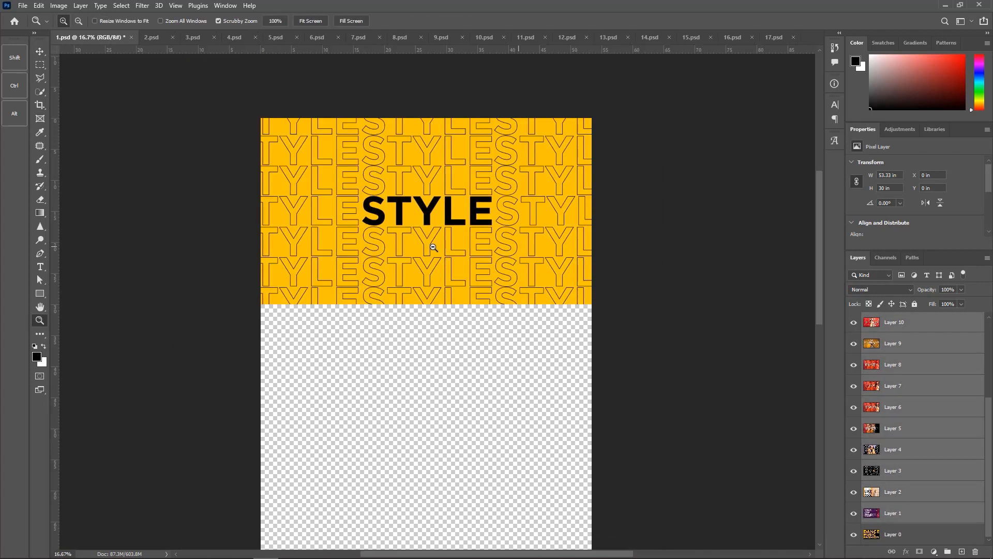
key(v)
drag(482, 248, 494, 389)
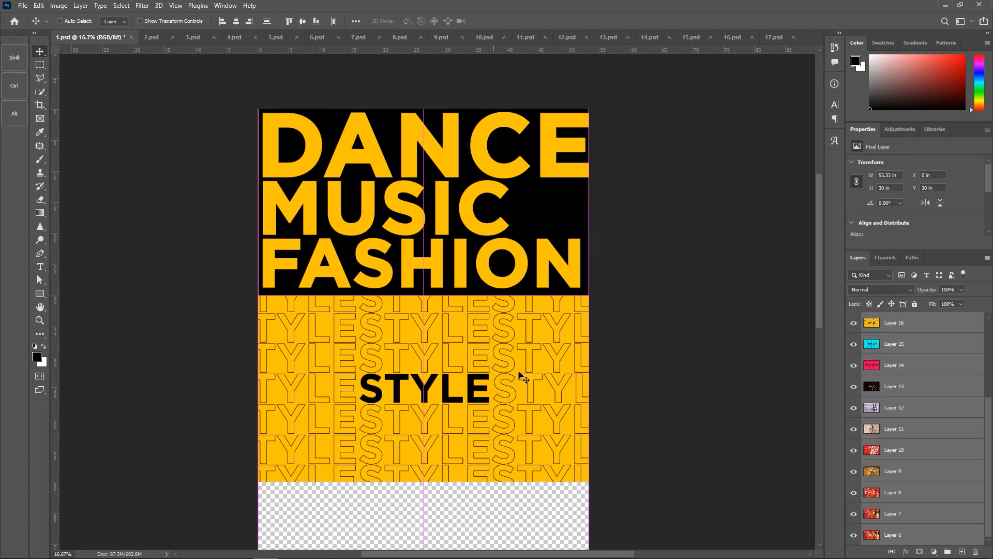
Step: Scale the selected layers proportionally to 49.88% and align them with the canvas's left edge directly under the DANCE MUSIC FASHION artwork
key(ctrl+t)
drag(588, 296, 536, 347)
drag(439, 368, 378, 339)
key(Return)
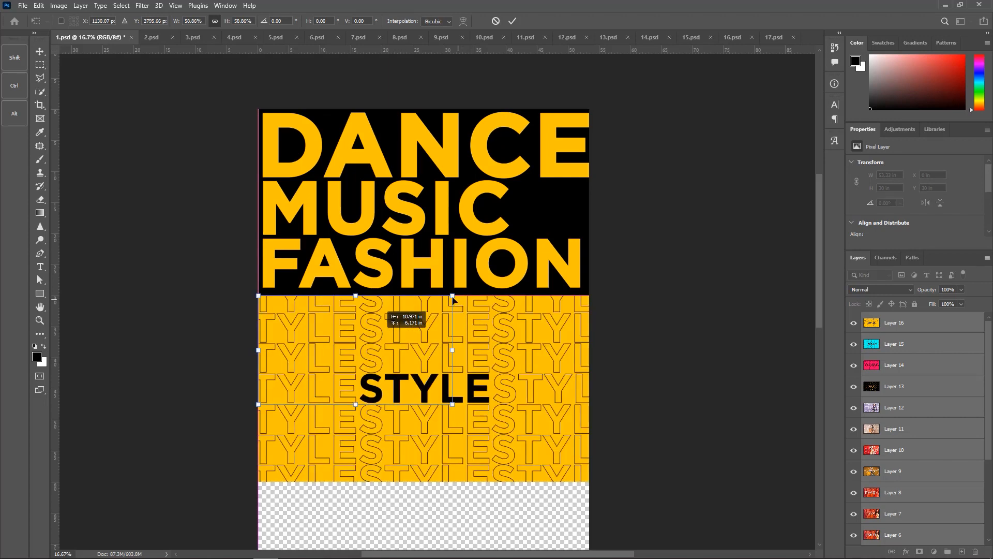
drag(453, 299, 388, 317)
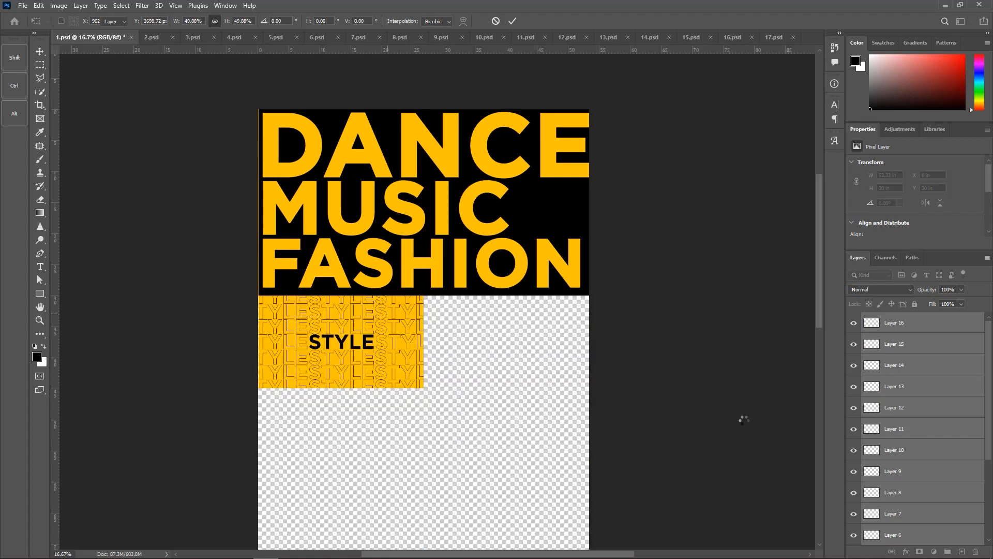
Step: Take Layer 1 out of the selection and place Layers 2–16 to the right of its purple artwork, at X 26.69 in
scroll(895, 475, down, 3)
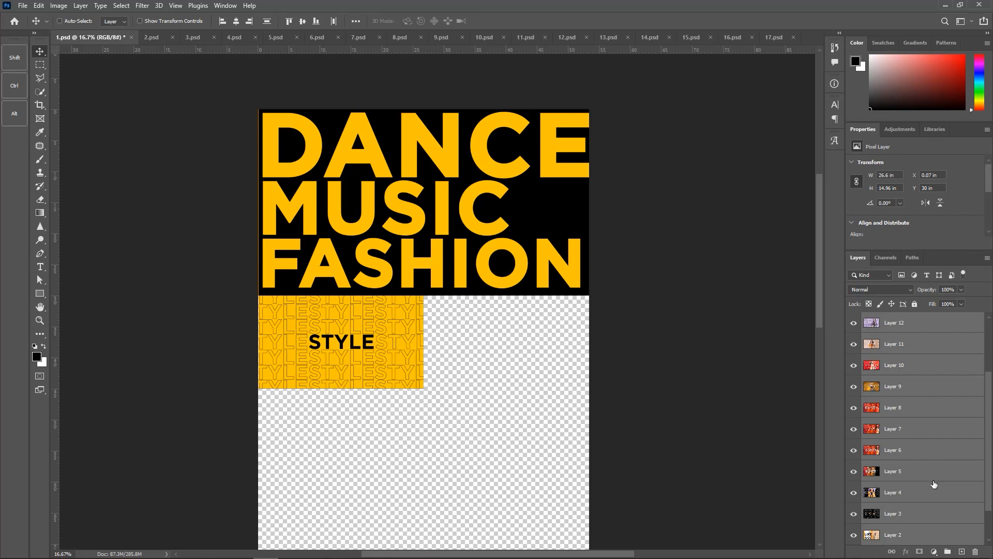
scroll(920, 505, down, 2)
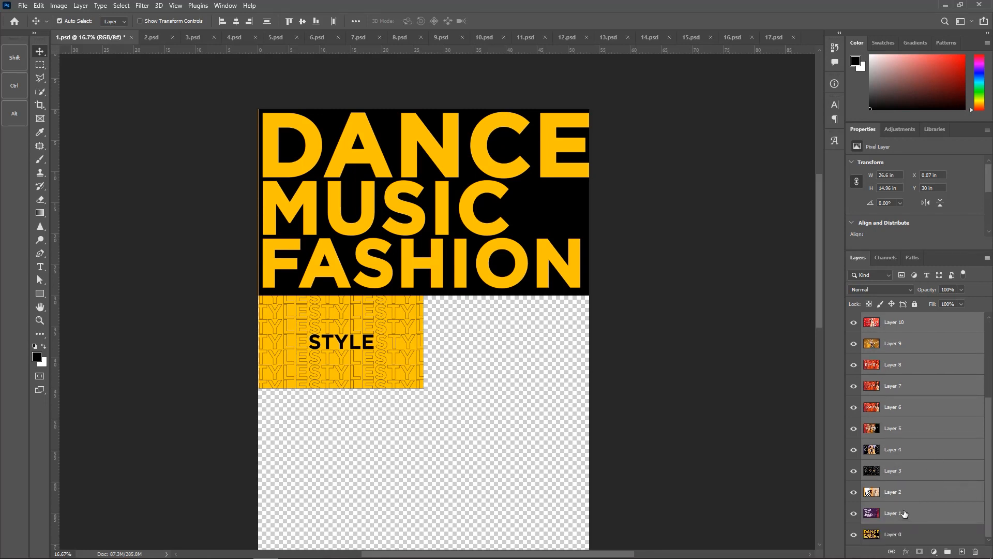
drag(406, 361, 555, 356)
key(z)
click(447, 352)
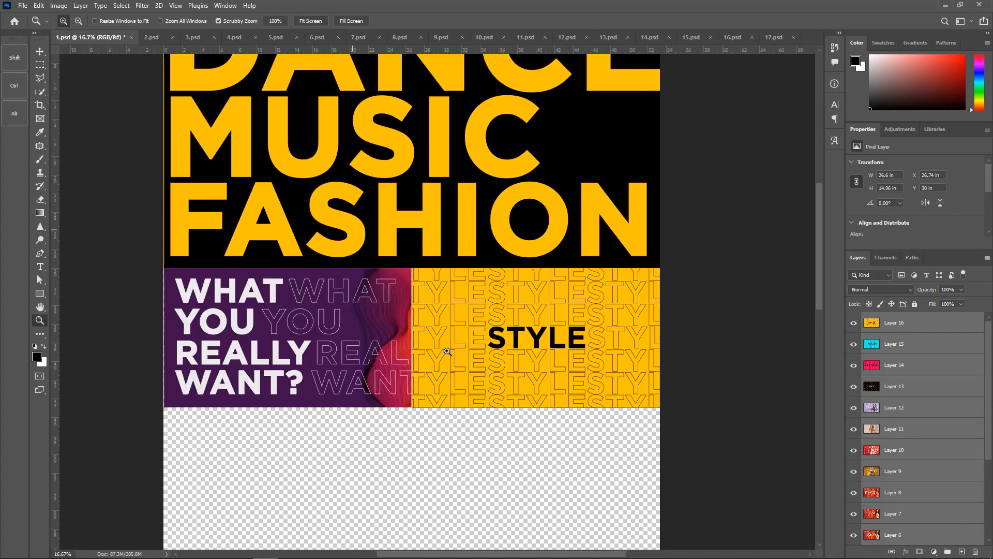
click(447, 351)
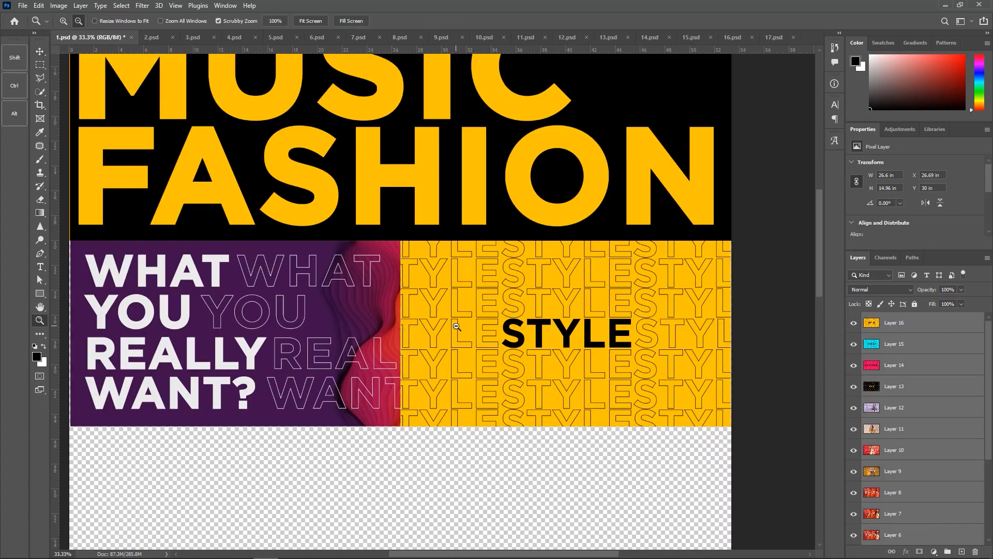
alt+click(456, 326)
key(v)
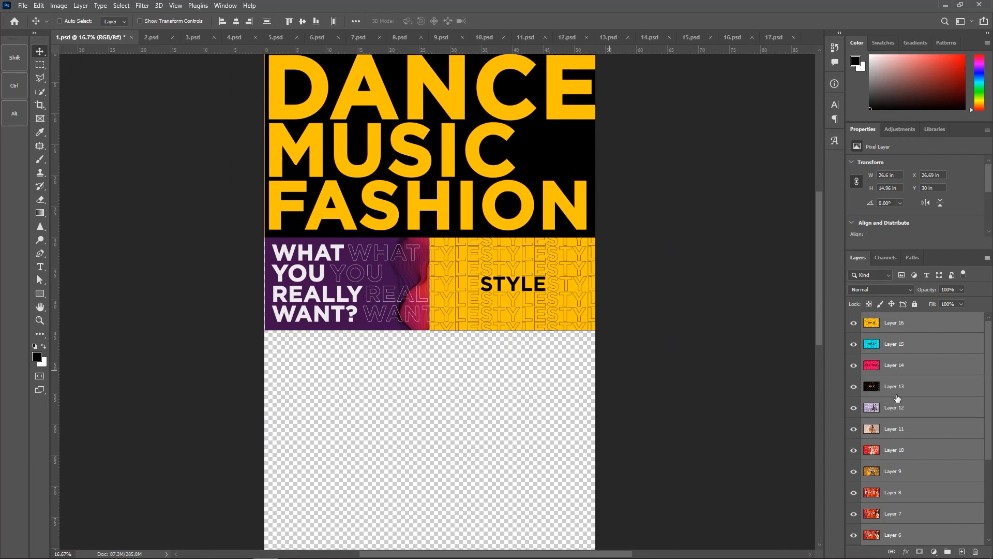
Step: Take Layer 2 out of the selection and move Layers 3–16 to the left of the next row, at X 0.1 in, Y 44.96 in
scroll(916, 427, down, 3)
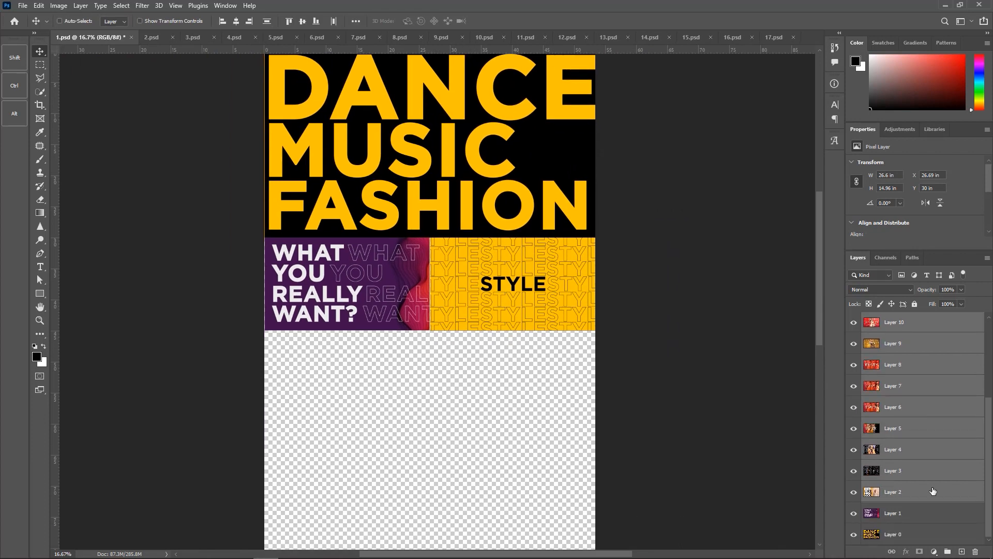
ctrl+click(919, 494)
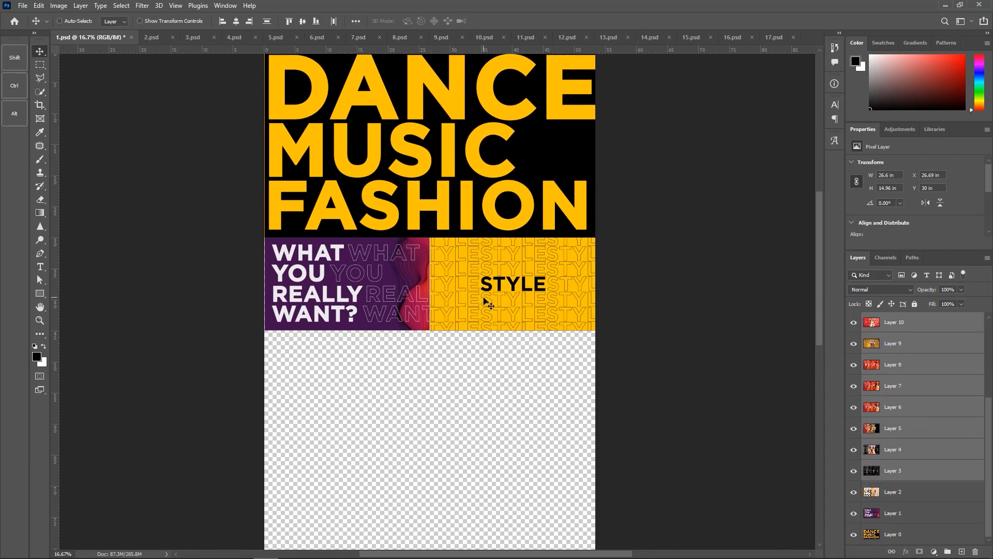
drag(491, 300, 493, 336)
key(ctrl+z)
scroll(902, 492, up, 3)
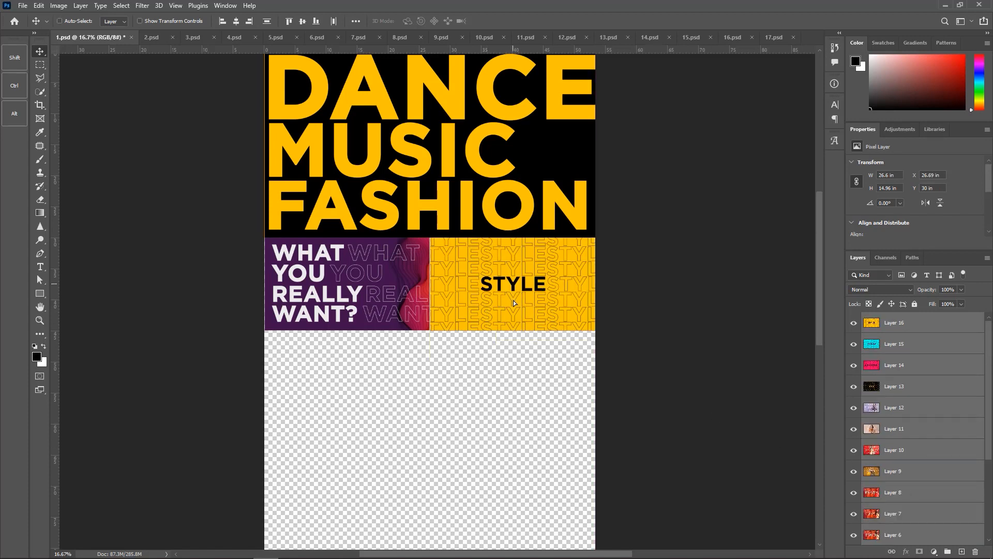
drag(486, 289, 356, 359)
Step: Place Layers 4–16 to the right of the FOCUS artwork, and move Layers 5–16 to the left of the row below at Y 59.92 in
scroll(939, 491, down, 3)
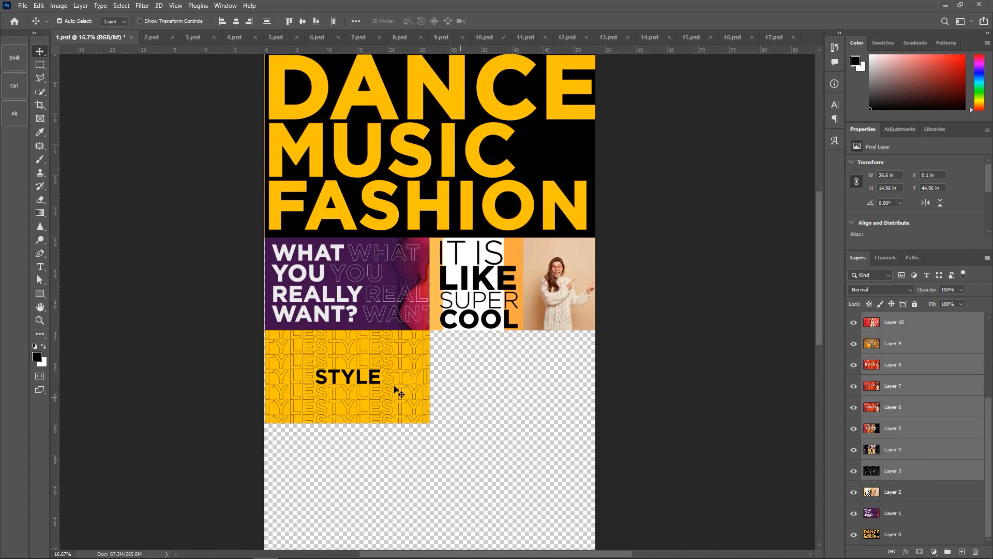
drag(398, 392, 560, 392)
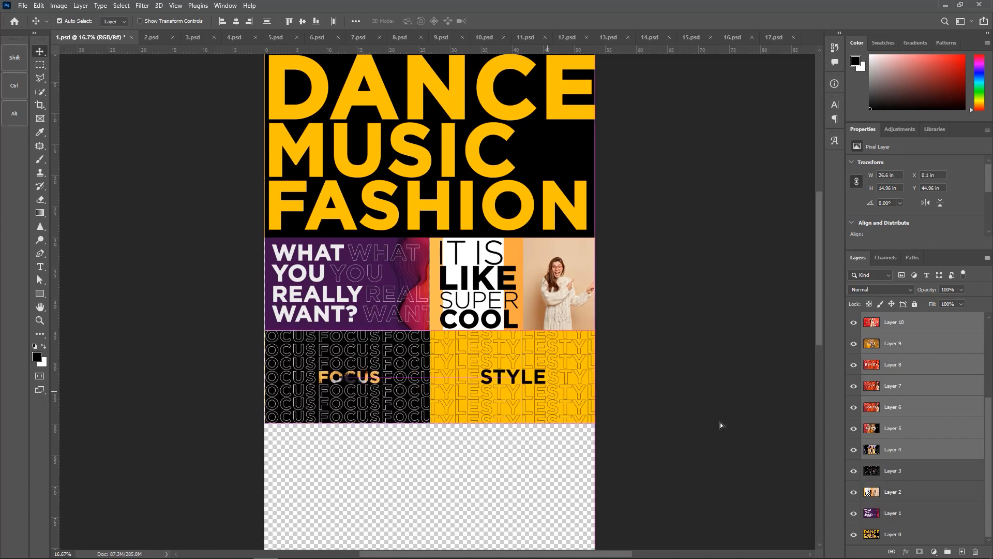
scroll(875, 446, up, 3)
scroll(917, 462, down, 3)
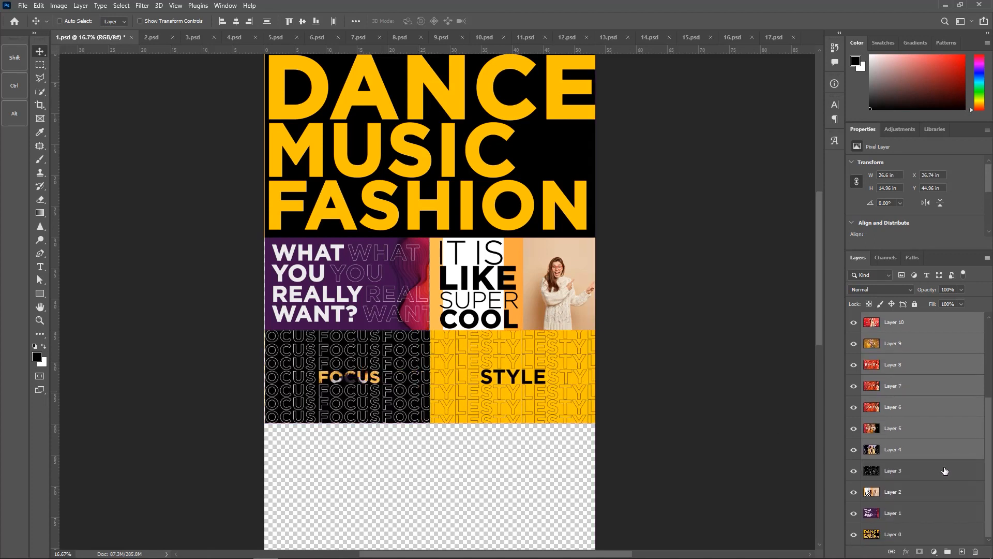
drag(531, 395, 352, 335)
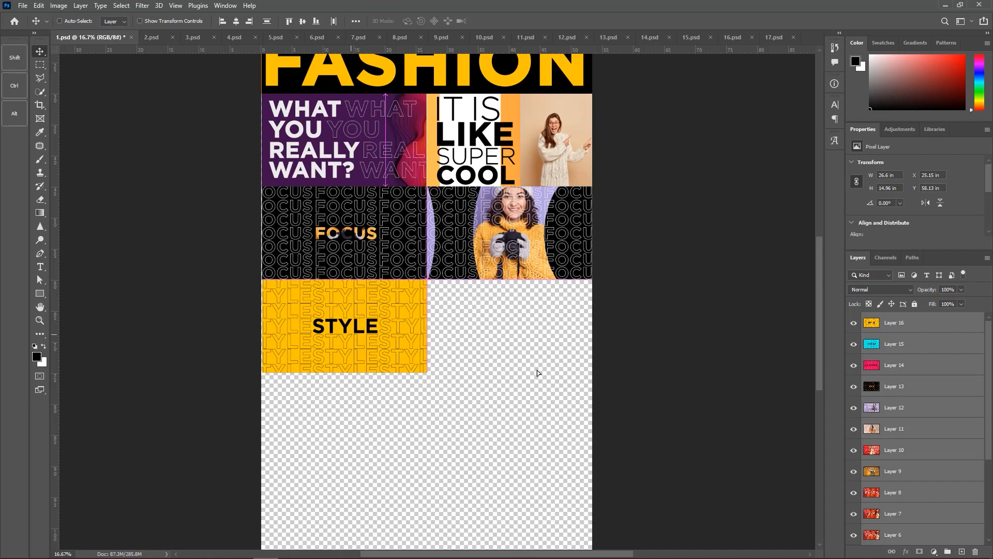
Step: Take Layer 5 out of the selection and move Layers 6–16 directly below its MUSIC artwork, at X 0.14 in, Y 74.88 in
scroll(950, 481, down, 3)
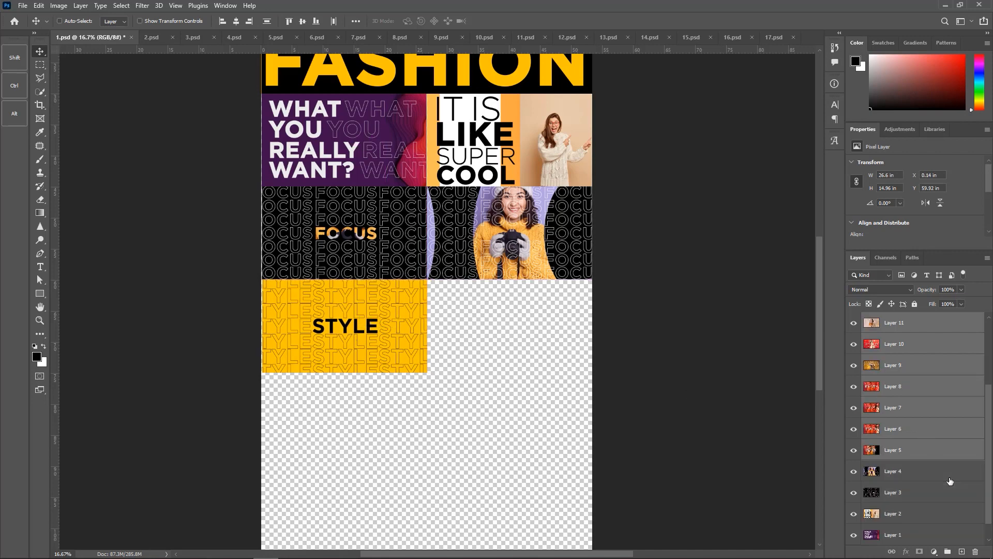
ctrl+click(921, 456)
drag(397, 337, 387, 433)
drag(507, 470, 504, 412)
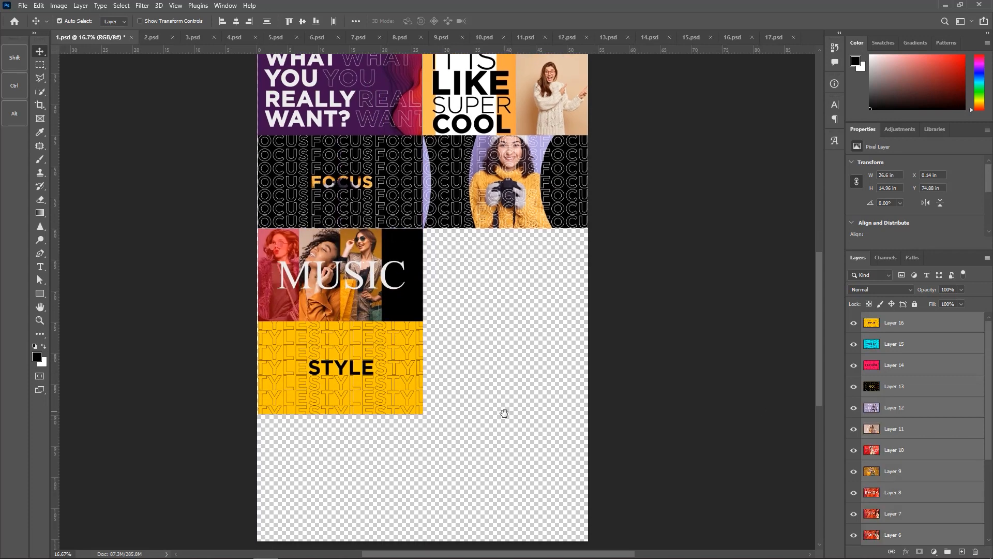
Step: Take Layer 6 out of the selection and place Layers 7–16 to the right of its SMILE artwork, at X 26.74 in
scroll(934, 464, down, 2)
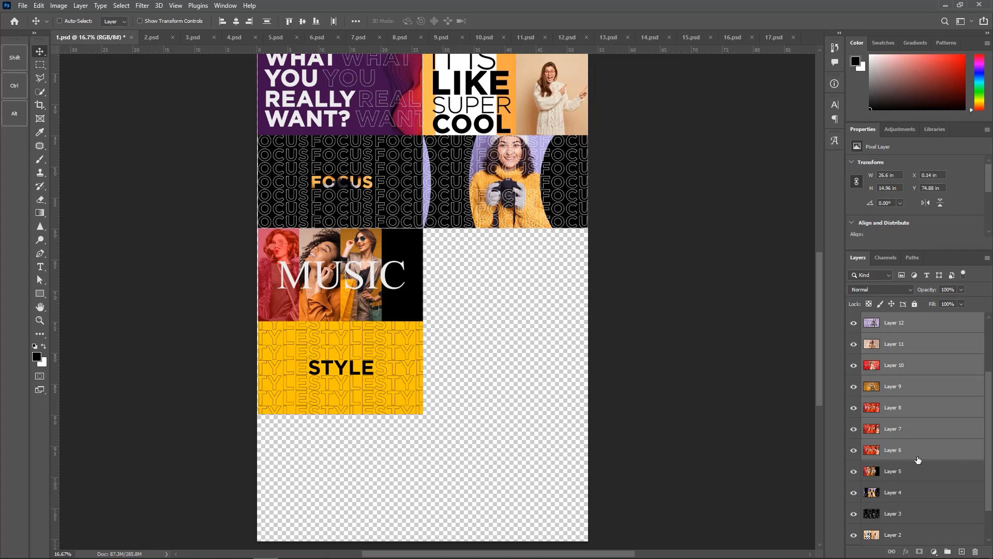
drag(419, 400, 536, 381)
scroll(879, 436, up, 2)
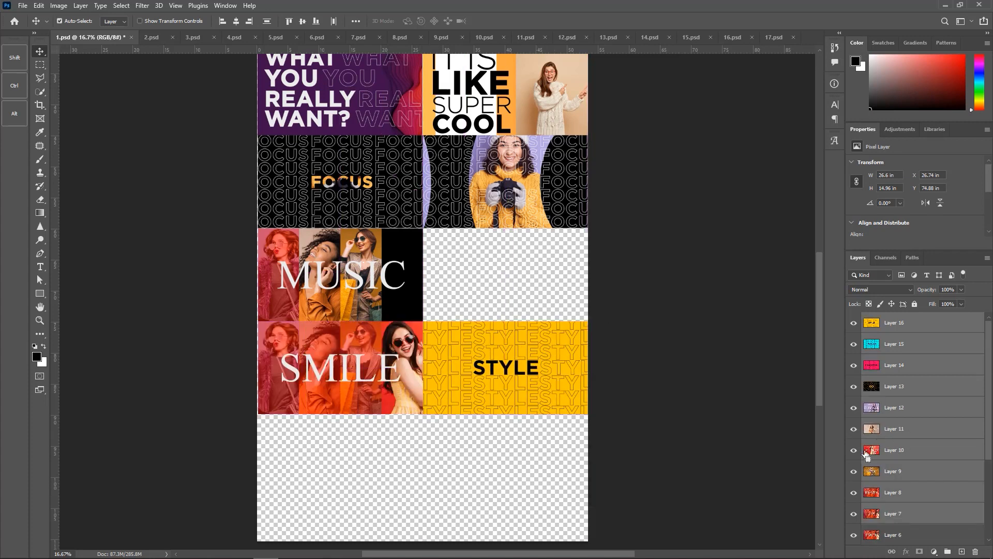
key(ctrl+z)
drag(409, 364, 547, 378)
Step: Place Layers 8–16 below the SMILE artwork and move Layers 9–16 to the right of READY, at X 26.74 in, Y 89.83 in
drag(571, 440, 551, 351)
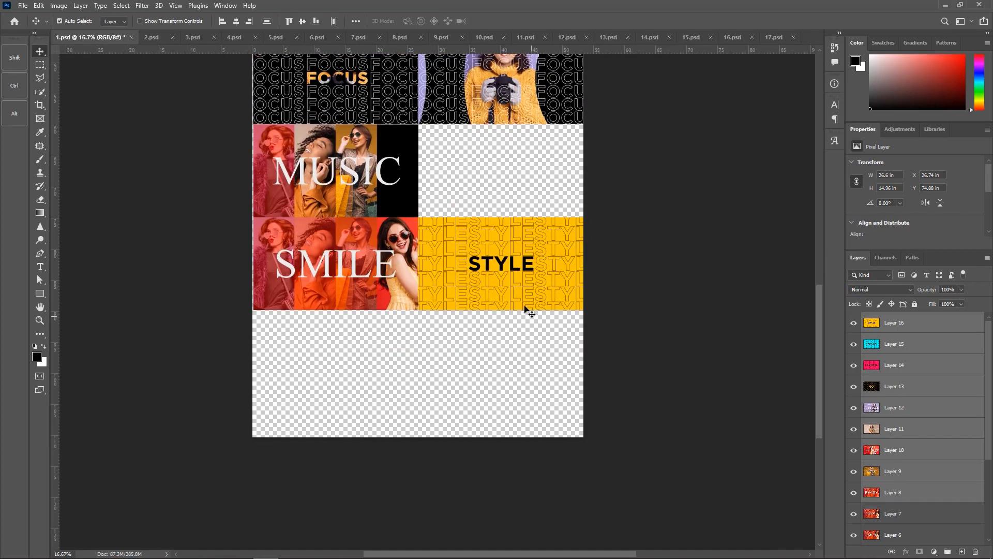
drag(518, 310, 541, 378)
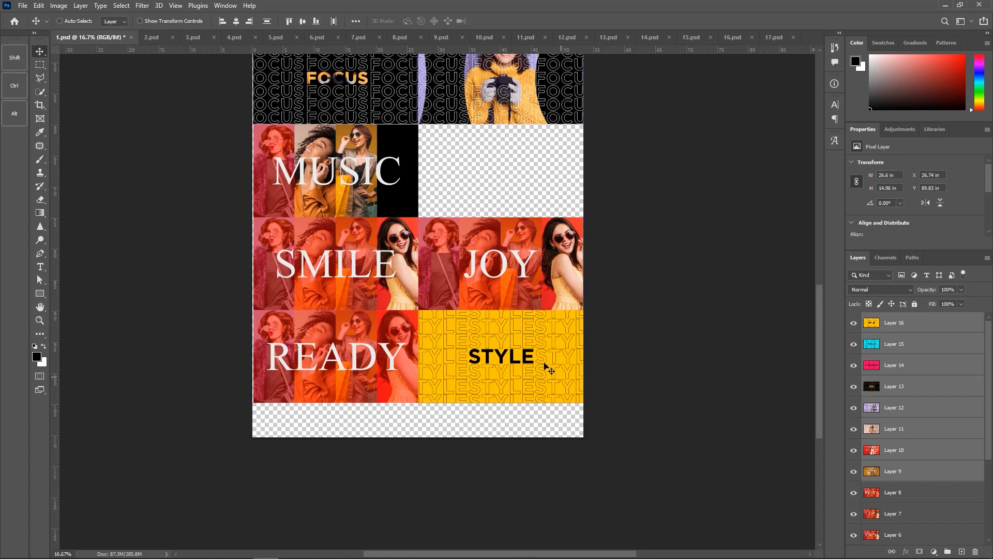
Step: Extend the canvas downward with the Crop tool, adding empty space below the READY and STYLE row
drag(416, 223, 434, 388)
right_click(385, 317)
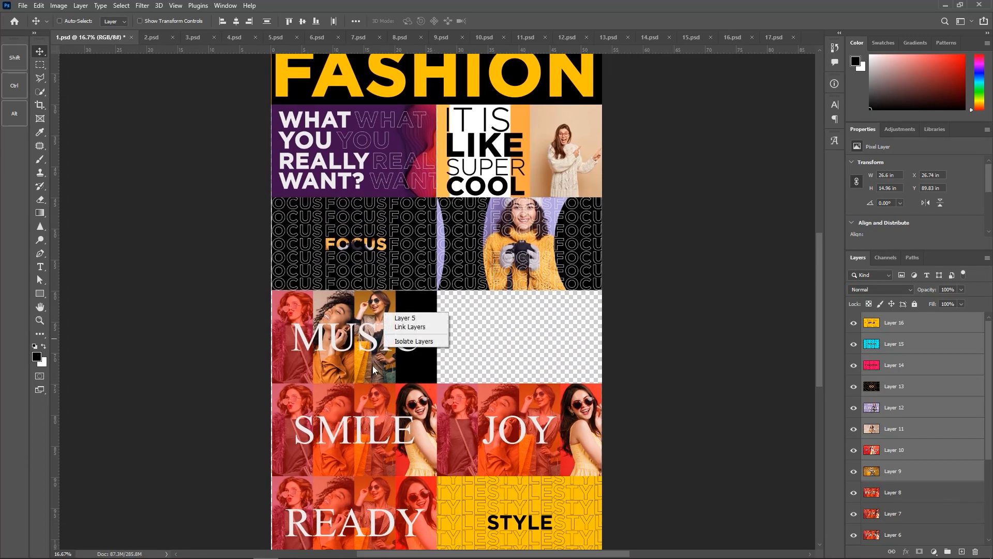
click(365, 396)
scroll(464, 414, down, 5)
key(c)
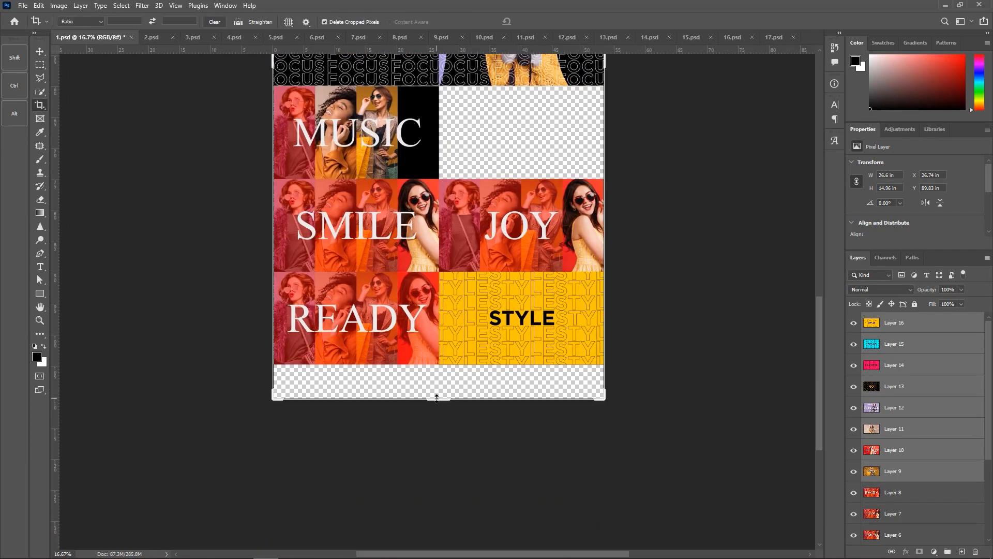
drag(438, 399, 445, 495)
key(Return)
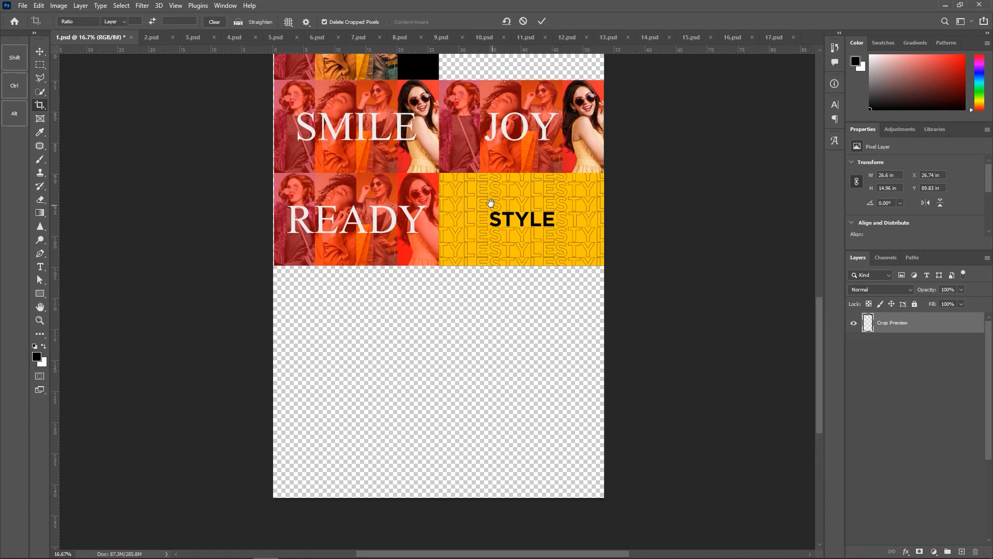
Step: Move Layers 9–16 down into the empty canvas area, to about X 24.24 in, Y 110.42 in
key(v)
drag(489, 203, 470, 363)
right_click(475, 344)
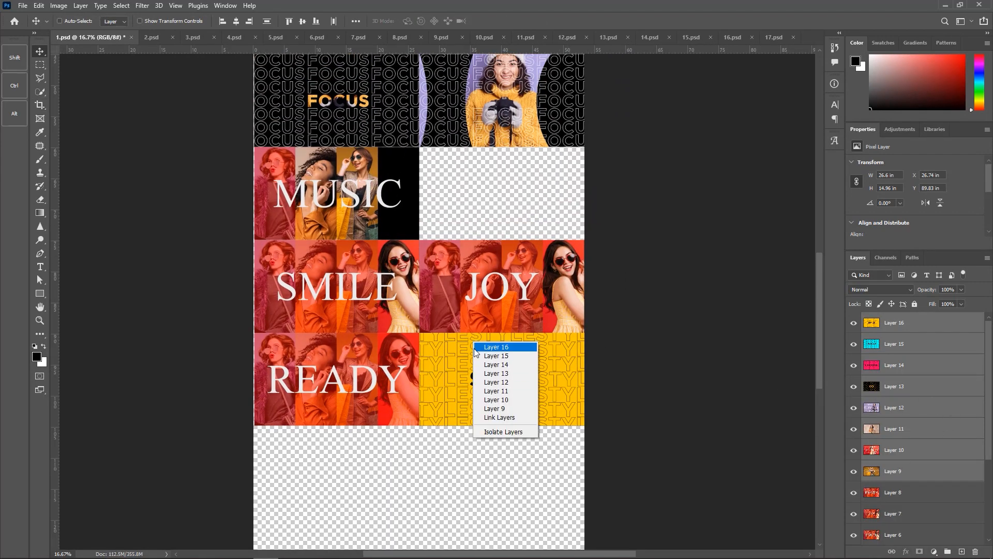
click(495, 347)
drag(443, 344, 426, 462)
drag(465, 533, 501, 481)
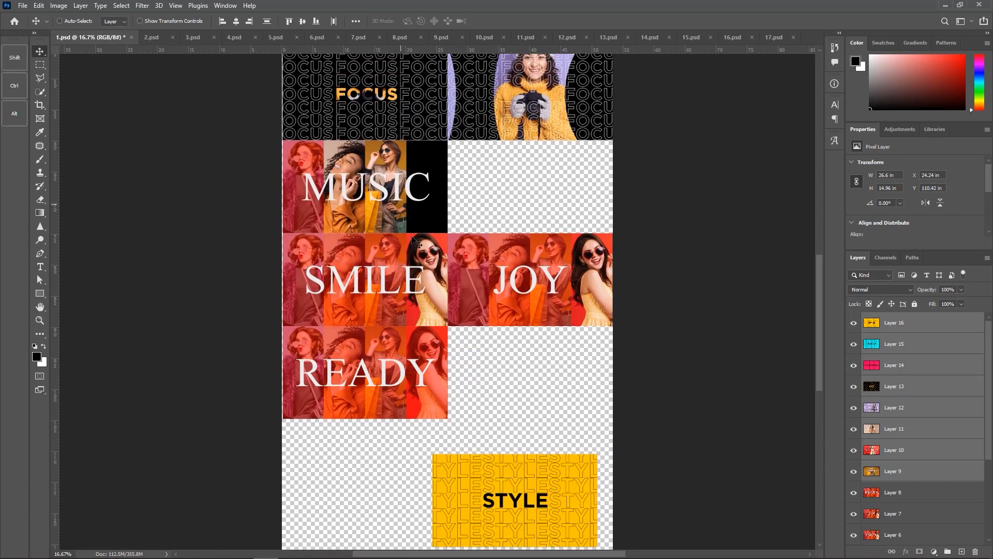
Step: Crop the canvas further downward to add more empty space below the lowered yellow STYLE artwork
right_click(396, 254)
click(414, 259)
scroll(532, 369, down, 5)
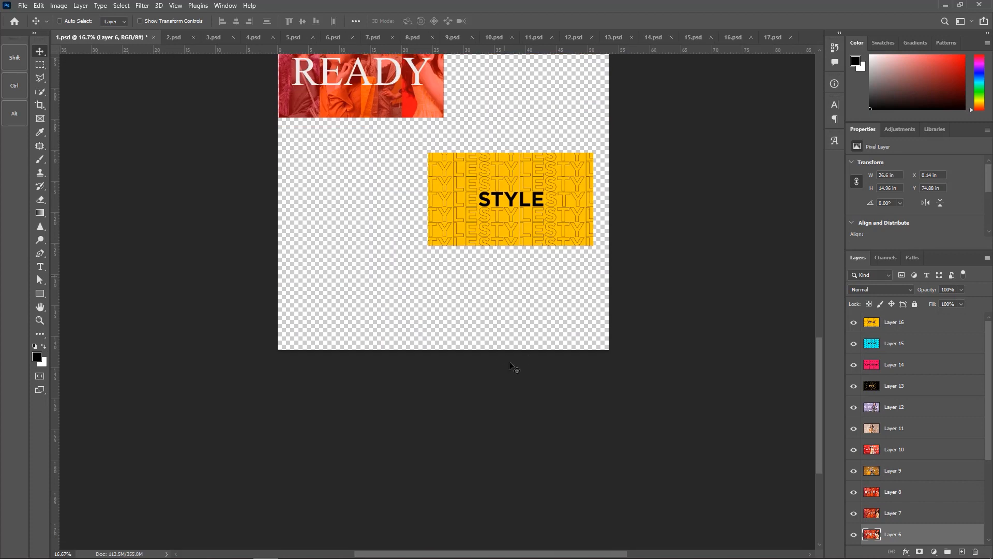
key(c)
drag(457, 350, 464, 445)
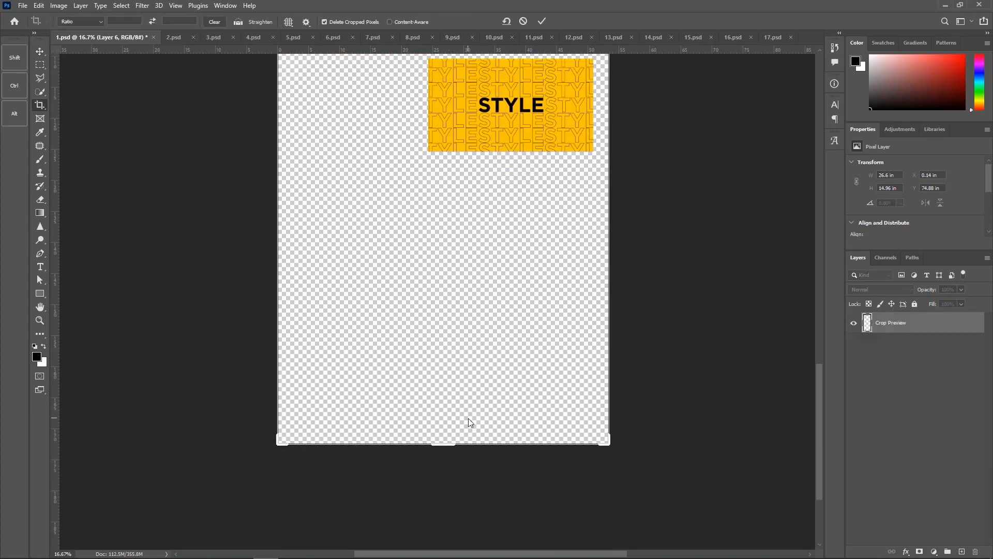
key(Return)
key(v)
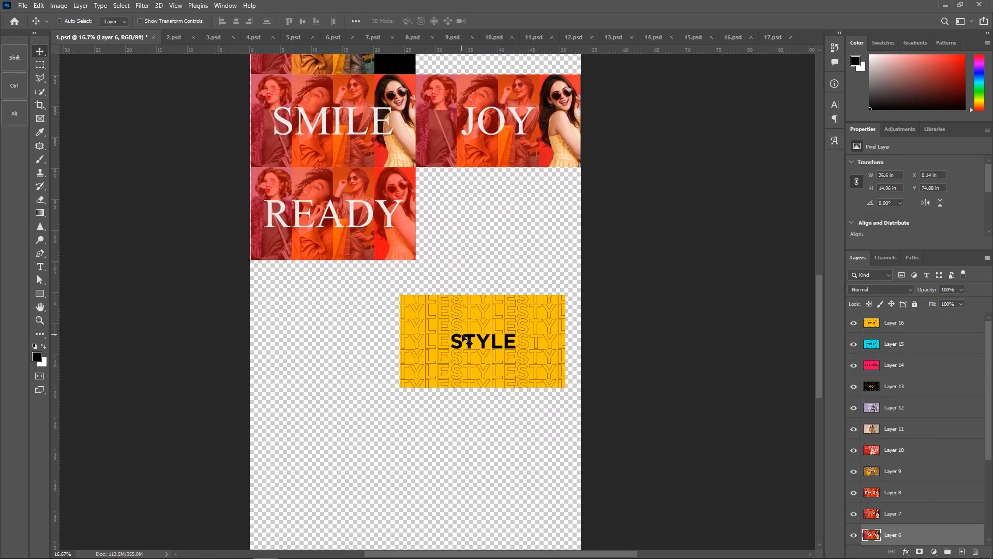
Step: Select the SMILE, JOY and READY layers (Layers 6–8) together and move them straight down to about Y 95.46 in
right_click(468, 341)
key(Escape)
drag(450, 240, 459, 385)
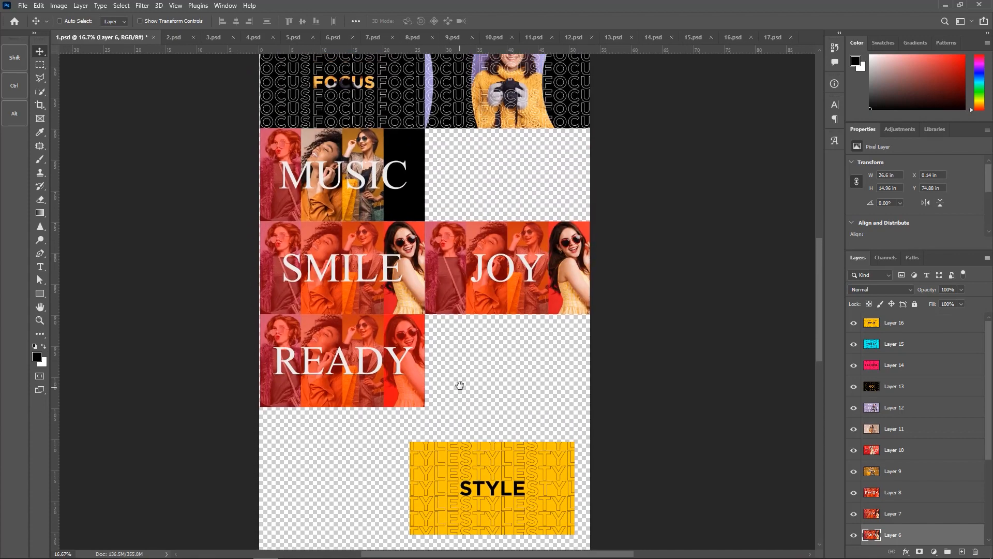
right_click(370, 273)
click(393, 278)
right_click(498, 259)
shift+click(511, 266)
right_click(375, 336)
shift+click(397, 342)
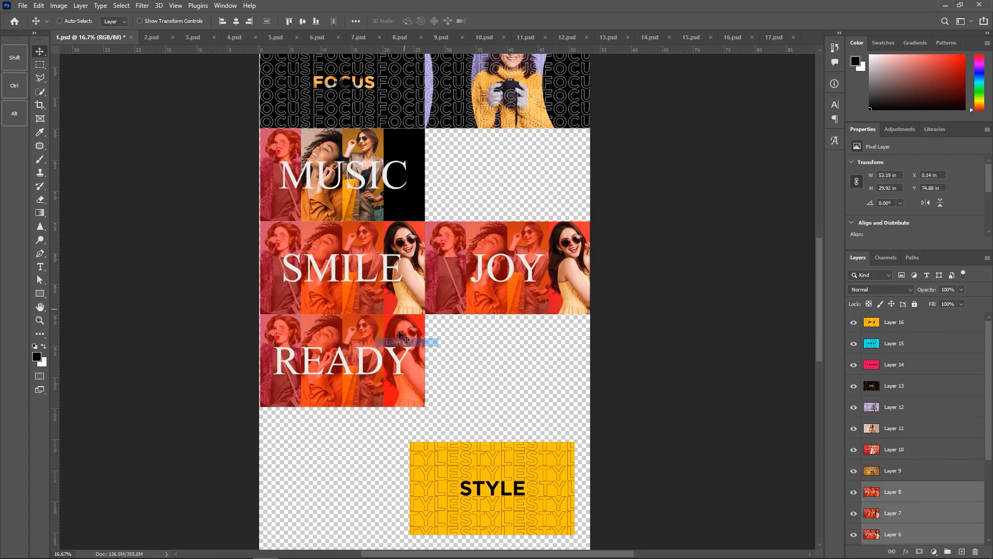
drag(406, 339, 391, 439)
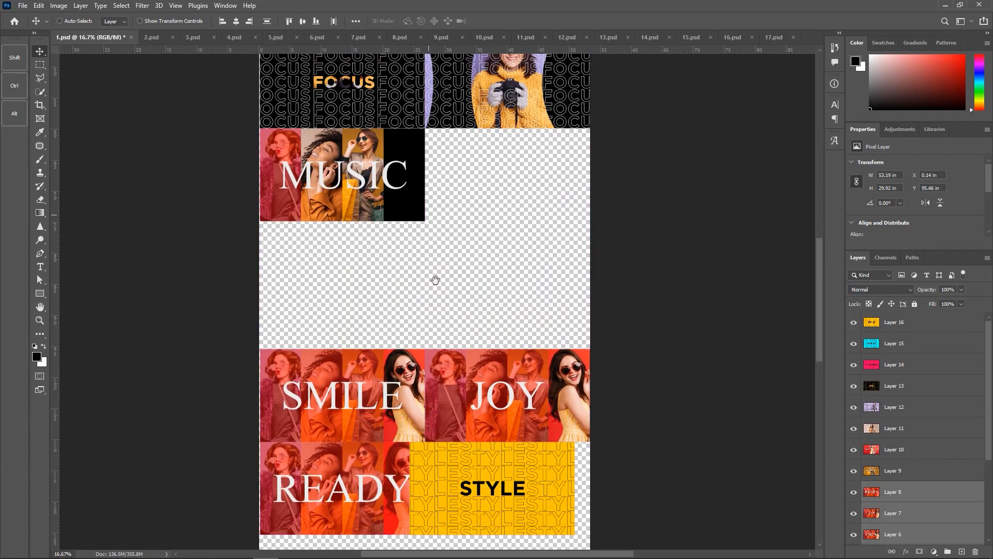
Step: Select the MUSIC artwork in Layer 5 and move it sideways to about X 10.94 in
drag(435, 280, 444, 372)
right_click(381, 266)
click(398, 270)
drag(390, 251, 471, 251)
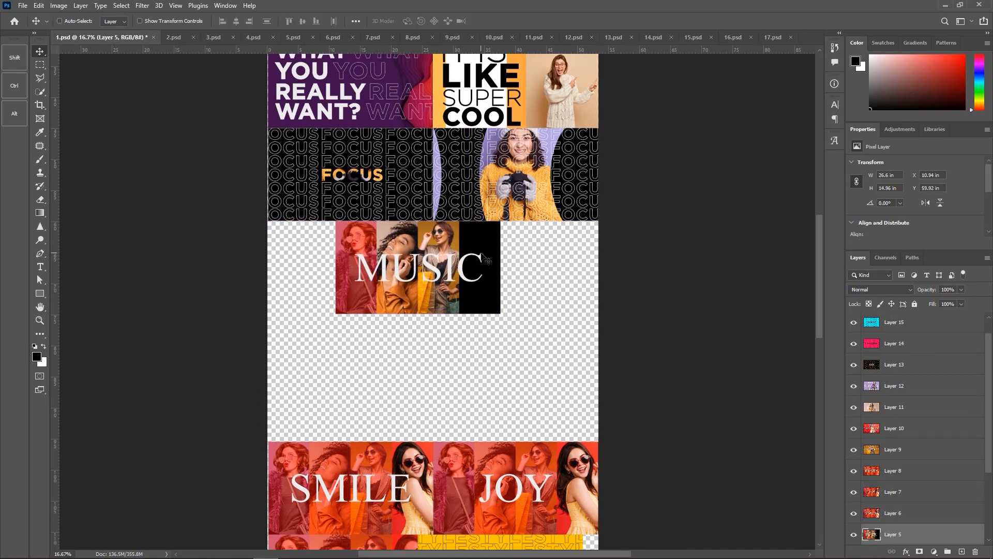
Step: Look through 9.psd and 7.psd, each fitted on screen, for the full-size MUSIC artwork
click(449, 37)
key(z)
right_click(391, 185)
click(402, 190)
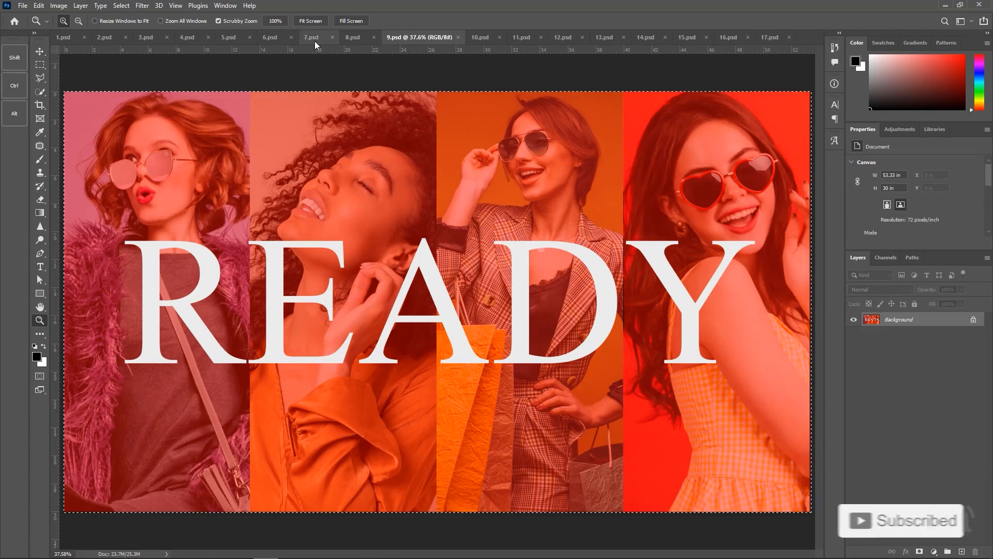
click(315, 38)
right_click(396, 185)
click(414, 188)
Step: Copy the full-size MUSIC artwork from 6.psd into 1.psd and place it below the smaller MUSIC copy, at about Y 66.42 in
click(273, 37)
right_click(318, 164)
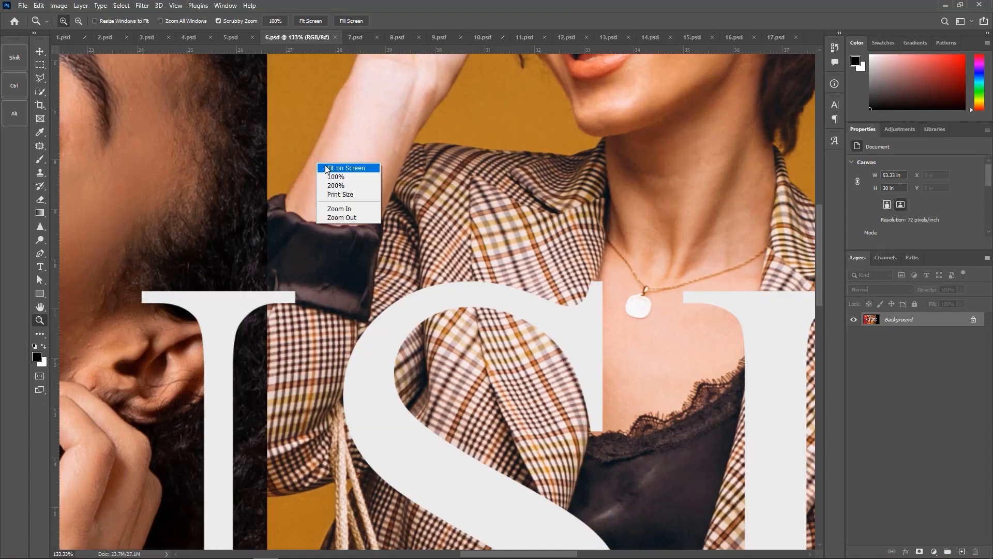
click(337, 167)
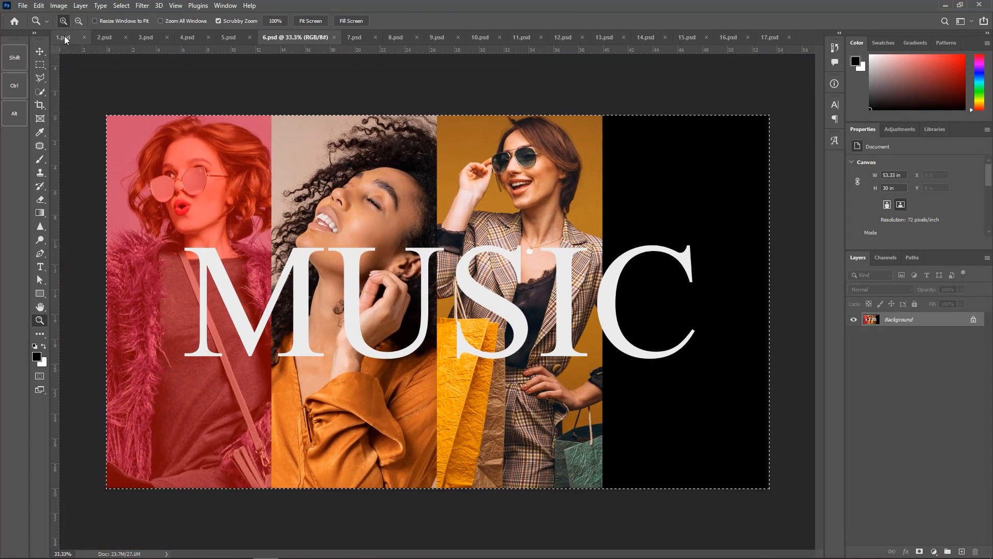
click(63, 37)
key(v)
drag(455, 258, 470, 269)
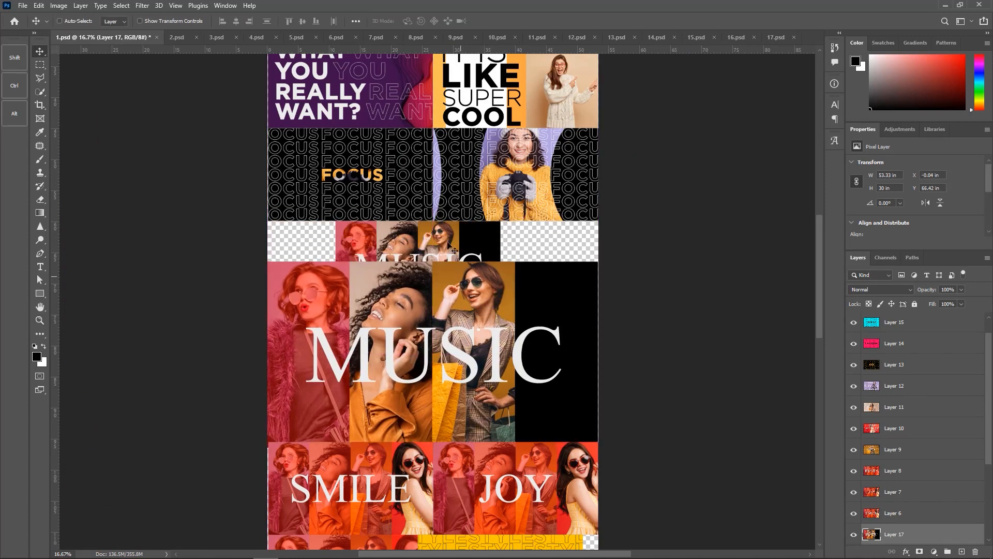
Step: Delete the small MUSIC layer and move the full-width MUSIC artwork directly below the FOCUS row, at Y 59.92 in
right_click(438, 229)
click(445, 233)
key(Delete)
right_click(433, 291)
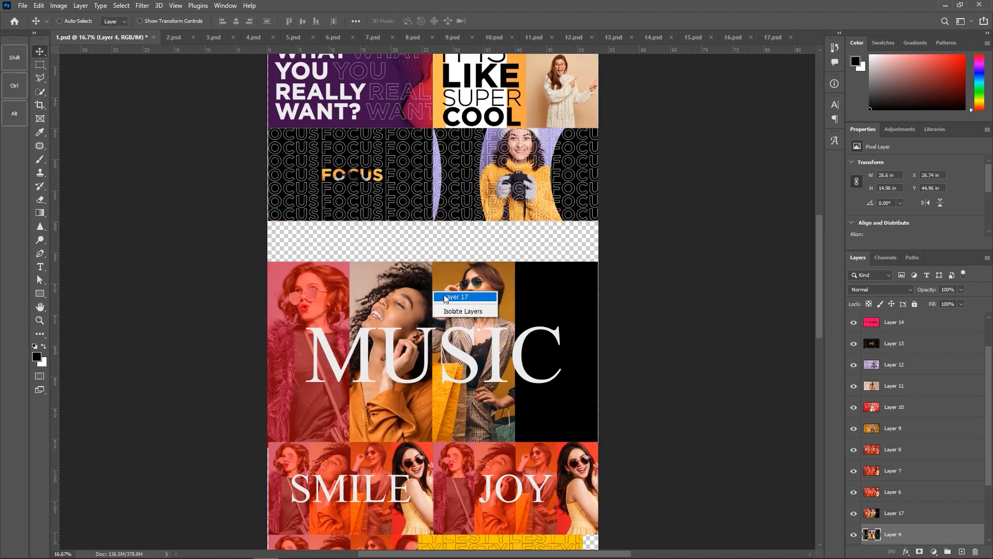
click(449, 297)
drag(461, 303, 460, 263)
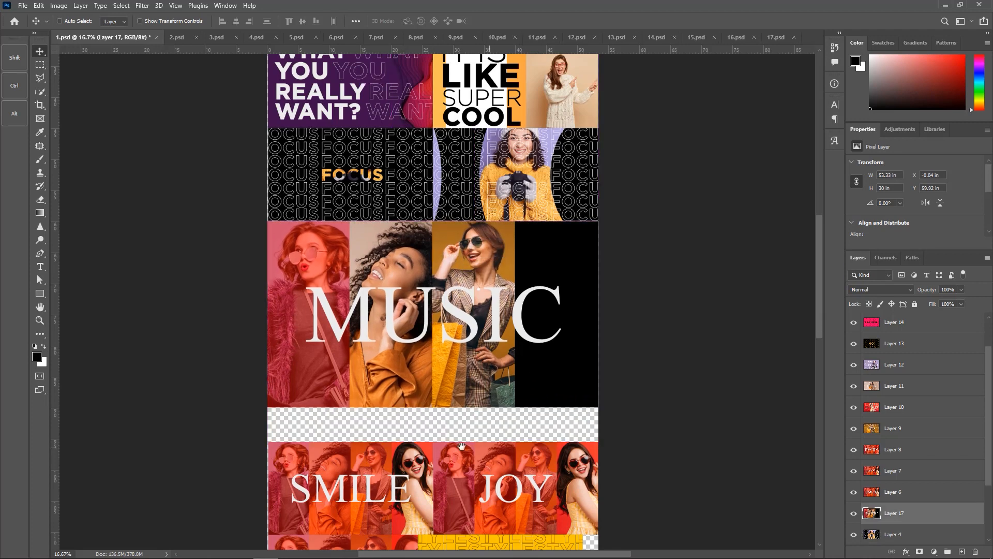
Step: Scale Layers 6–8 together to 68.88% and place them directly below the MUSIC artwork, at X -0.04 in, Y 89.92 in
scroll(454, 295, down, 5)
right_click(498, 312)
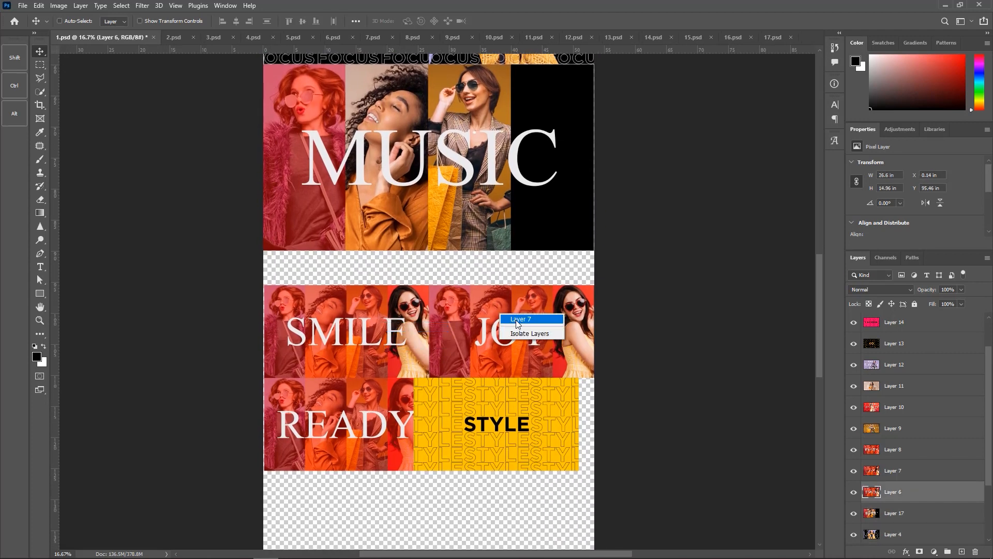
shift+click(518, 319)
right_click(360, 407)
shift+click(394, 413)
key(ctrl+t)
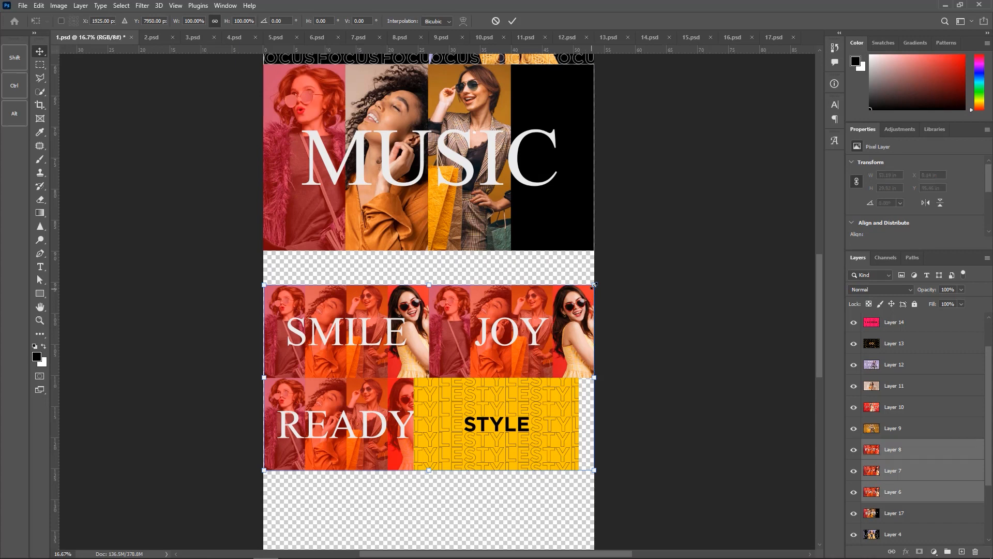
drag(593, 285, 543, 314)
drag(478, 354, 429, 290)
key(Return)
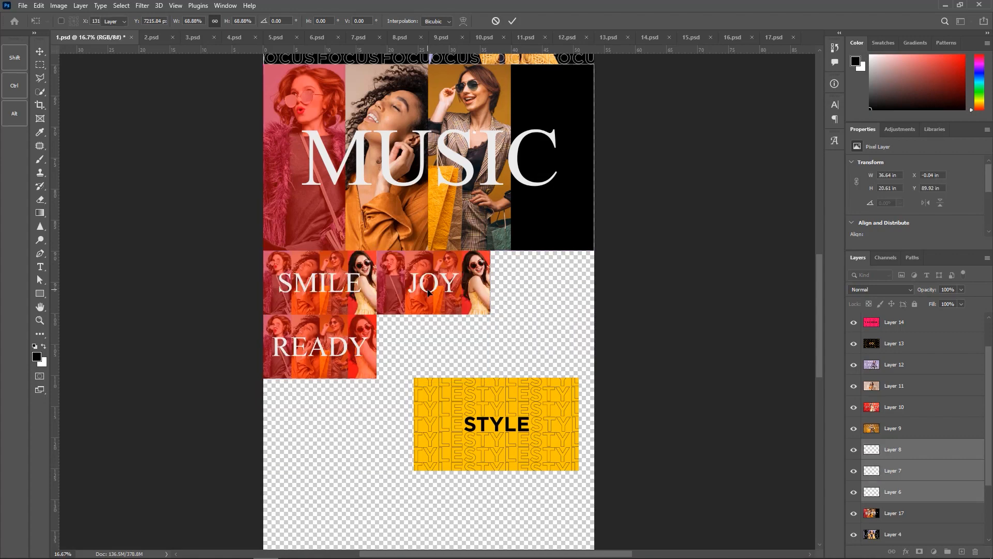
Step: Move the READY artwork (Layer 8) to the right of JOY in the same row, at X 36.6 in, Y 89.92 in
right_click(338, 341)
click(341, 339)
drag(310, 347, 537, 286)
key(z)
click(501, 280)
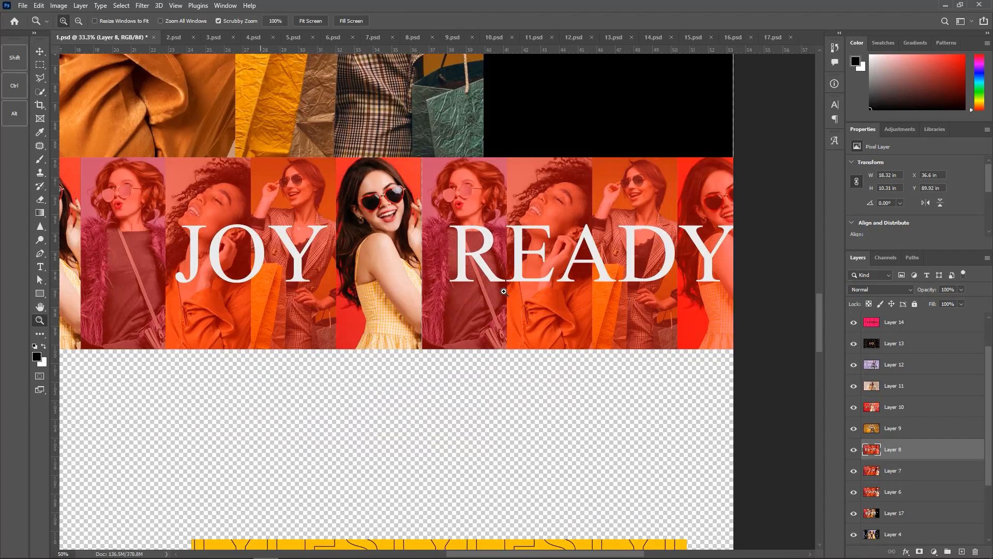
mouse_move(470, 240)
mouse_down()
mouse_move(488, 249)
mouse_move(468, 241)
mouse_up()
alt+click(517, 268)
alt+click(517, 268)
key(v)
drag(372, 248, 408, 286)
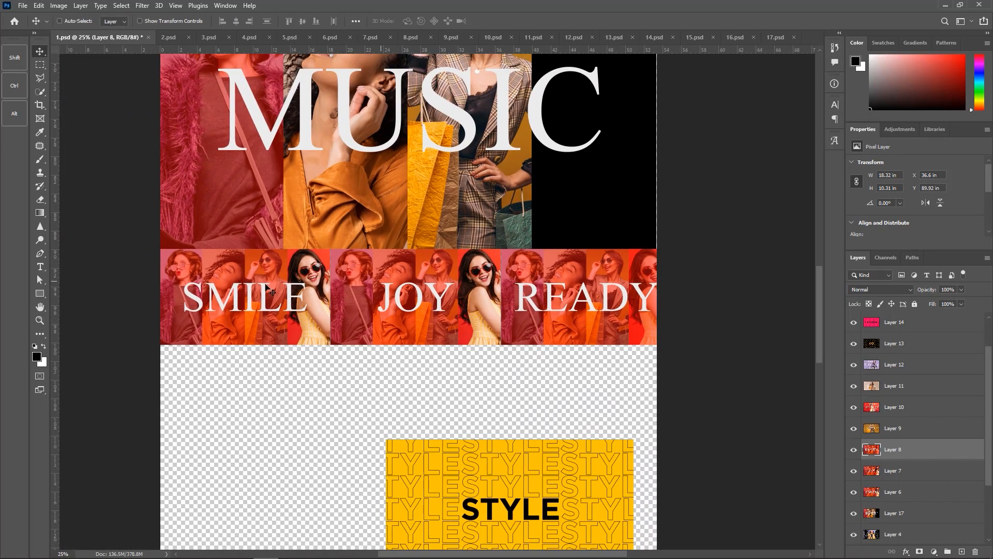
Step: Scale SMILE, JOY and READY together to 53.38 in wide to fit the canvas, keeping the row against MUSIC at Y 89.96 in
right_click(251, 287)
click(269, 292)
right_click(404, 276)
shift+click(420, 279)
right_click(543, 282)
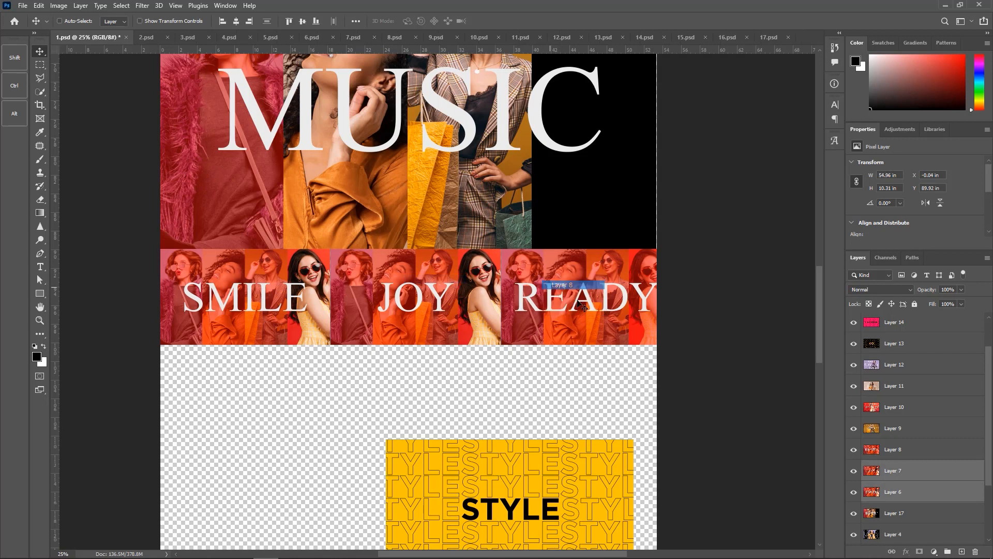
key(ctrl+t)
drag(674, 274, 661, 276)
key(Return)
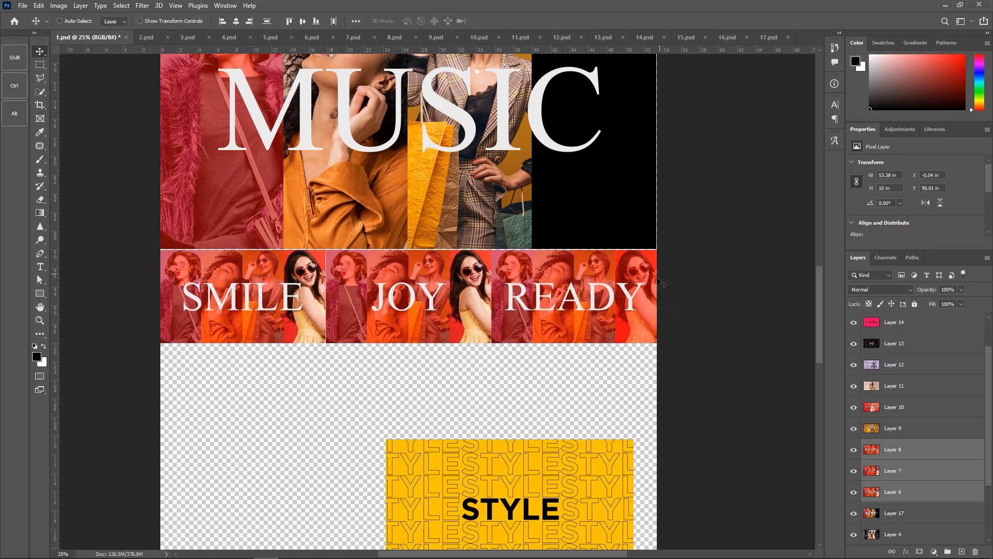
Step: Select Layers 9–16 and move them directly below the SMILE artwork, at X -0.04 in, Y 99.96 in
drag(553, 484, 554, 390)
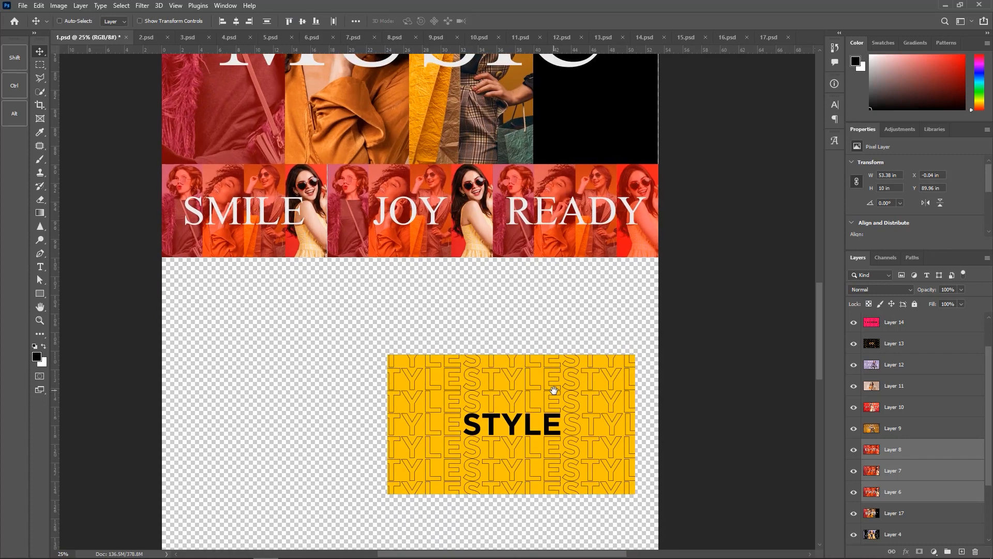
key(z)
alt+click(464, 251)
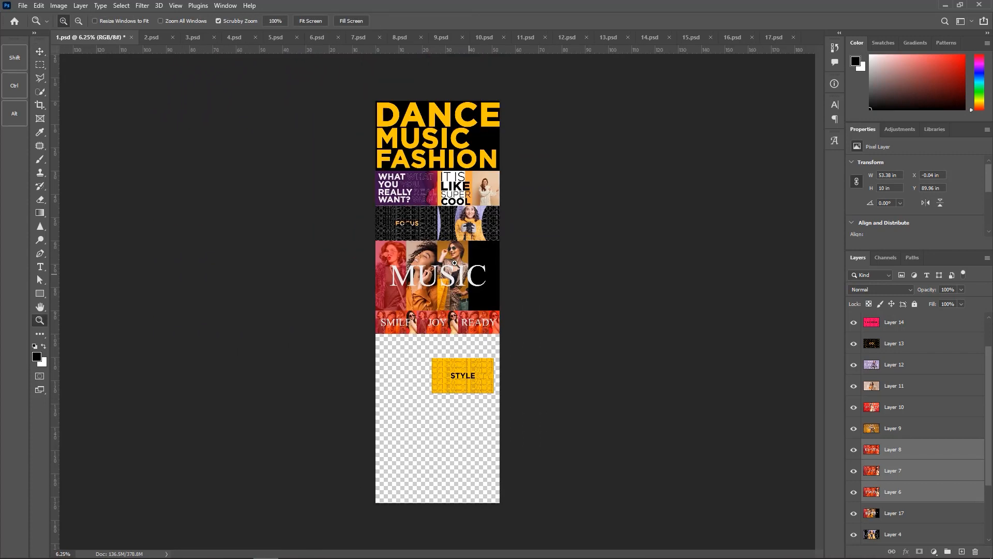
drag(454, 302, 473, 378)
drag(470, 428, 579, 263)
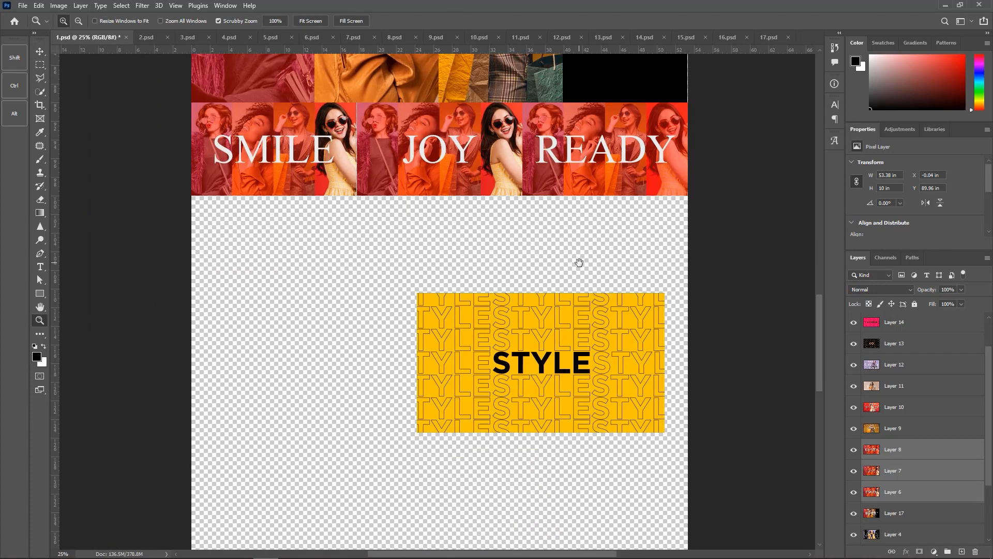
key(v)
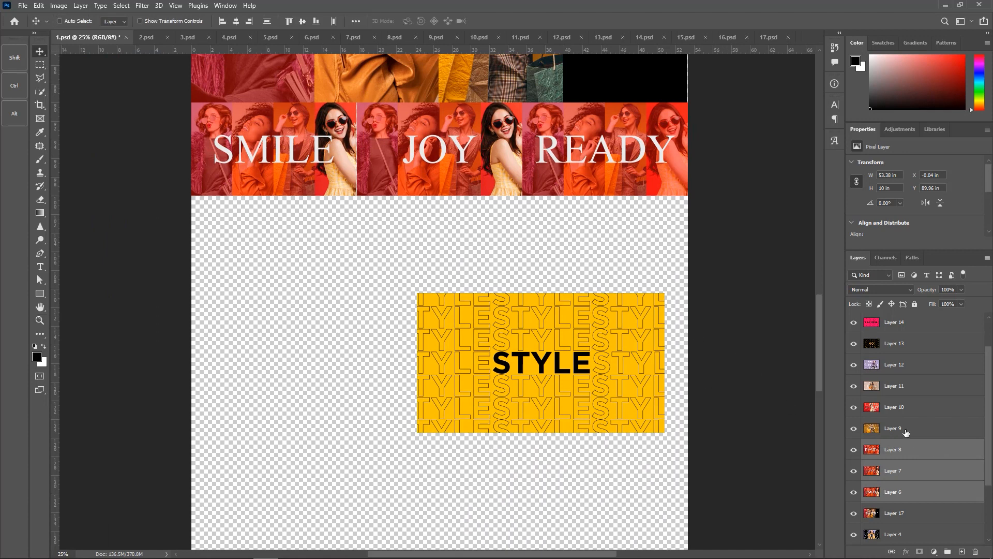
click(905, 432)
scroll(918, 425, up, 2)
shift+click(899, 332)
drag(517, 348, 290, 252)
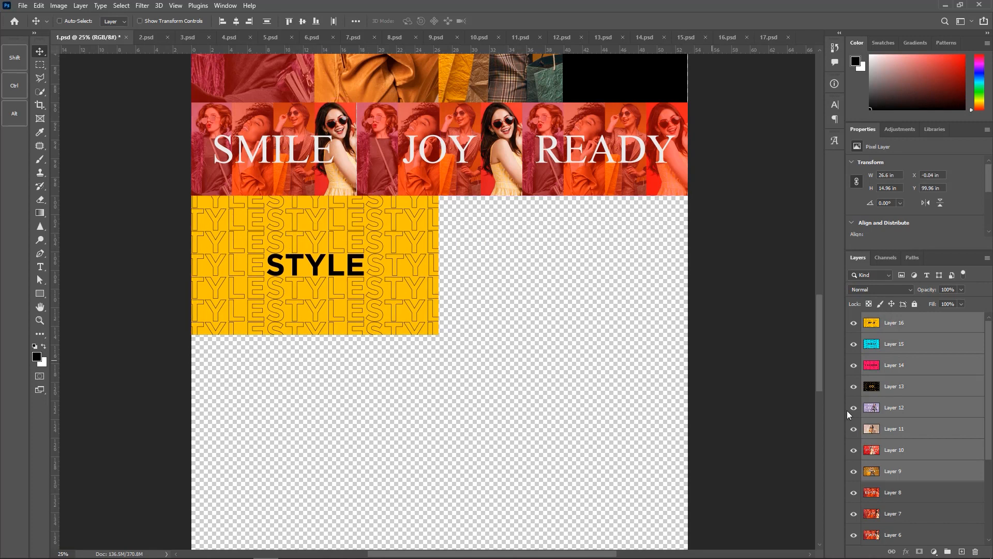
Step: Place the red FASHION artwork (Layer 10) beside Layer 9 at X 26.74 in, and move Layers 11–16 down to about Y 118.85 in
ctrl+click(912, 471)
drag(490, 280, 467, 435)
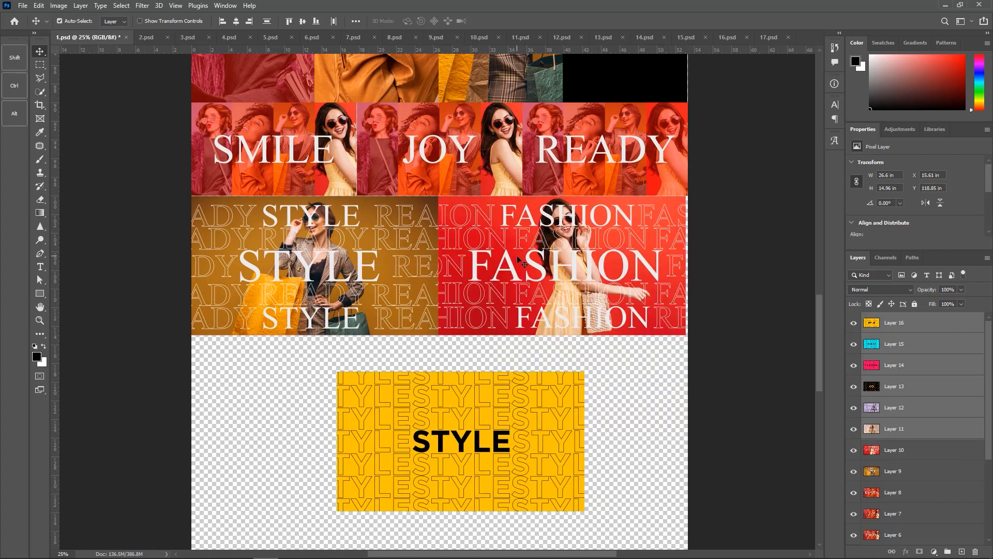
drag(523, 264, 530, 259)
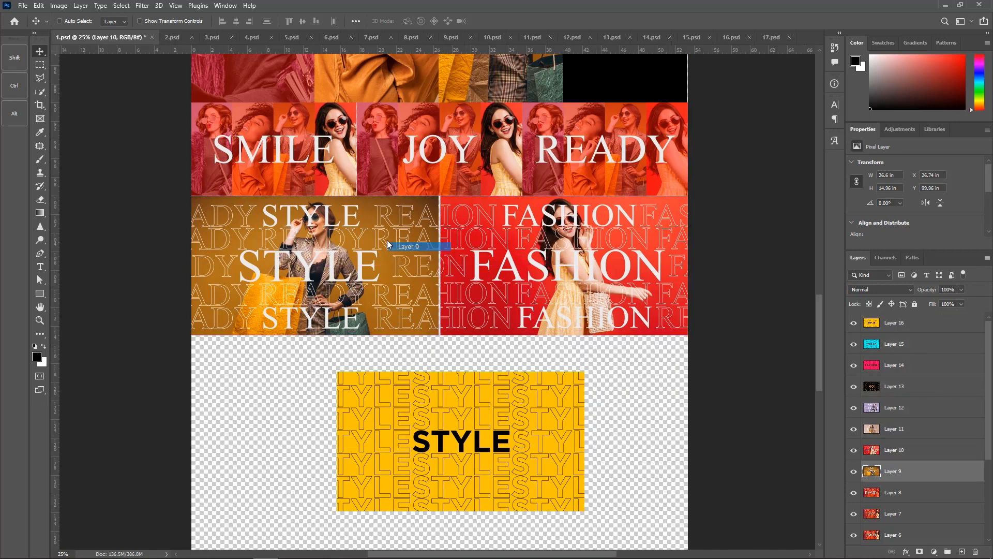
Step: Nudge the brown STYLE artwork (Layer 9) to X 0.08 in to close the gap beside FASHION
drag(389, 245, 390, 242)
key(Left)
key(Left)
key(Left)
key(Left)
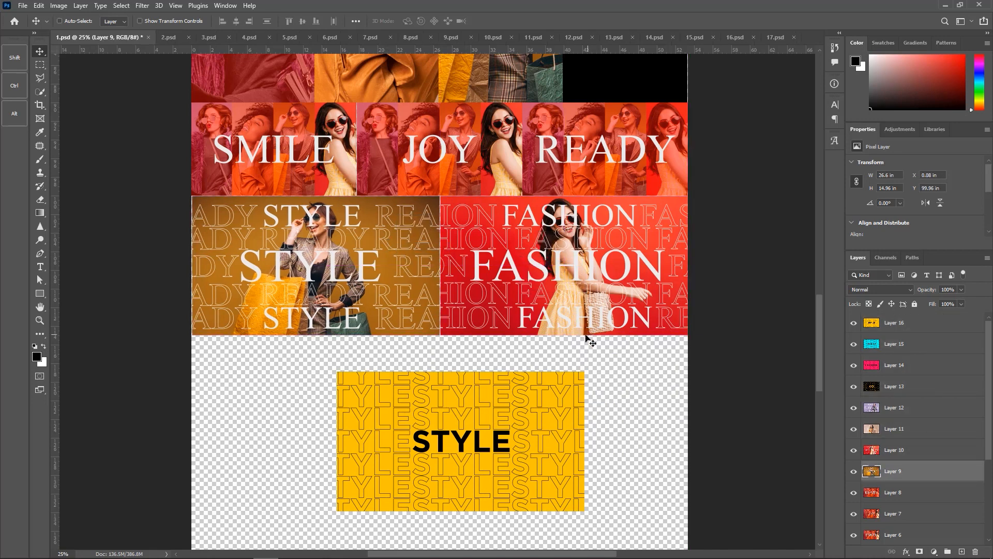
Step: Place the THINK artwork (Layer 11) below the brown STYLE artwork, and move the remaining upper layers beside it at X 26.68 in, Y 114.96 in
click(910, 457)
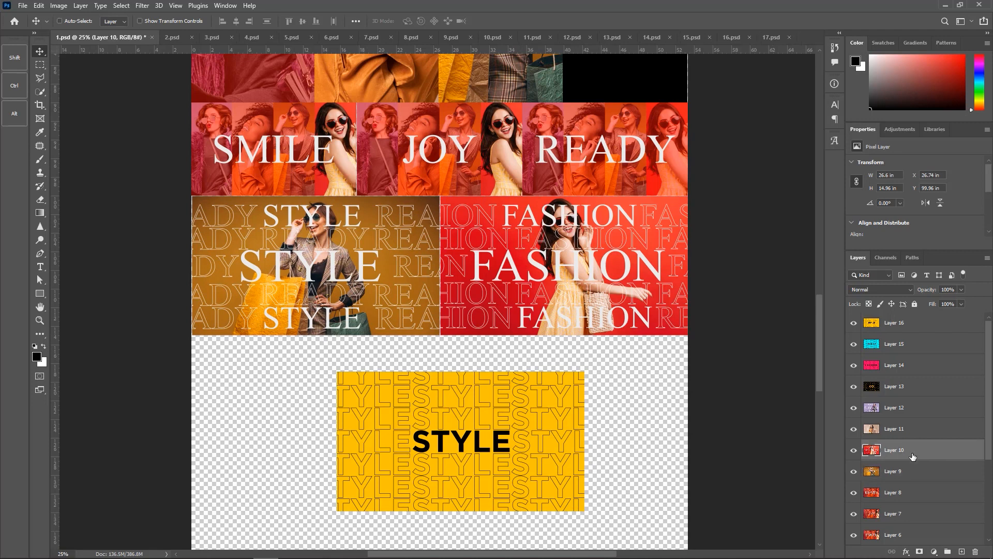
click(901, 431)
shift+click(904, 328)
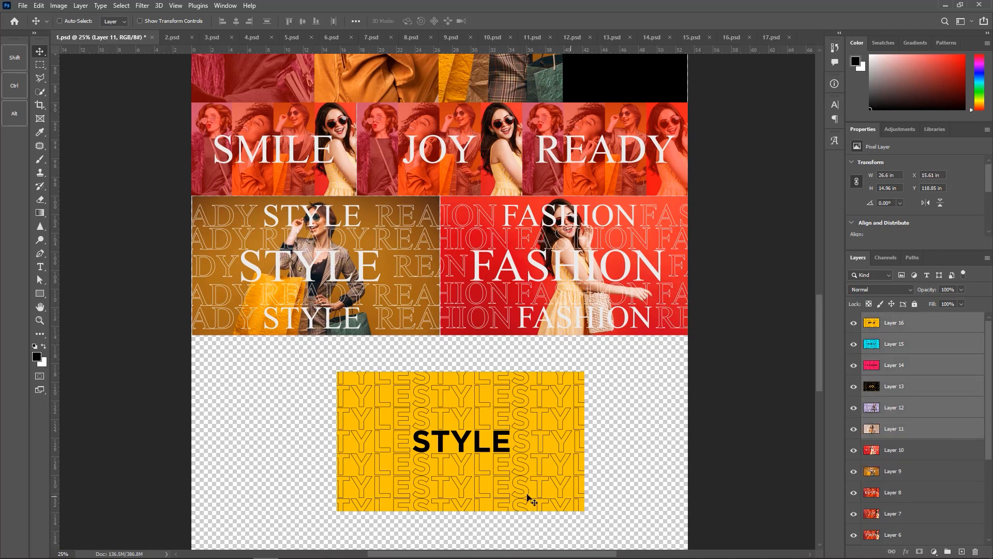
drag(502, 465, 667, 389)
drag(450, 393, 584, 408)
drag(605, 489, 643, 306)
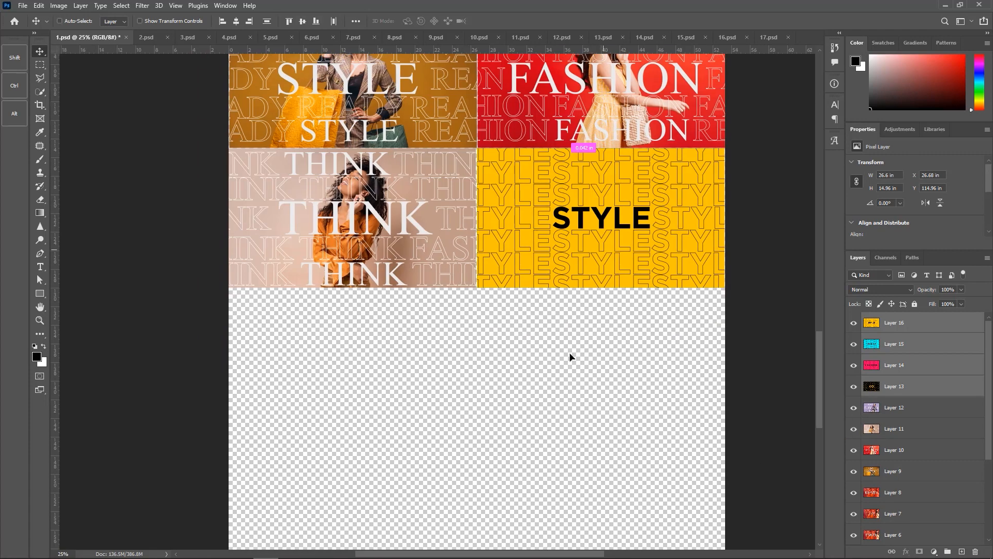
Step: Move Layers 13–16 below THINK at X 0 in, Y 129.96 in, and shift Layers 14–16 beside GO at X 26.74 in
drag(587, 248, 358, 388)
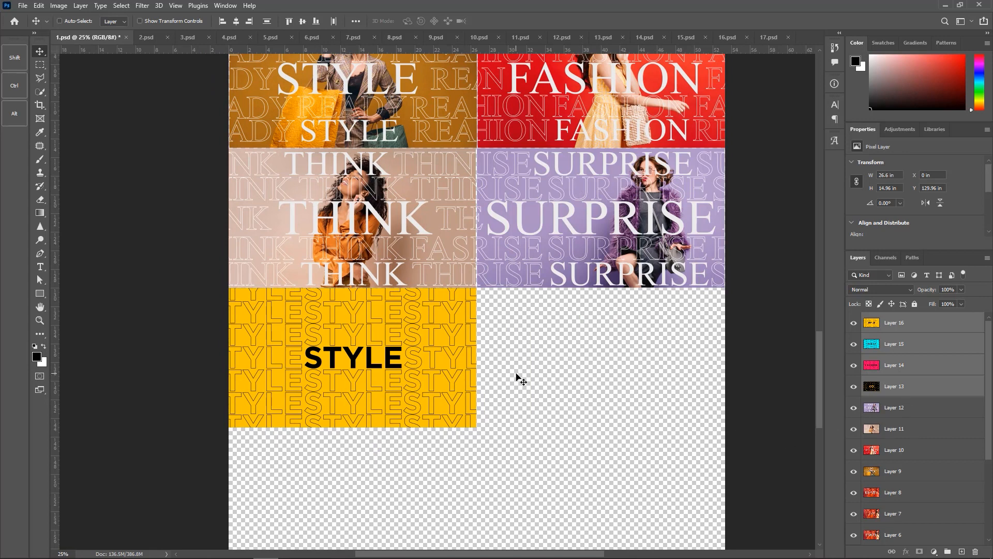
scroll(494, 352, down, 2)
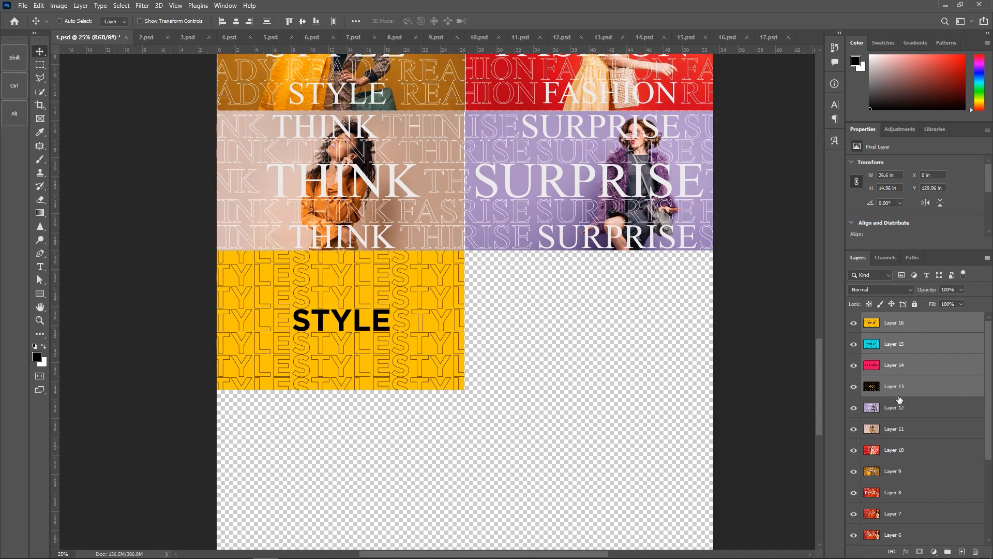
ctrl+click(899, 389)
drag(417, 306, 632, 330)
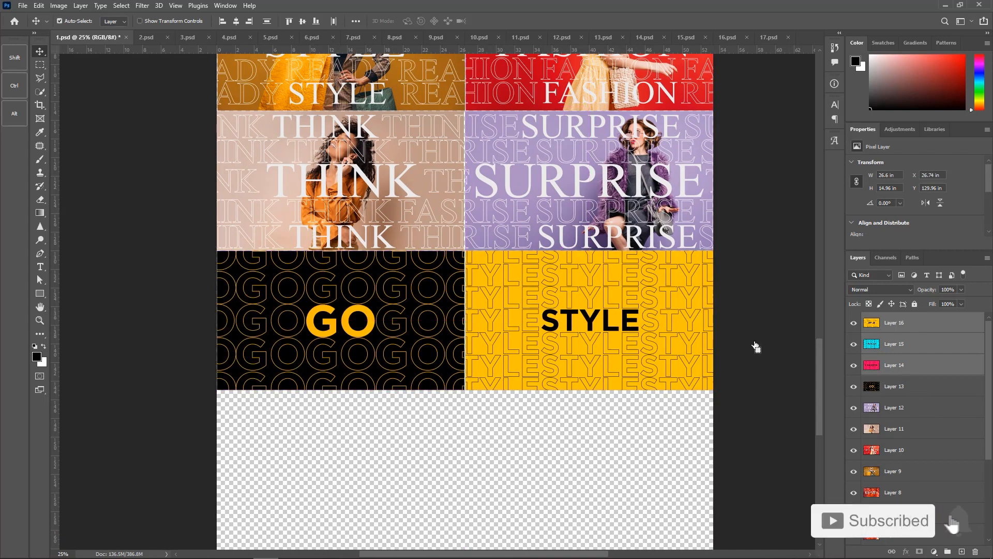
Step: Move Layers 15–16 below GO at X -0.04 in, Y 144.96 in, and place yellow STYLE (Layer 16) beside YOUR at X 26.74 in
ctrl+click(899, 364)
drag(588, 304, 340, 443)
drag(536, 461, 516, 367)
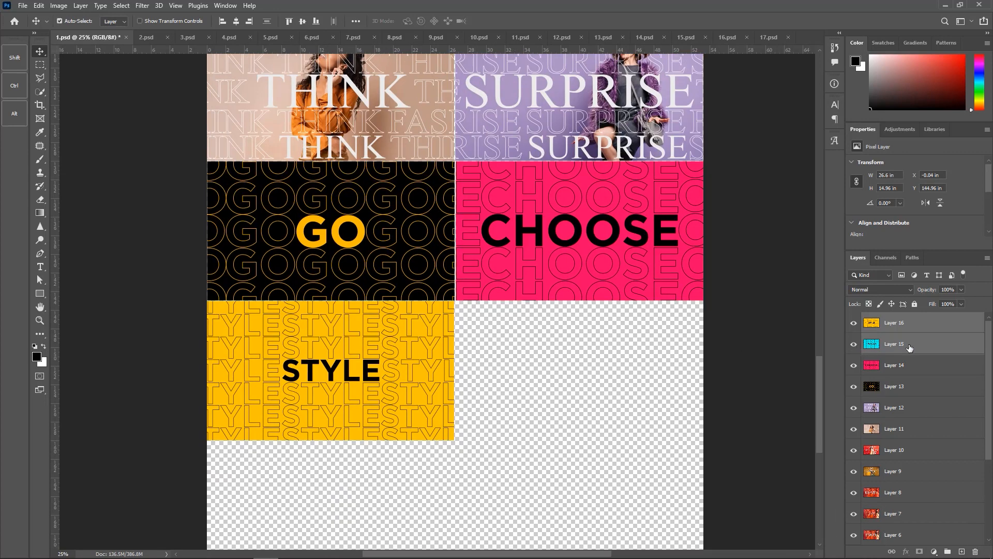
drag(417, 355, 592, 409)
Step: Review the whole stacked layout at 12.5% zoom, from the FASHION heading down to the last row
key(z)
alt+click(503, 235)
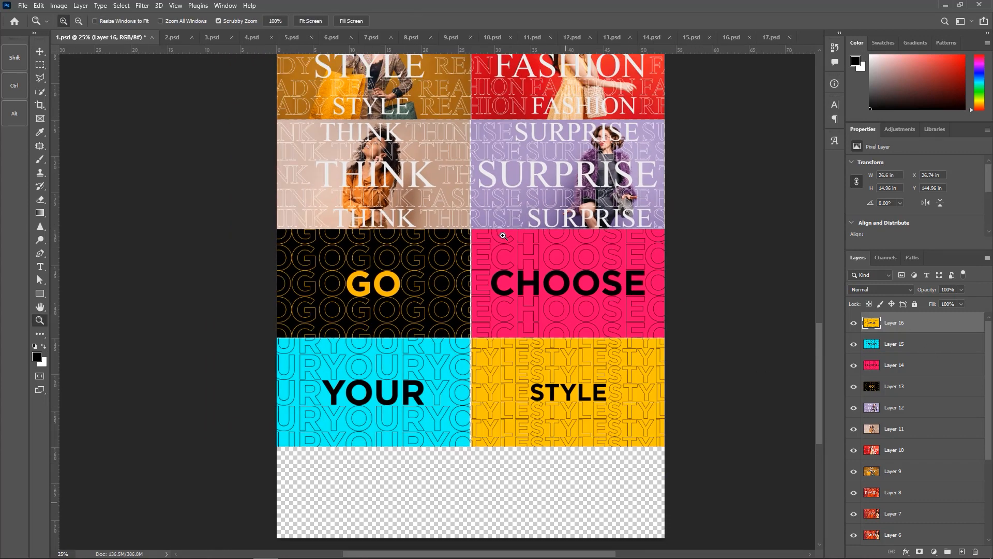
alt+click(503, 236)
scroll(500, 258, up, 6)
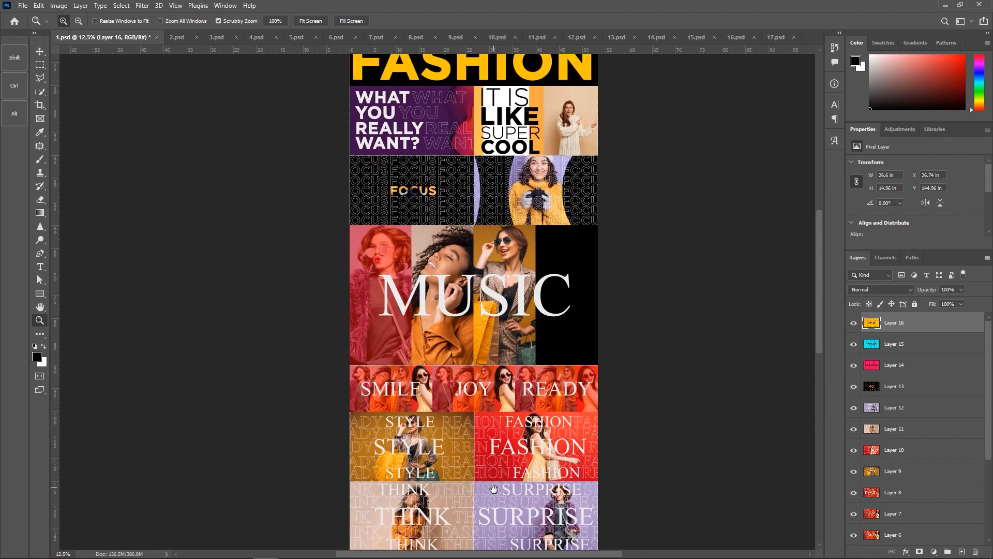
scroll(497, 274, down, 3)
scroll(497, 274, down, 5)
scroll(484, 377, up, 3)
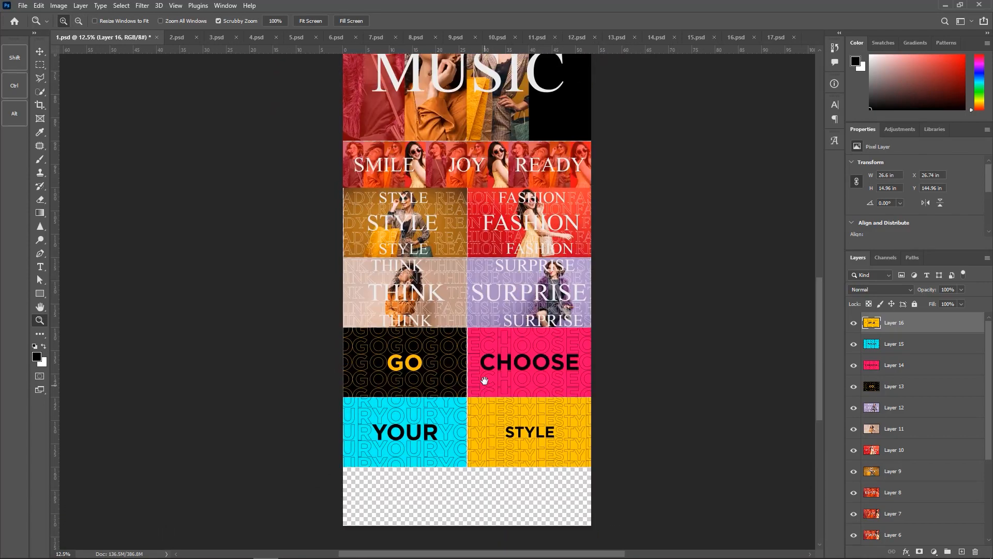
Step: Extend the canvas downward with the Crop tool to about 190.5 in tall, adding empty space below the YOUR and STYLE row
drag(484, 381, 486, 215)
key(v)
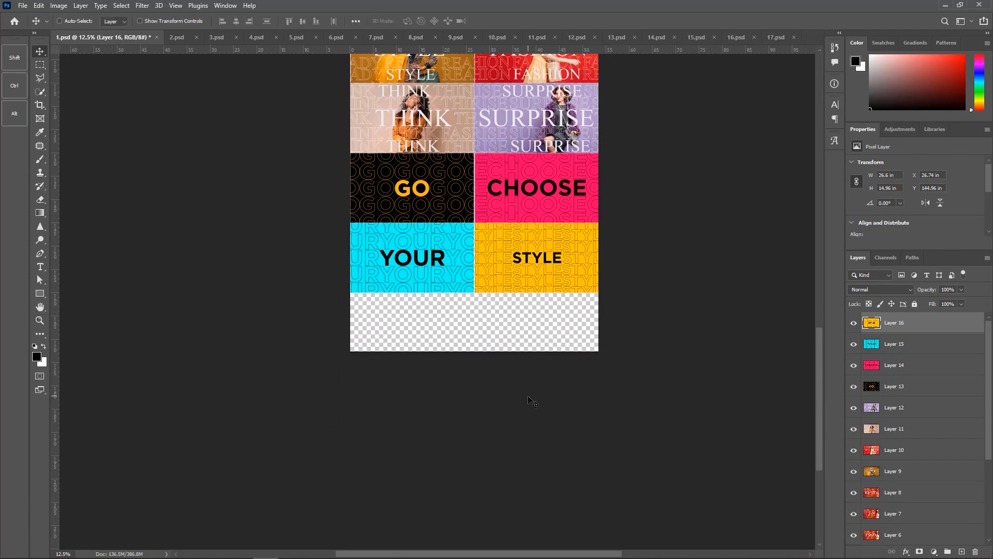
key(c)
drag(474, 351, 489, 391)
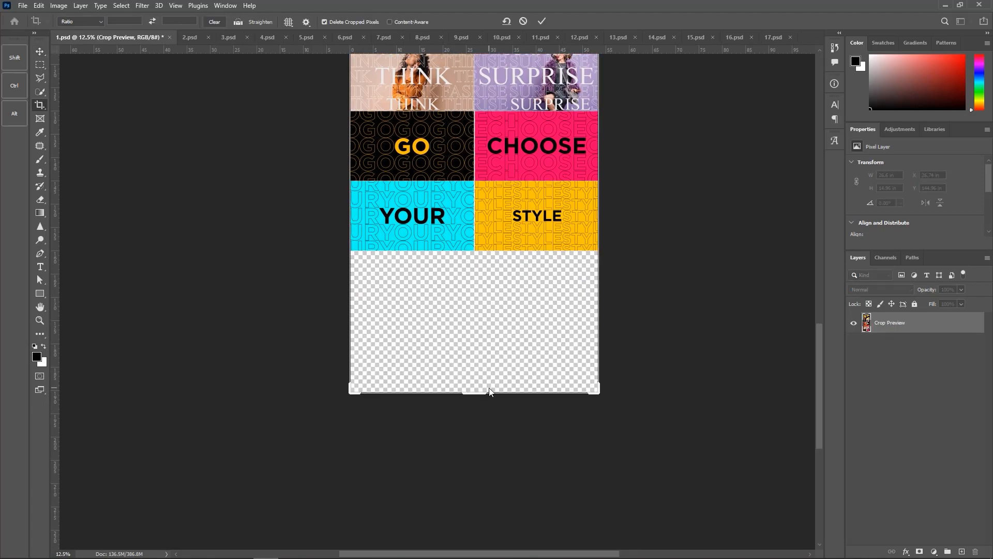
Step: Inspect the seams and canvas edge around the FASHION heading, the WHAT row and the FOCUS row up close
key(z)
click(480, 158)
click(480, 159)
drag(475, 140, 468, 358)
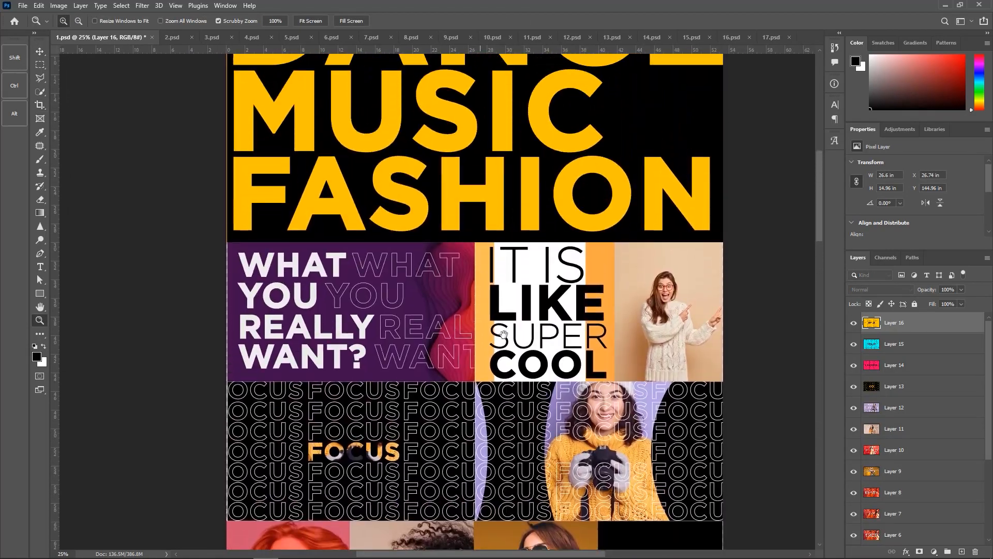
drag(503, 193, 445, 231)
key(v)
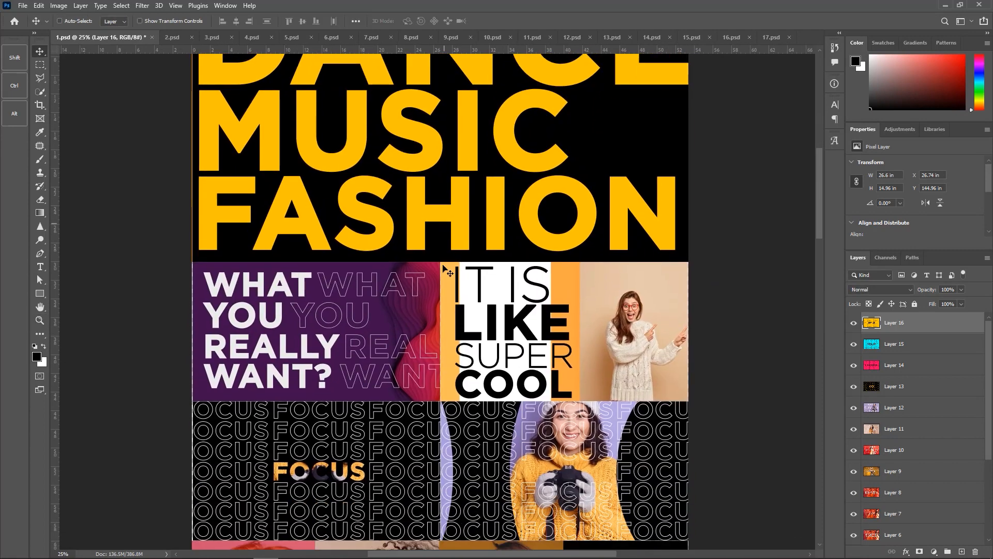
key(z)
click(299, 290)
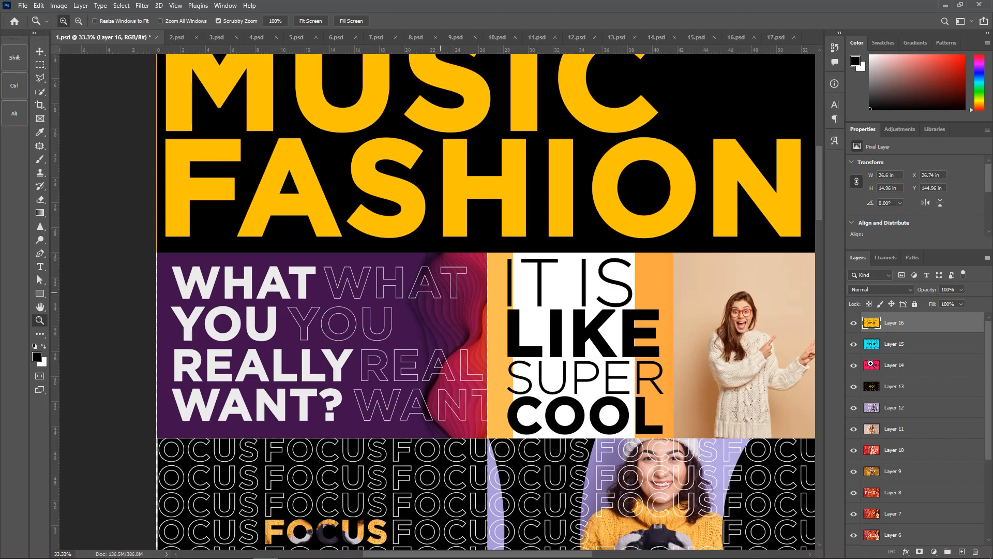
Step: Add a new layer beneath Layer 0 as the bottom backing layer and fill it with white
drag(988, 412, 989, 520)
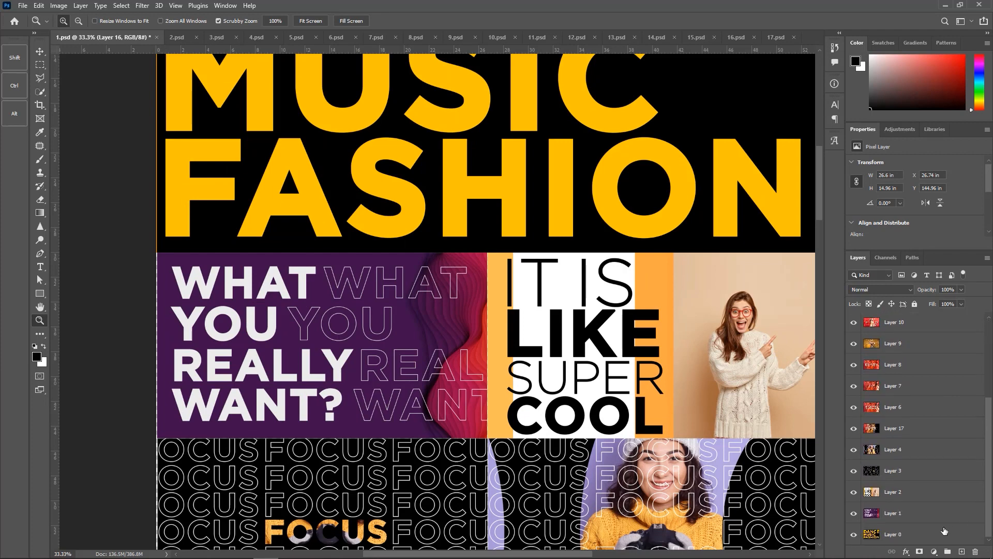
click(943, 531)
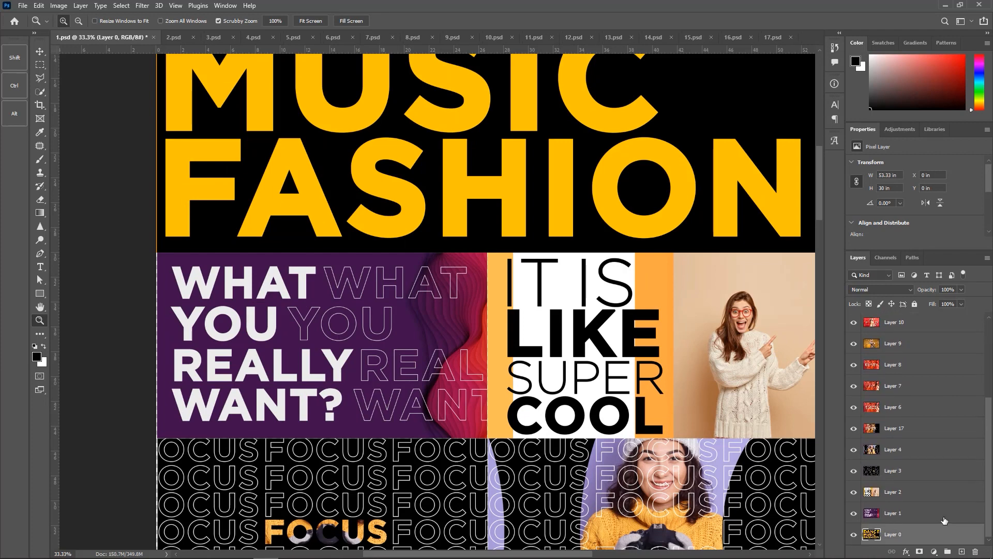
key(ctrl+shift+alt+n)
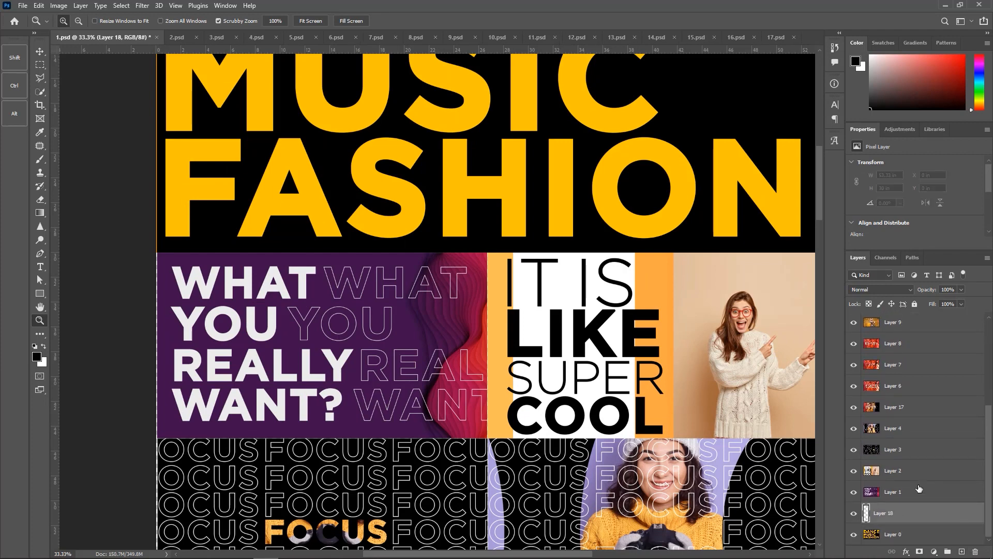
key(ctrl+bracketleft)
key(v)
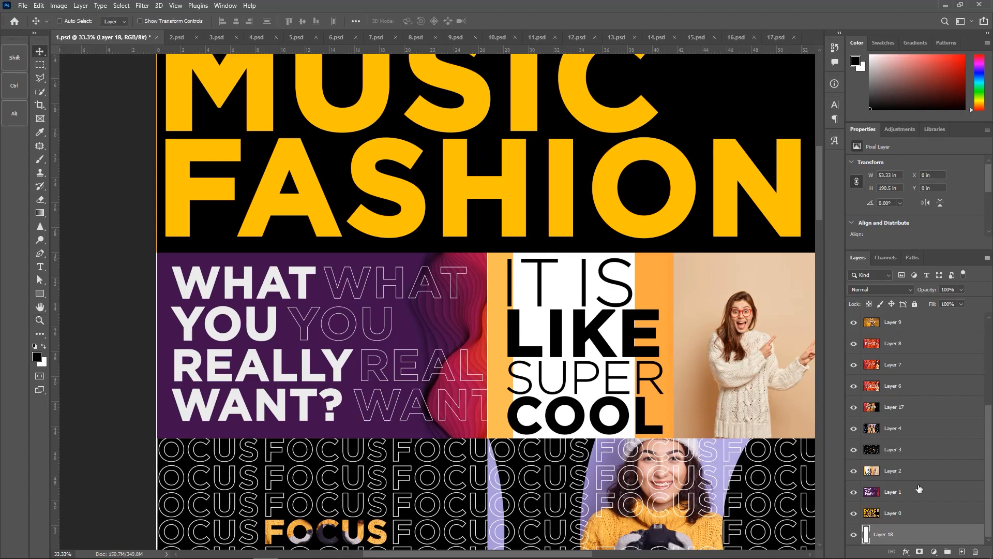
Step: Try shifting the WHAT artwork (Layer 1) and the FOCUS artwork (Layer 3) sideways over the white backing, undoing each move
right_click(370, 293)
click(382, 298)
drag(364, 304, 392, 305)
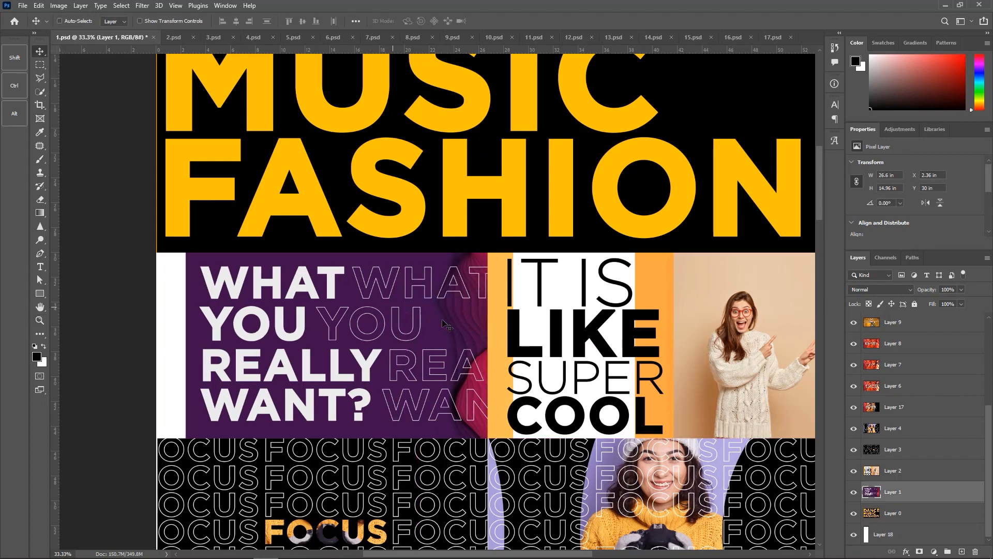
key(ctrl+z)
drag(455, 427, 505, 164)
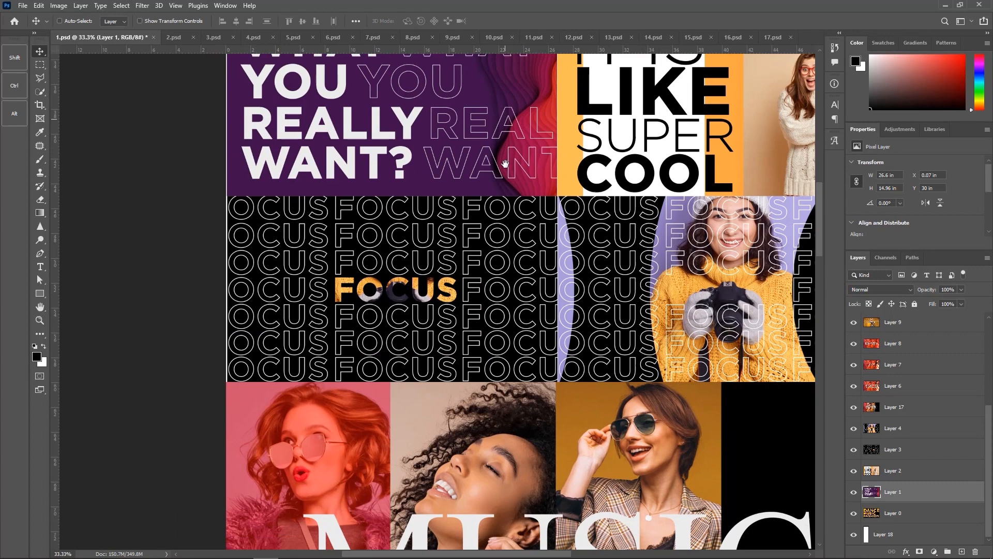
right_click(420, 217)
click(434, 217)
drag(408, 217, 428, 217)
key(ctrl+z)
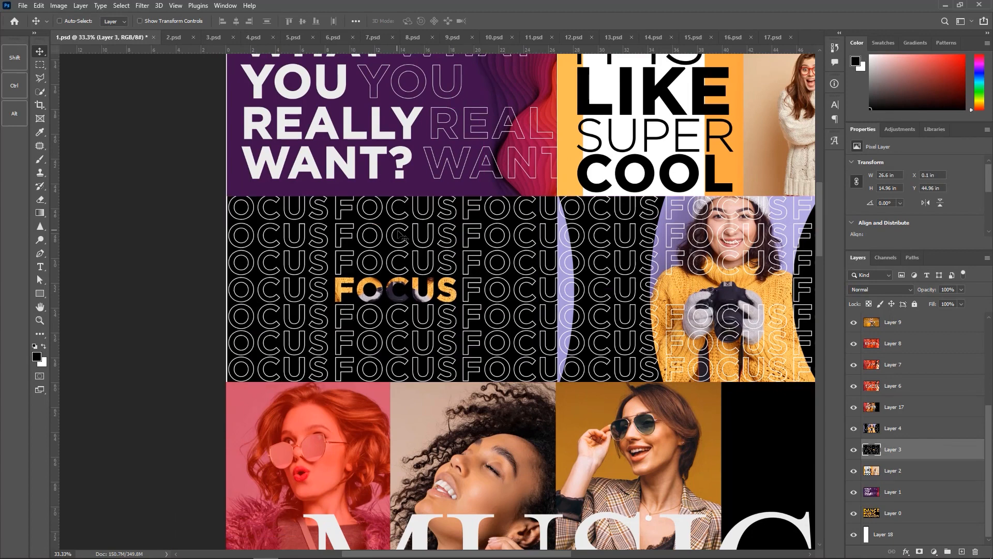
Step: Refill the backing layer (Layer 18) with black and select the WHAT and FOCUS artworks on Layers 1 and 3 in turn
click(939, 538)
key(x)
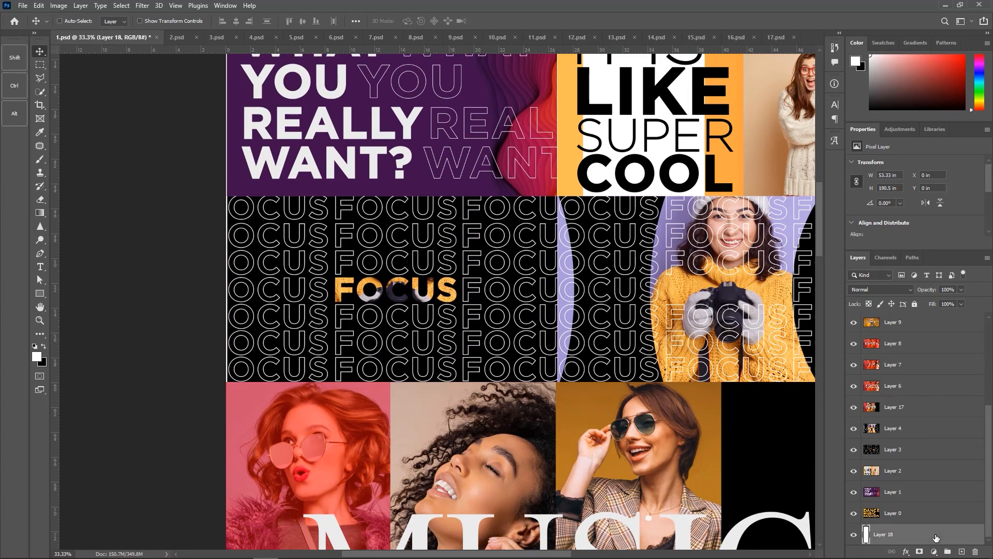
right_click(381, 154)
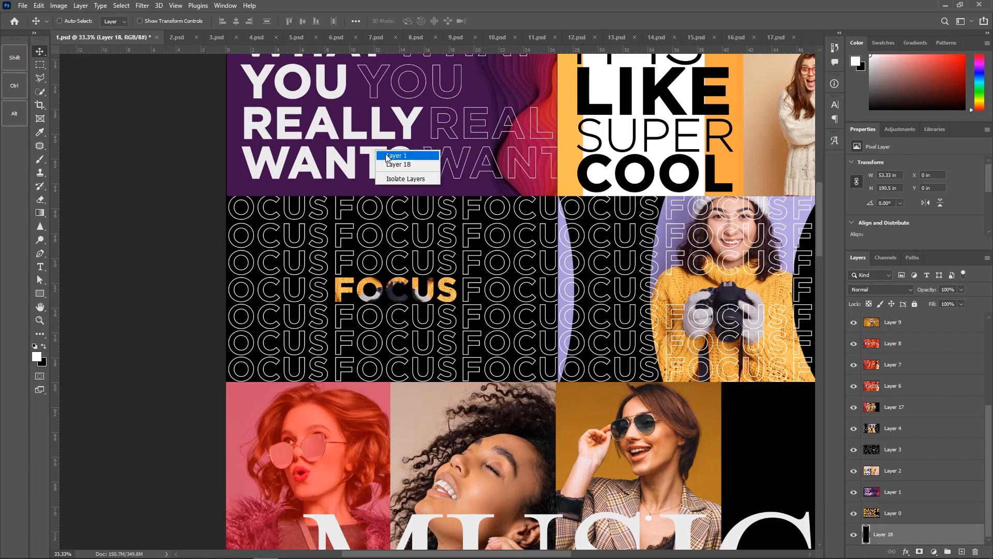
click(409, 158)
right_click(397, 261)
click(422, 267)
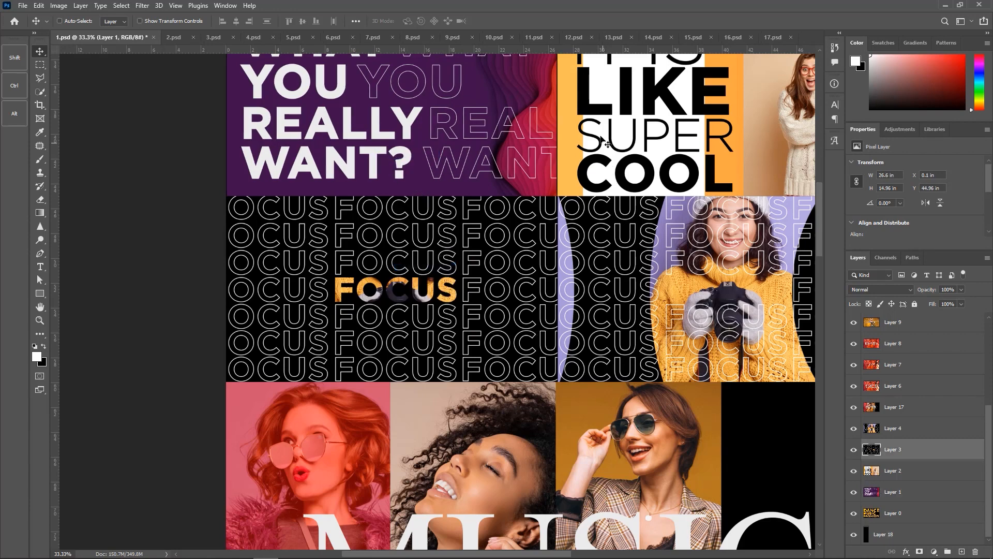
Step: Nudge the DANCE MUSIC FASHION artwork (Layer 0) outward to X -0.08 in
scroll(605, 144, up, 8)
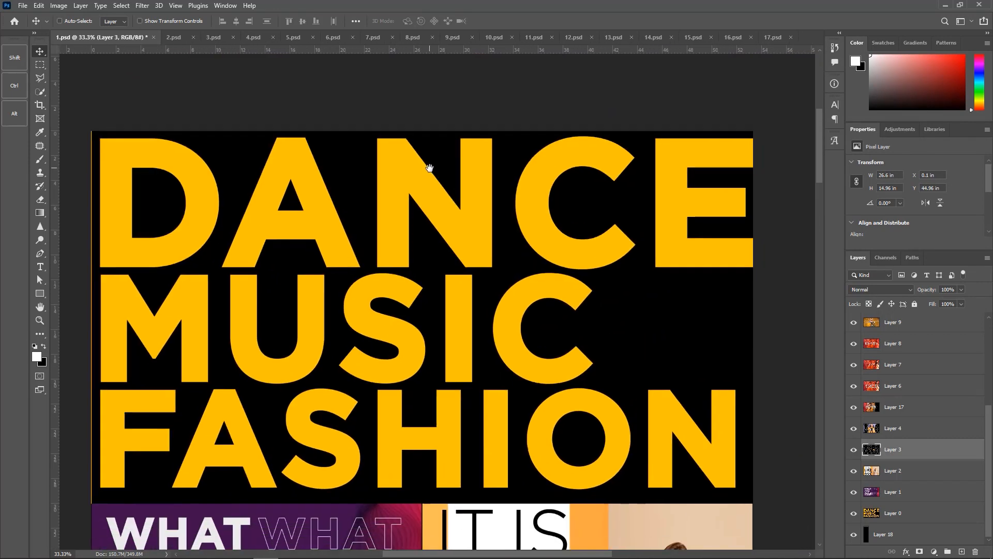
right_click(383, 213)
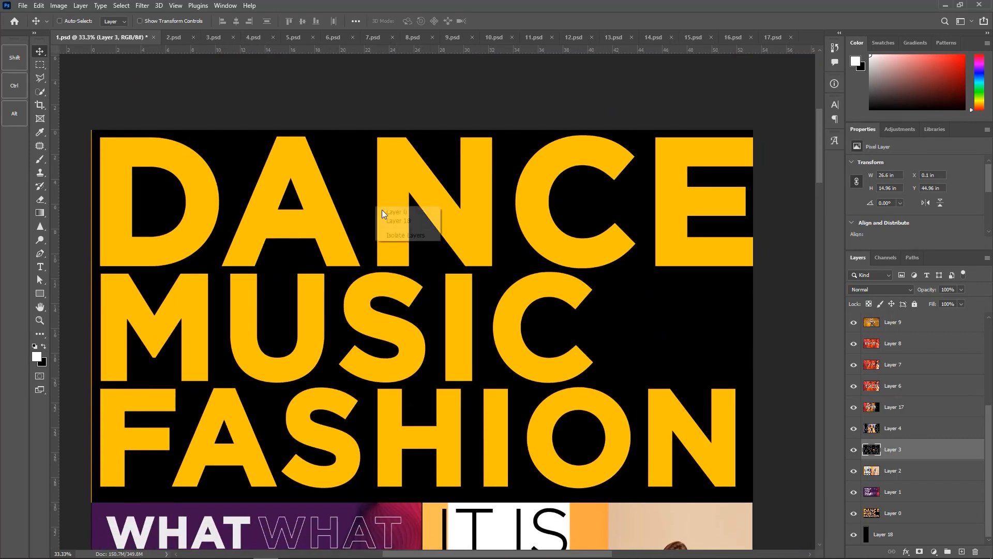
click(385, 212)
drag(397, 335, 439, 296)
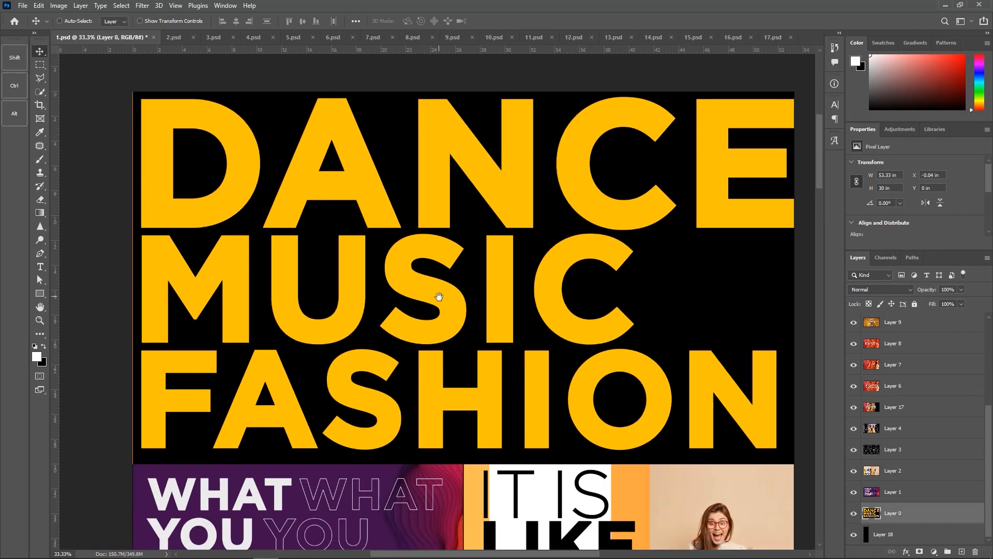
key(Left)
key(Left)
key(Left)
Step: Draw a white 3925 × 24 px rectangle strip across the seam between the FASHION heading and the WHAT row, and bring it to the front
drag(522, 421, 519, 161)
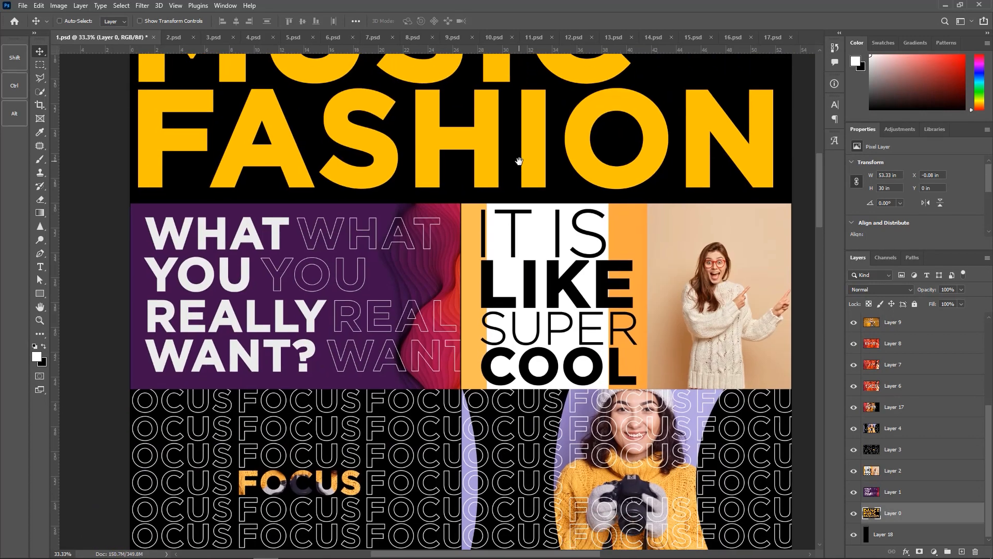
drag(497, 187, 453, 291)
click(41, 294)
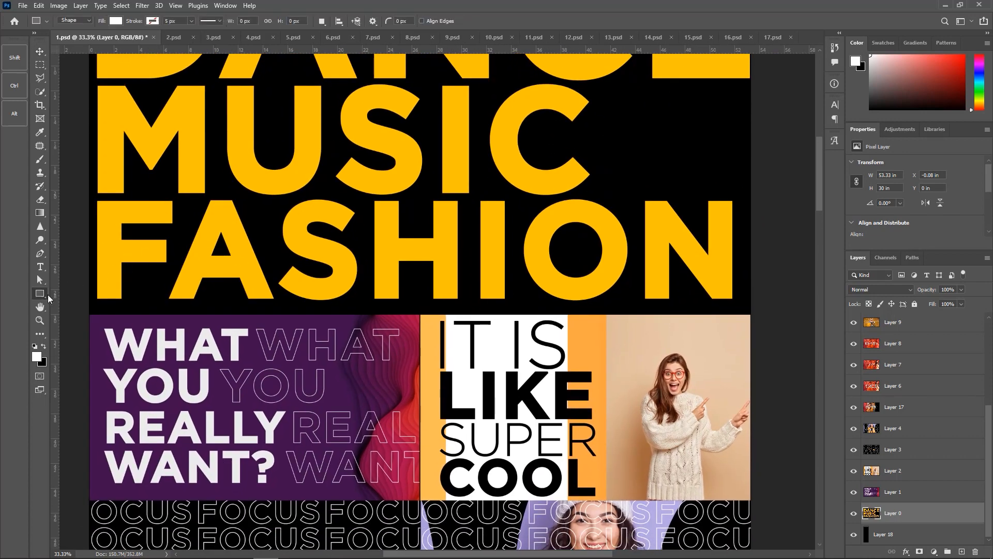
mouse_move(89, 314)
mouse_down()
mouse_move(153, 326)
mouse_move(750, 335)
mouse_move(762, 315)
mouse_up()
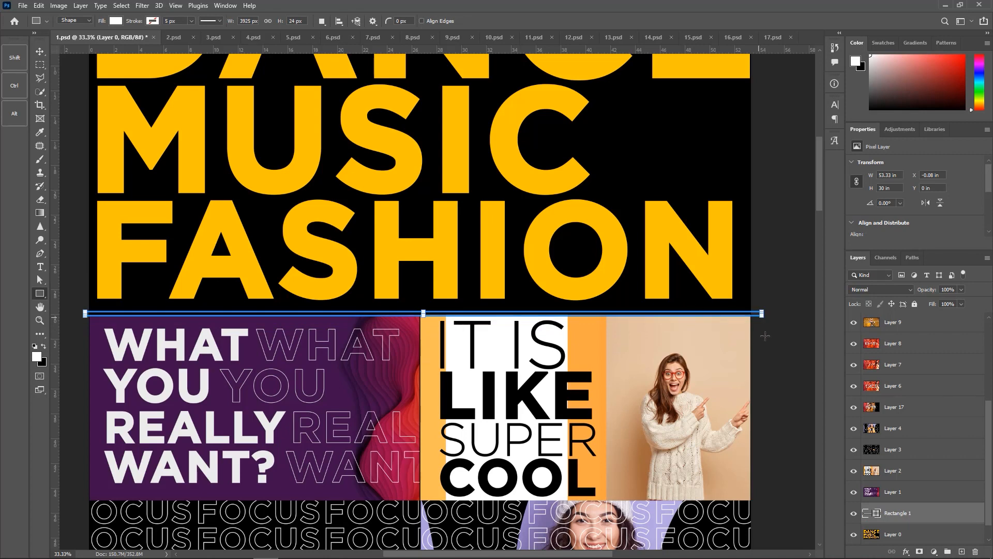
key(ctrl+shift+bracketright)
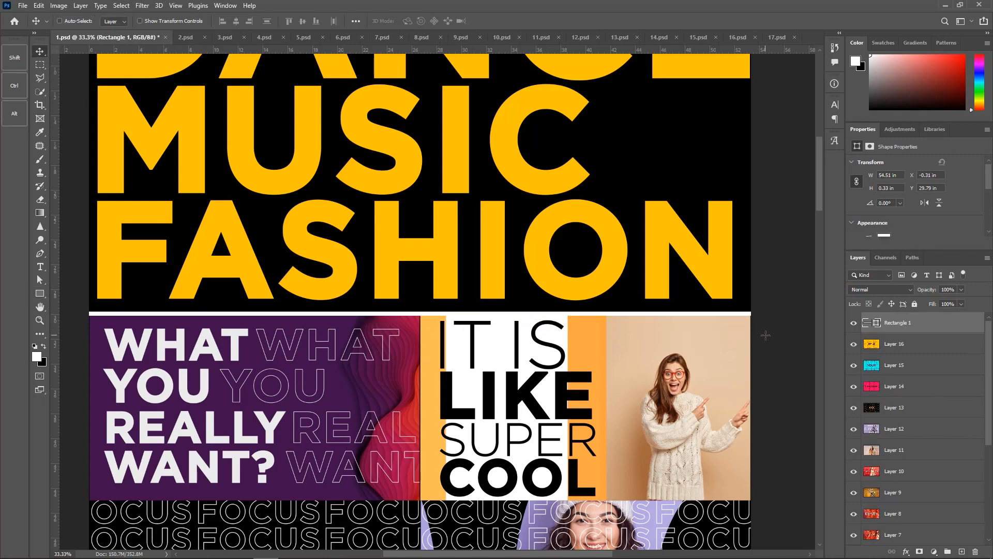
Step: Change the fill of the seam strip (Rectangle 1) to black
key(v)
key(a)
click(156, 21)
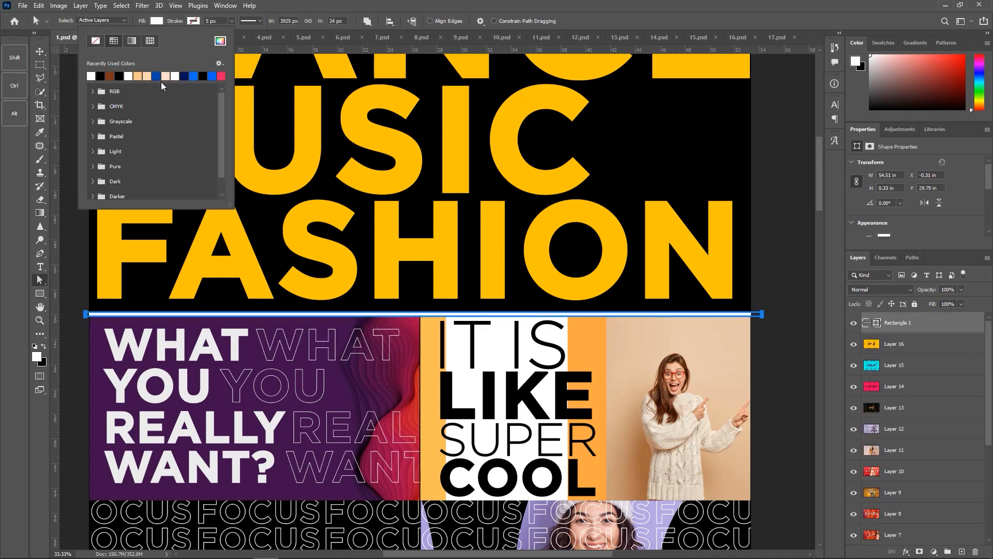
click(37, 54)
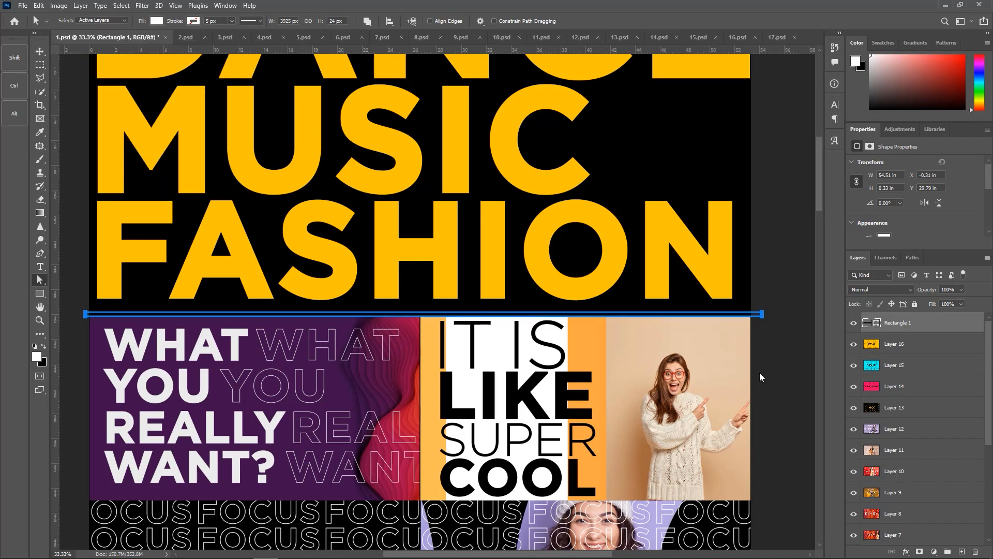
key(a)
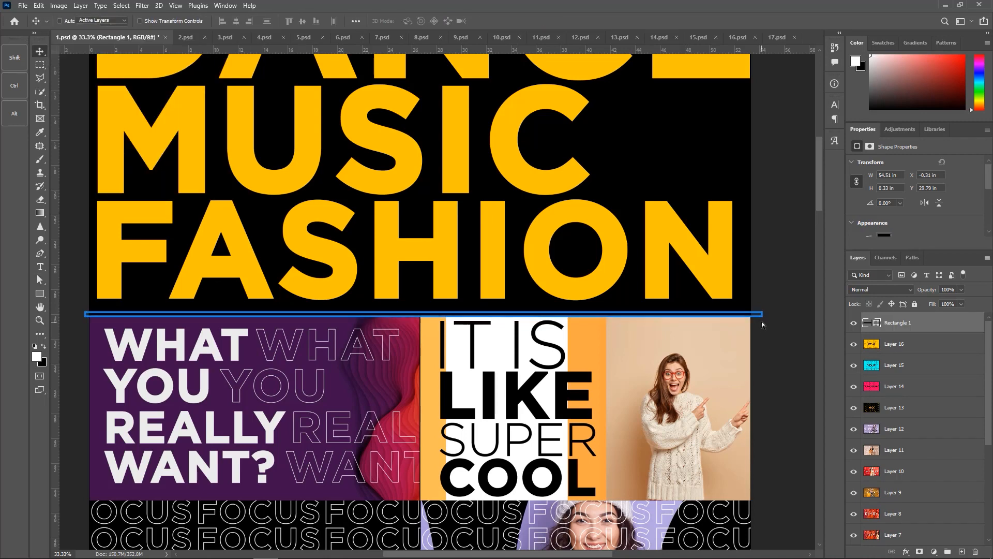
Step: Reduce the height of the black seam strip (Rectangle 1) by moving only its lower edge upward, to 0.21 in
key(ctrl+t)
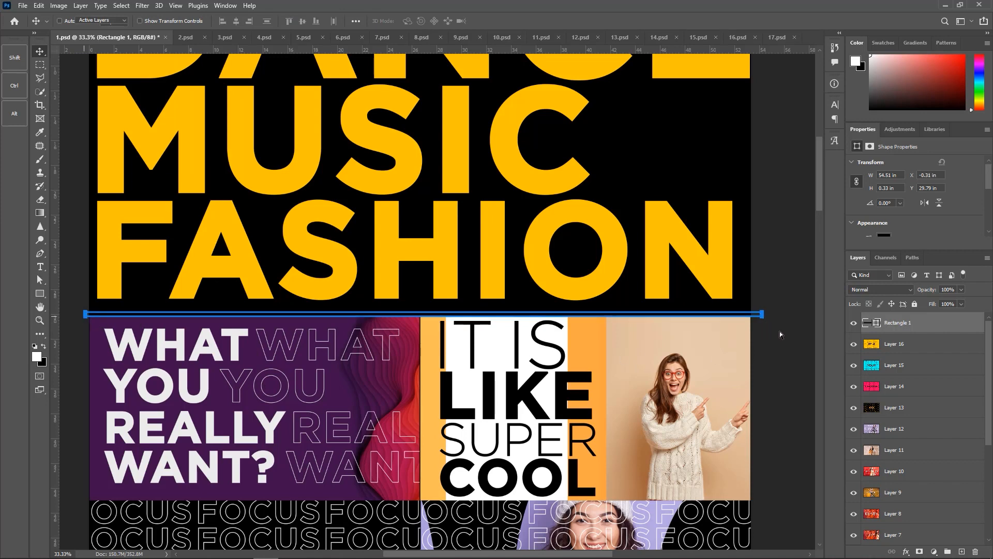
key(a)
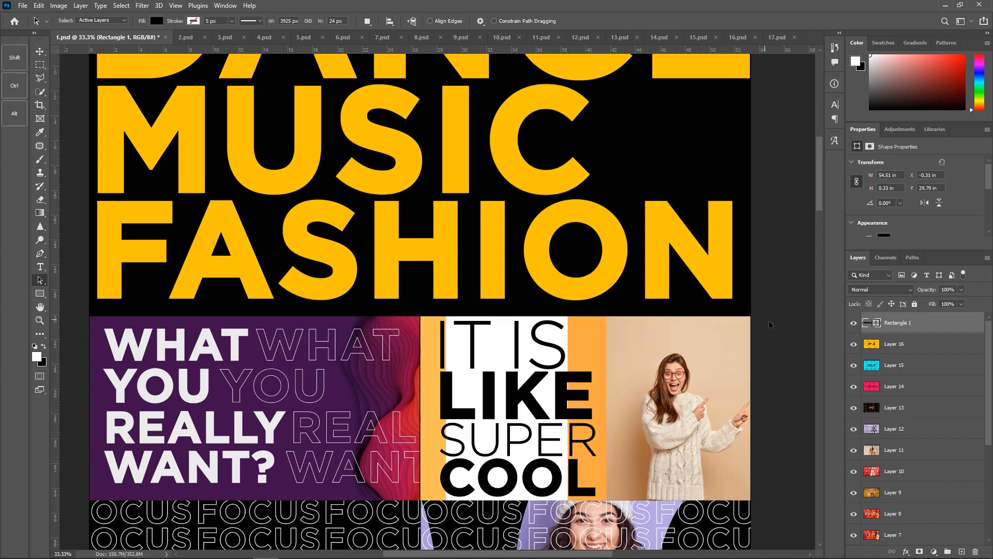
click(769, 320)
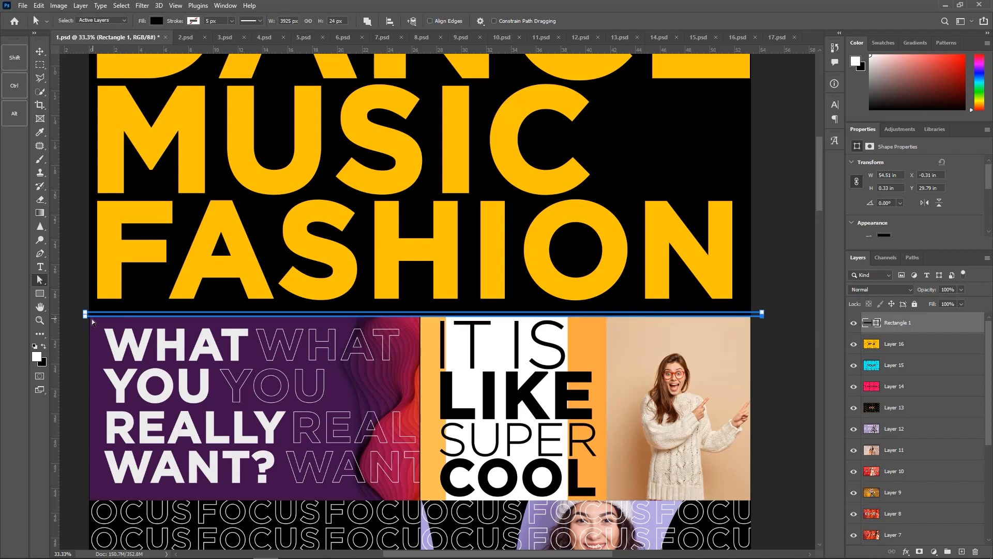
key(Up)
key(Up)
key(Up)
key(Up)
key(Up)
key(Up)
key(Up)
key(Up)
key(Up)
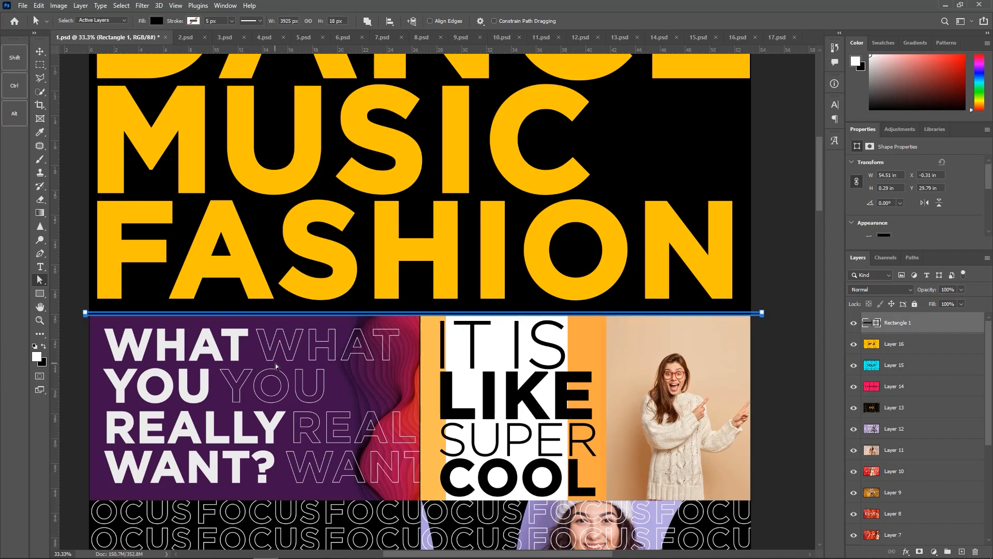
Step: Nudge the thinned strip above the WHAT row vertically to Y 29.88 in
key(v)
key(Down)
key(Down)
key(Down)
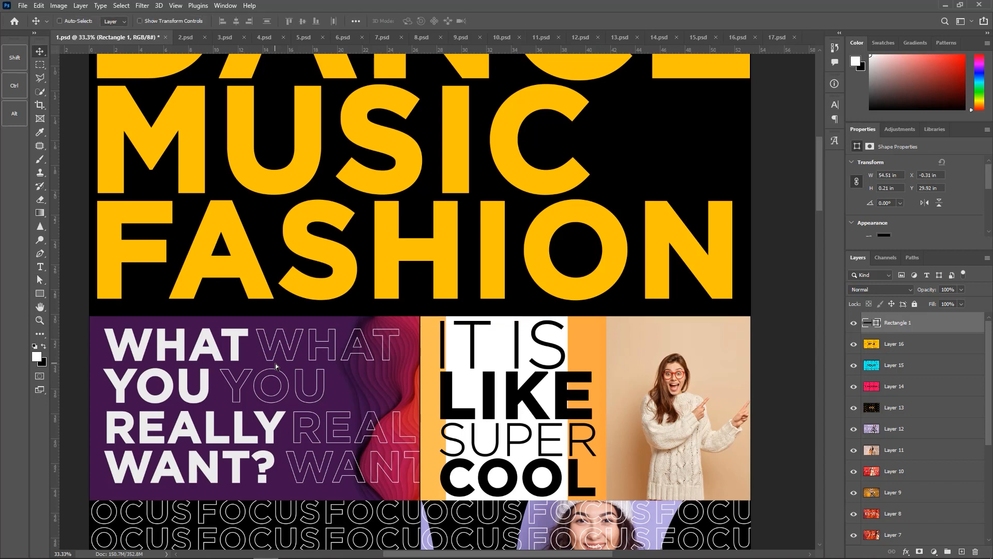
key(Up)
Step: Duplicate the black strip onto the seams below the WHAT, FOCUS, MUSIC and SMILE rows, from Y 44.92 in to Y 99.92 in
drag(187, 384, 248, 234)
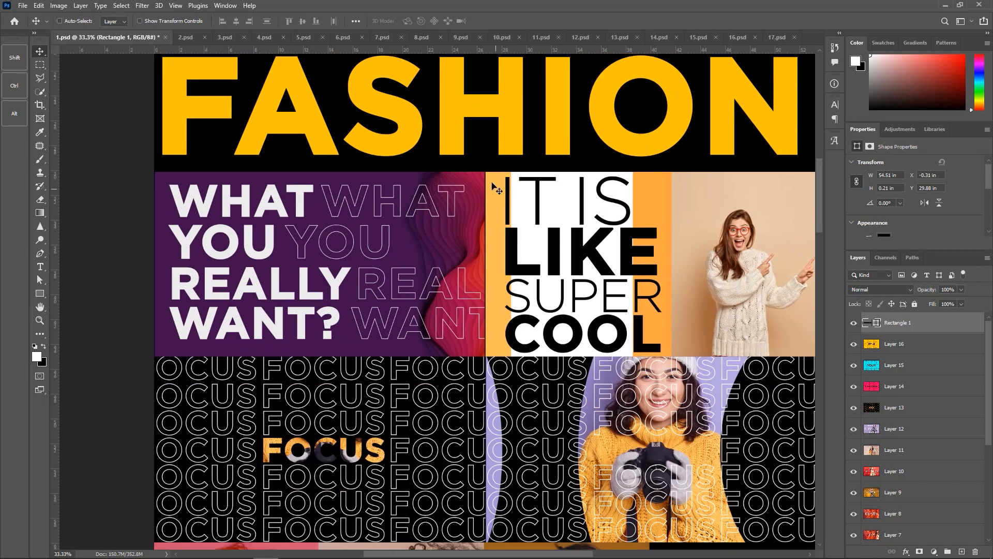
drag(492, 176, 455, 217)
key(Up)
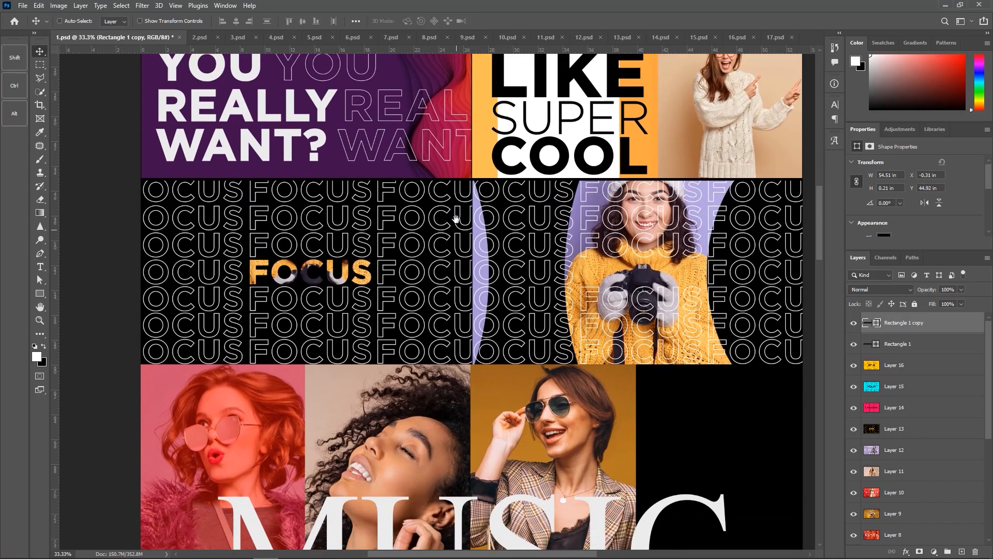
drag(479, 171, 514, 349)
drag(488, 411, 459, 205)
drag(451, 153, 504, 321)
drag(496, 362, 487, 180)
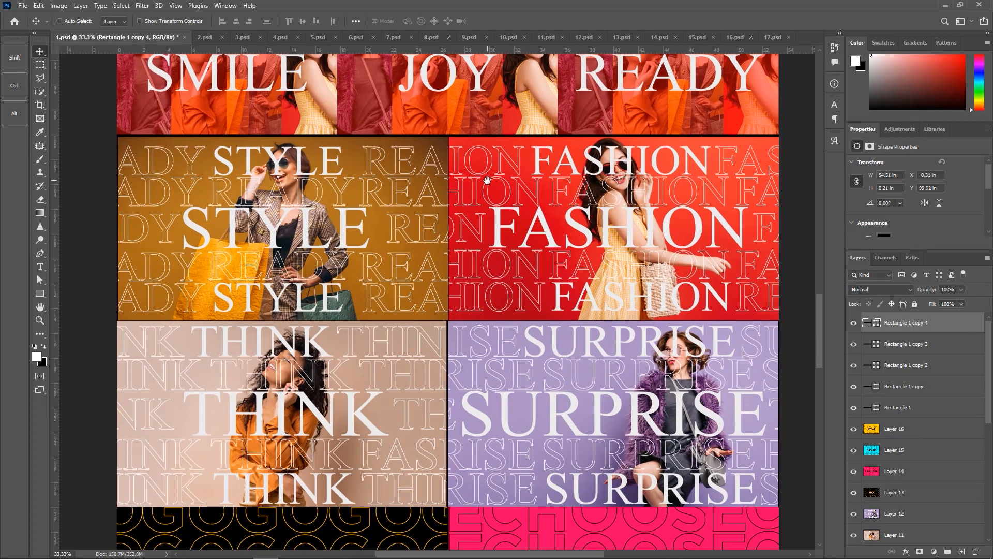
Step: Duplicate the strip onto the seams below the STYLE–FASHION and THINK–SURPRISE rows, nudging the lower copy slightly upward
drag(476, 141, 496, 384)
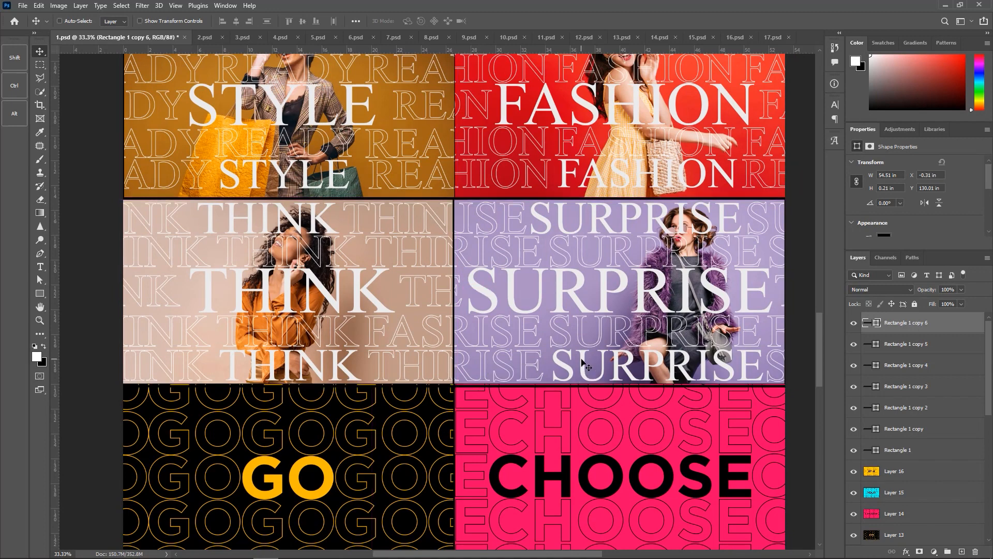
key(Up)
key(Up)
key(Up)
key(Up)
key(Up)
key(Up)
Step: Duplicate the strip onto the seam below the GO–CHOOSE row and nudge the copy up to Y 144.93 in
drag(552, 305, 537, 105)
drag(436, 187, 486, 379)
key(Up)
key(Up)
key(Up)
key(Up)
key(Up)
key(Up)
key(Up)
key(Up)
key(Up)
key(Up)
key(Up)
key(Up)
key(Up)
key(Up)
key(Up)
key(Up)
key(Up)
key(Up)
key(Up)
key(Up)
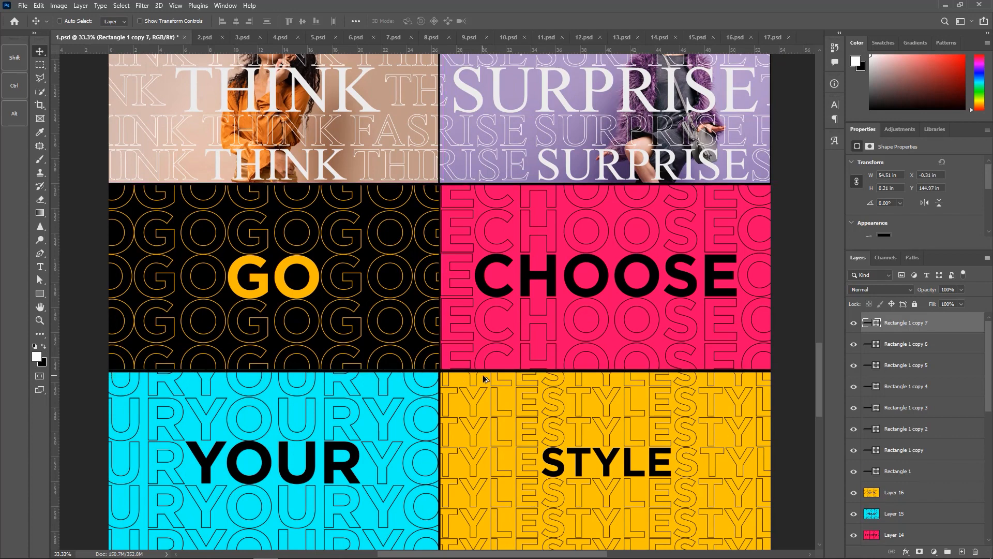
Step: Select the SURPRISE and THINK artworks on Layers 12 and 11 in turn
drag(603, 202, 601, 120)
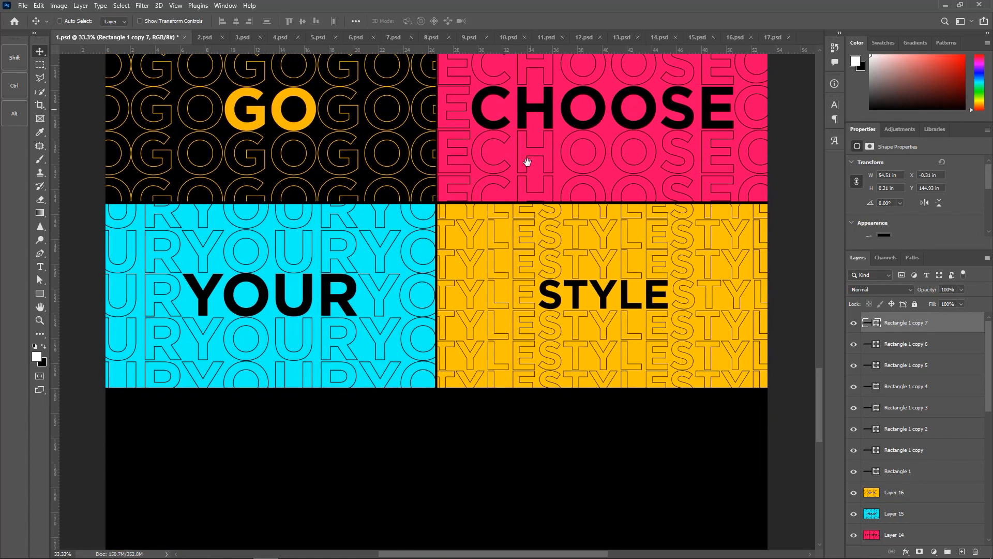
drag(528, 162, 529, 272)
right_click(494, 280)
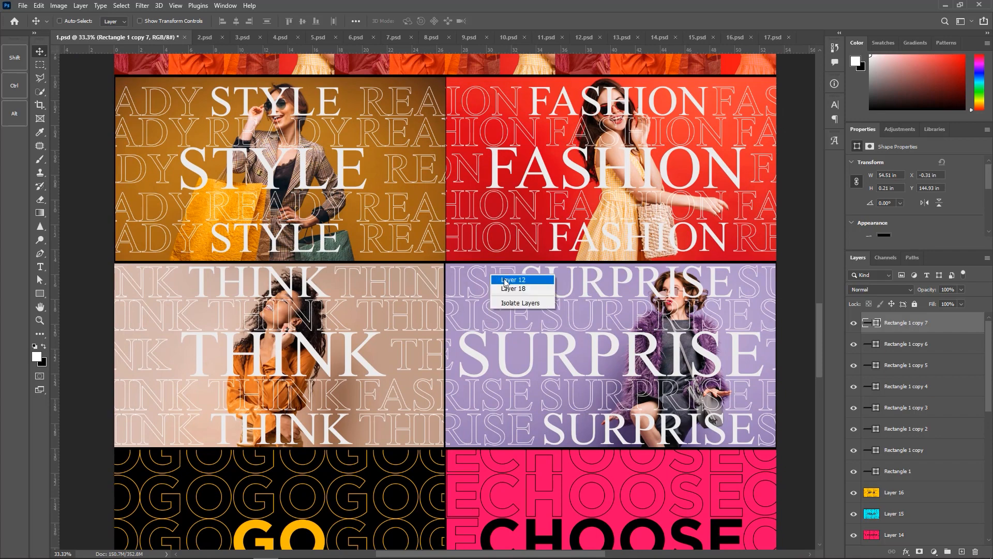
click(534, 291)
right_click(398, 311)
click(419, 315)
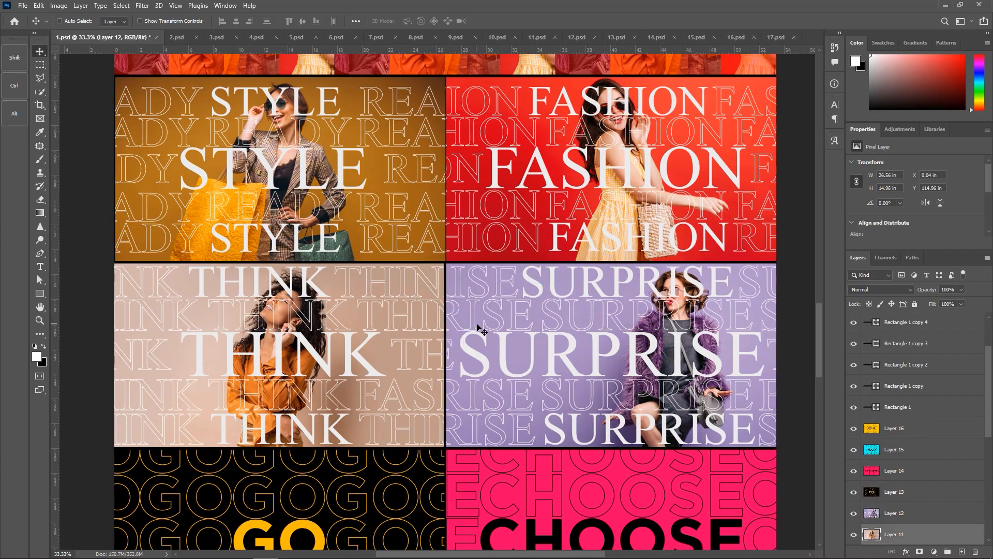
Step: Duplicate the strip above the WHAT row, rotate the copy 90° and nudge it to X 26.64 in over the seam beside the LIKE artwork
scroll(507, 230, up, 10)
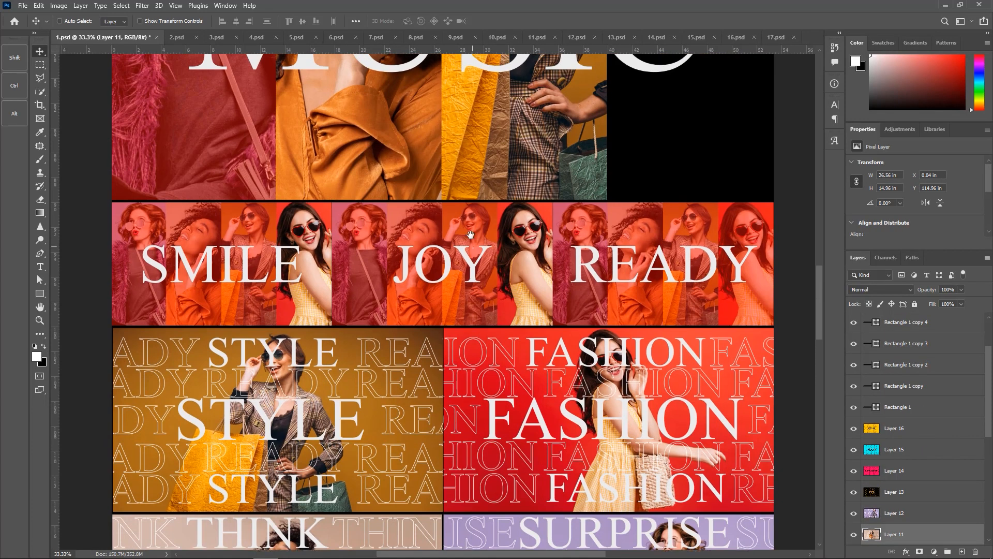
scroll(450, 274, up, 8)
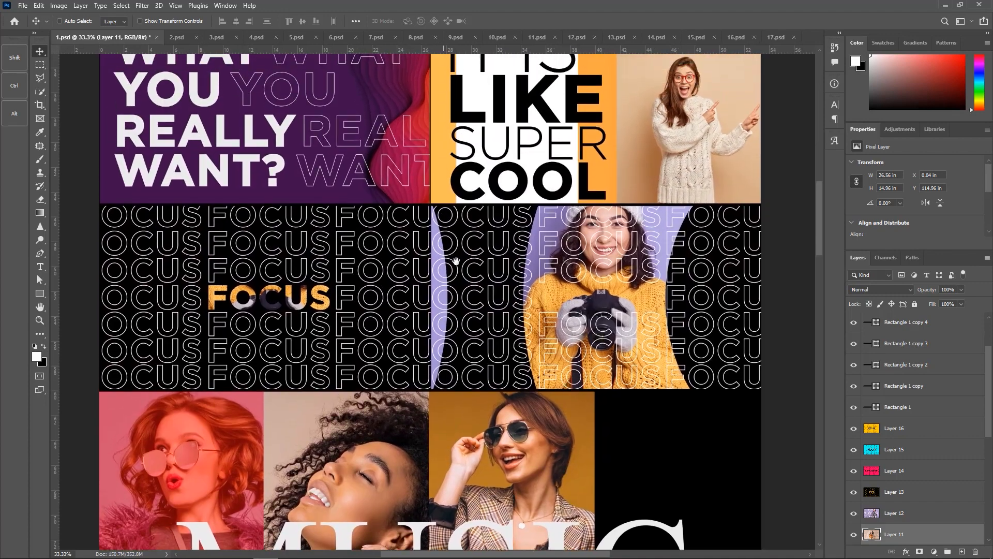
scroll(470, 357, up, 2)
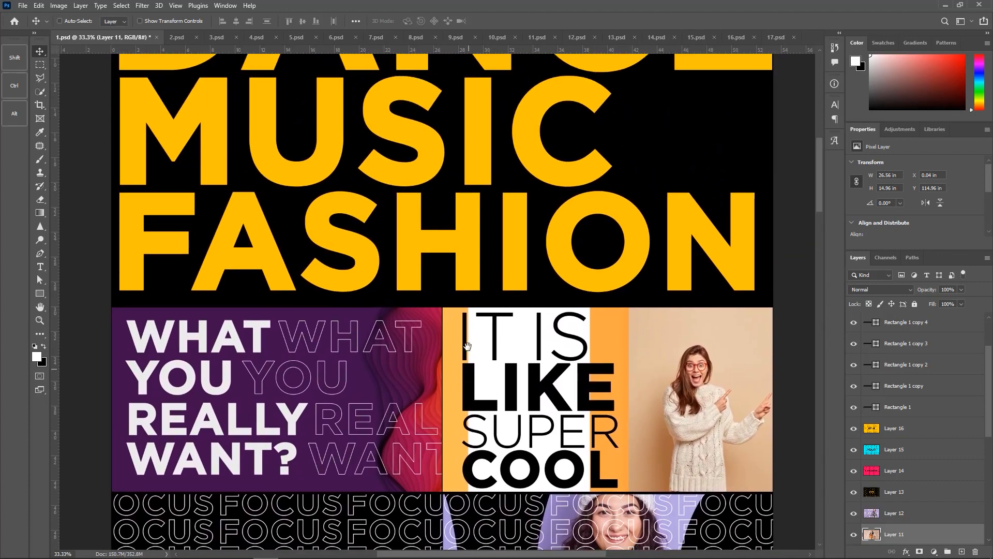
drag(449, 306, 511, 336)
key(ctrl+z)
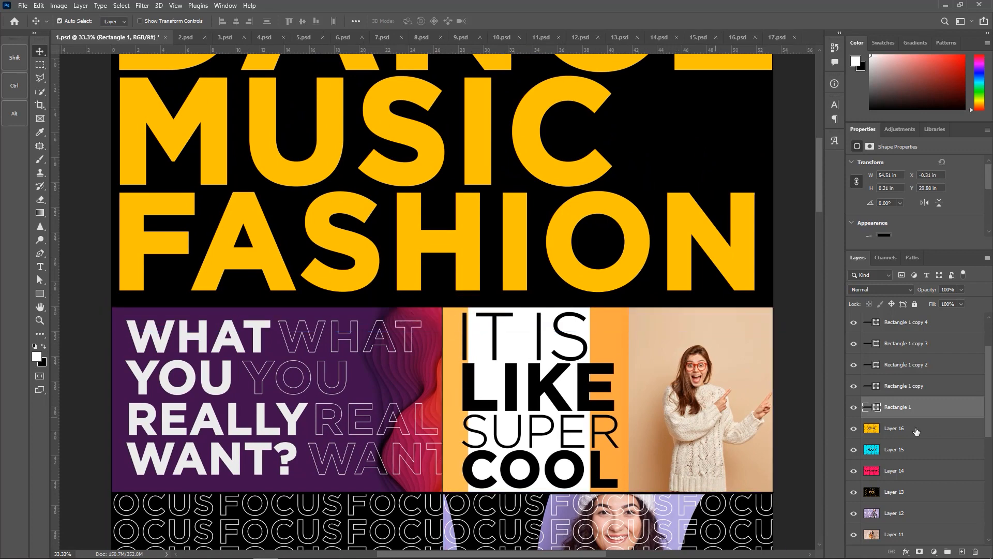
key(ctrl+j)
key(ctrl+t)
drag(802, 320, 440, 427)
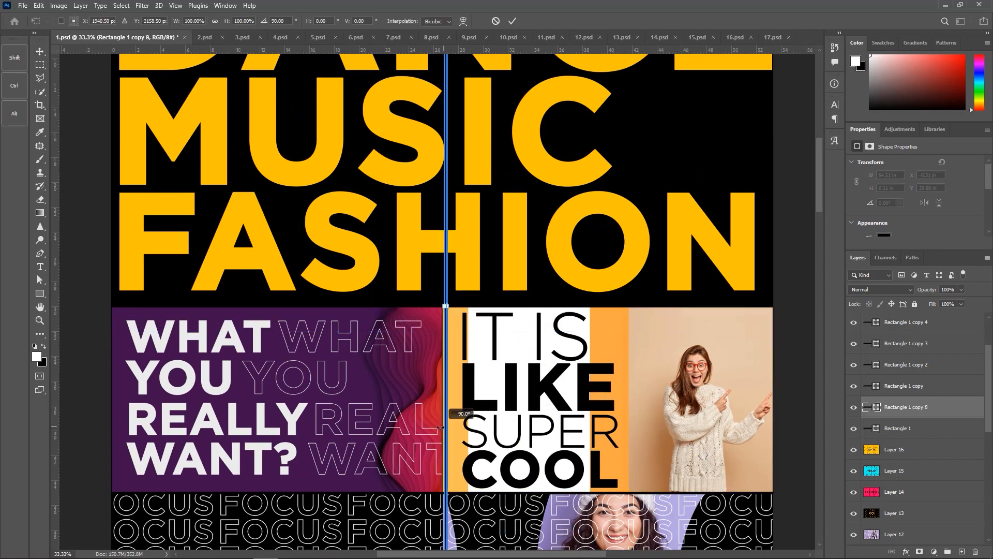
key(Return)
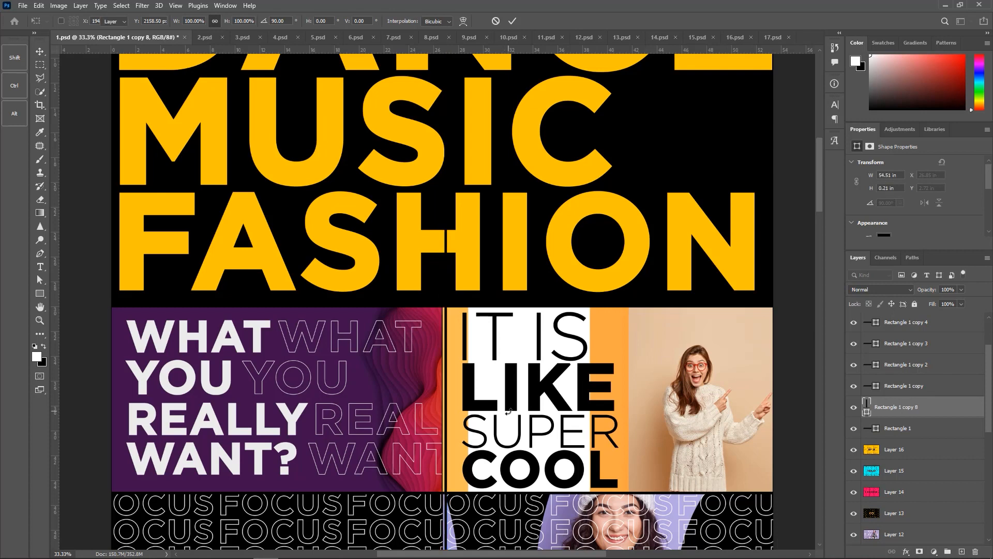
key(Left)
key(Left)
key(Left)
Step: Shorten the vertical strip from both ends to 14.83 in so it spans only the WHAT row, starting at Y 30.08 in
key(a)
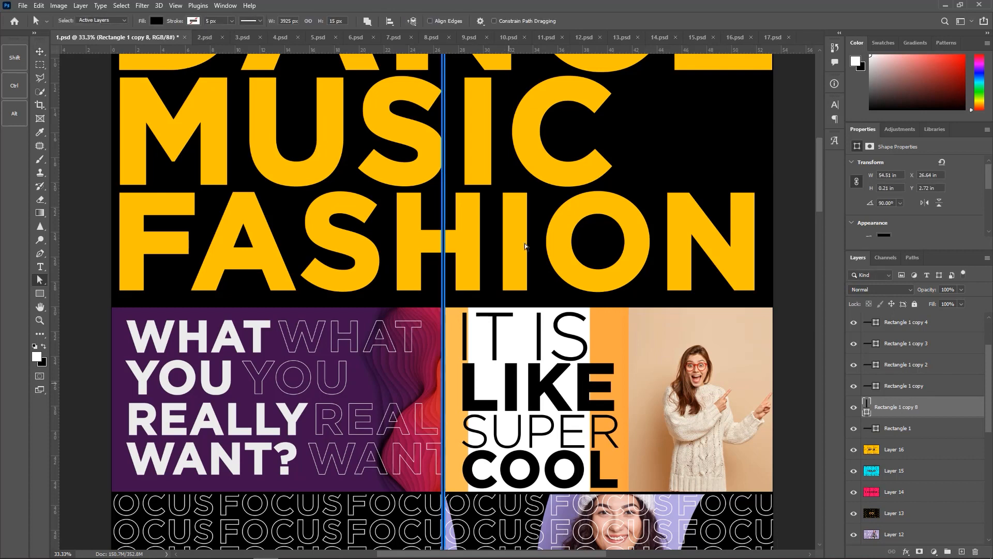
scroll(439, 111, up, 2)
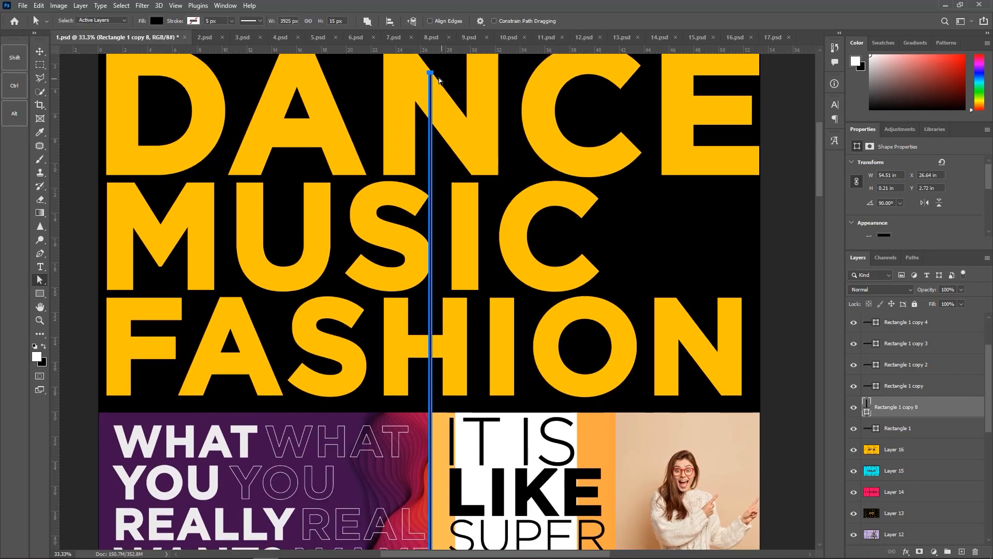
drag(433, 76, 484, 436)
scroll(473, 429, down, 6)
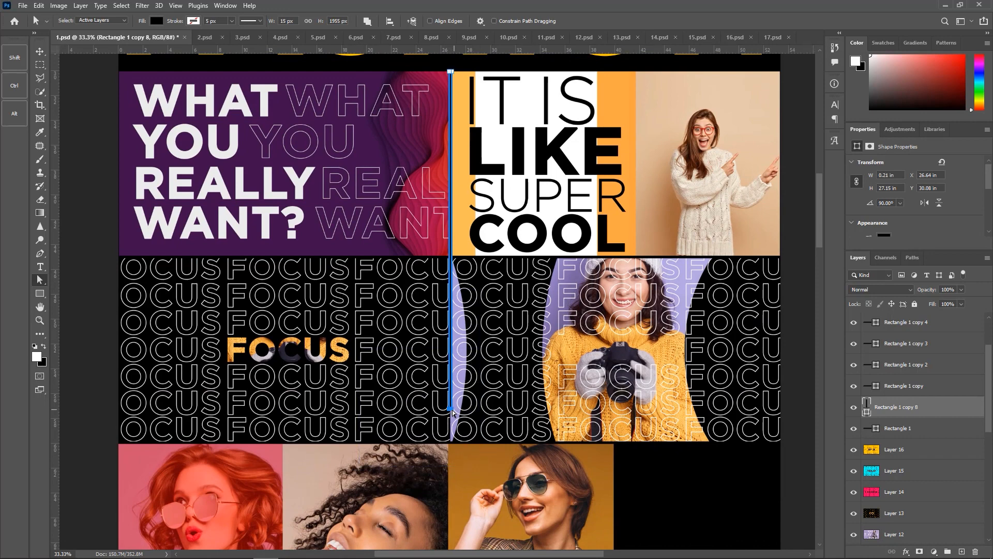
drag(462, 347, 496, 253)
Step: Duplicate the vertical strip down onto the seam in the middle of the FOCUS row at Y 45.24 in
key(v)
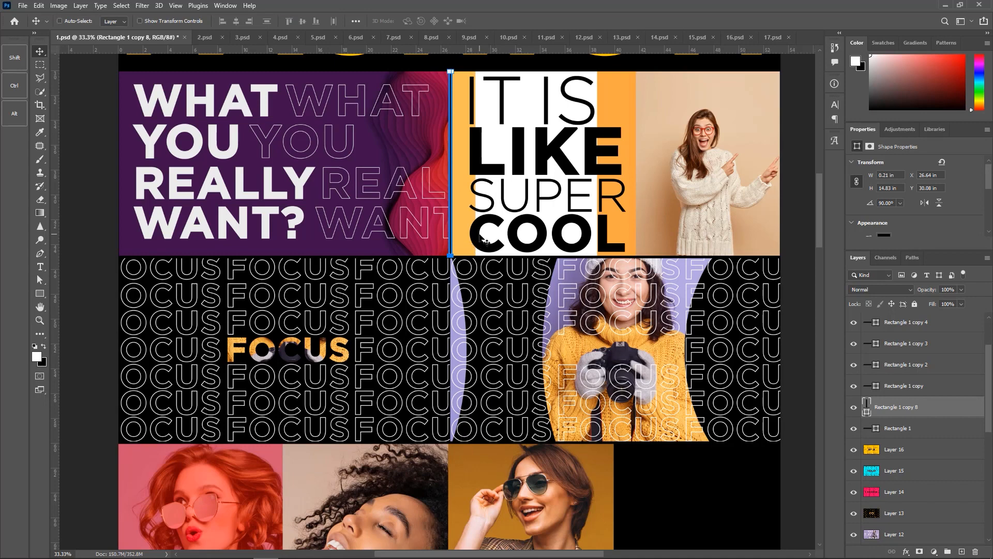
key(ctrl)
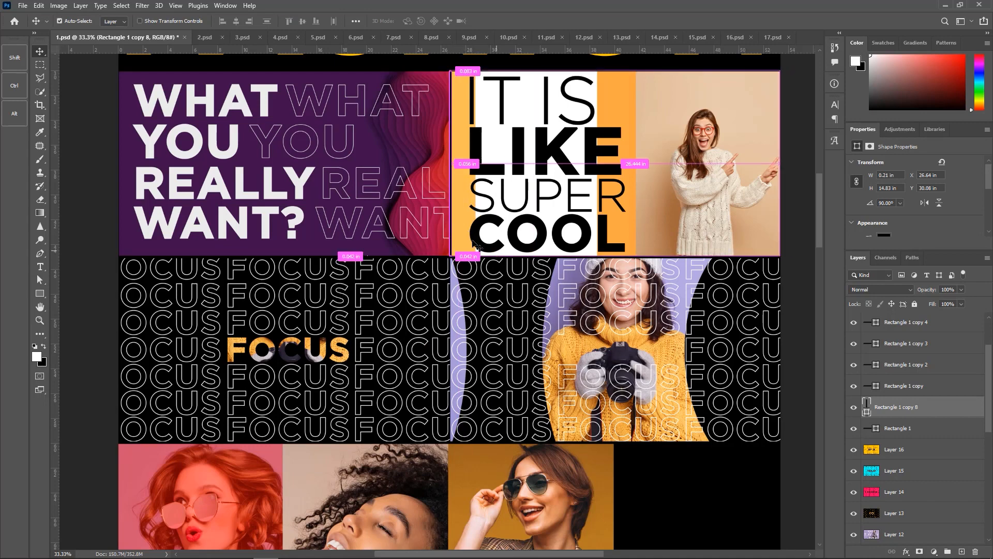
drag(451, 218, 462, 404)
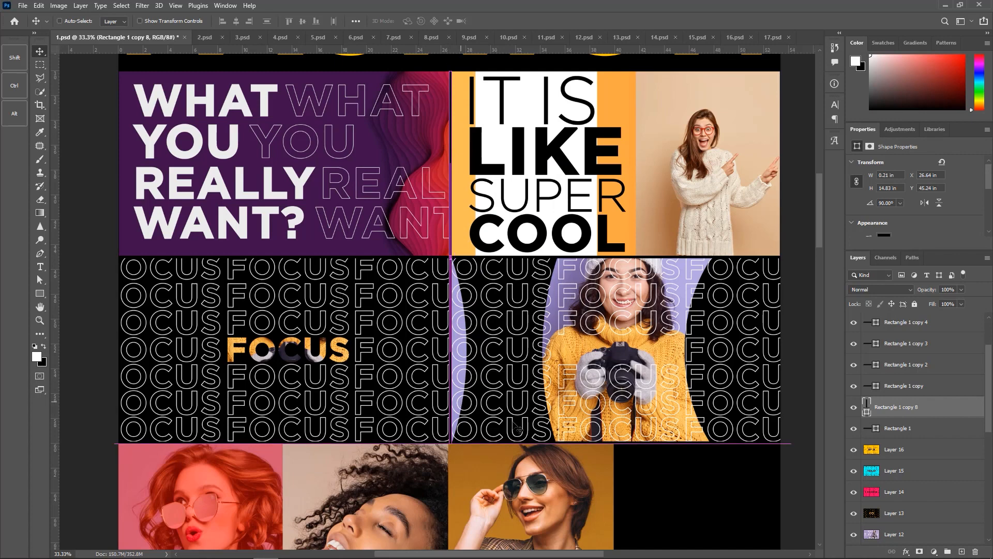
Step: Place 10 in high copies of the vertical strip on the SMILE–JOY and JOY–READY seams at X 17.71 in and X 35.33 in
drag(481, 448, 363, 376)
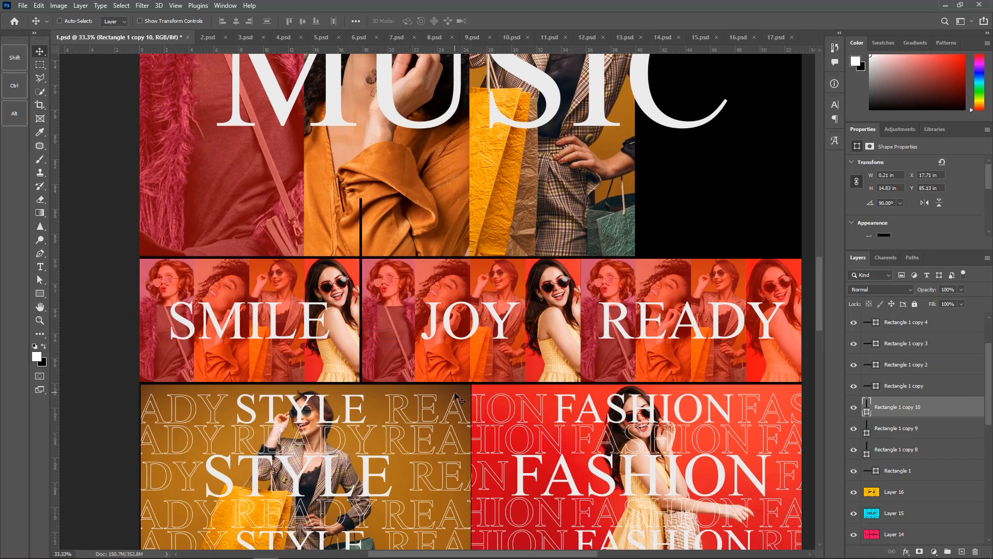
key(a)
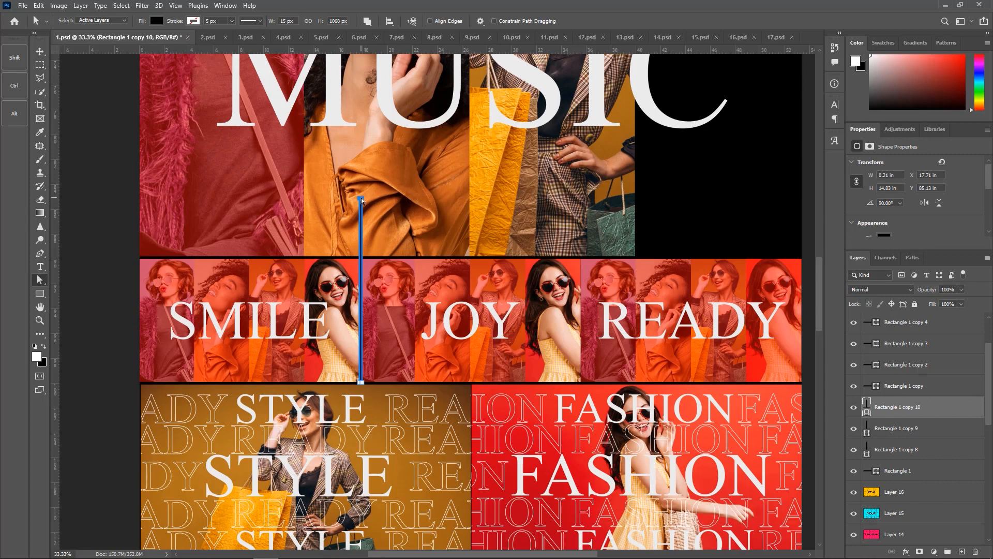
drag(362, 198, 362, 258)
click(42, 53)
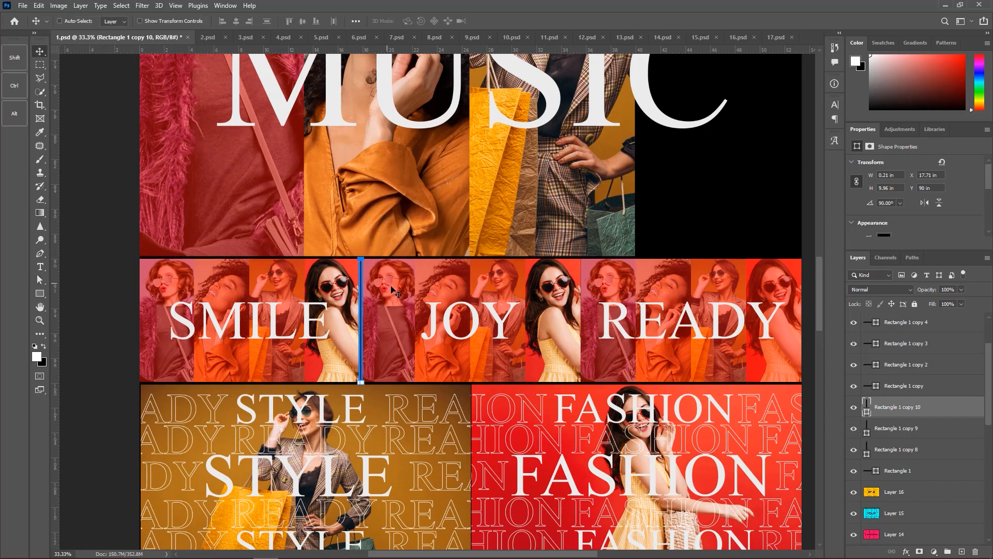
key(a)
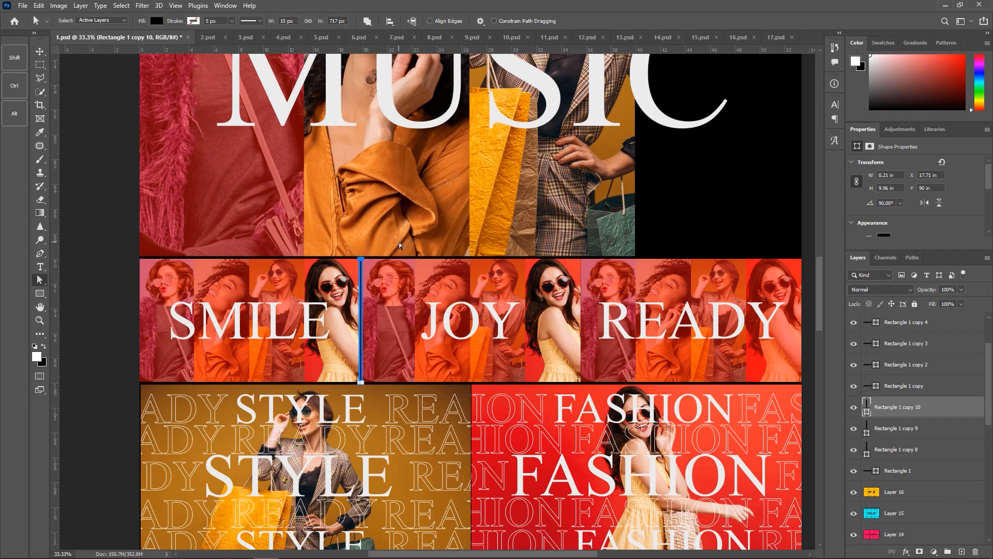
key(v)
drag(361, 323, 580, 321)
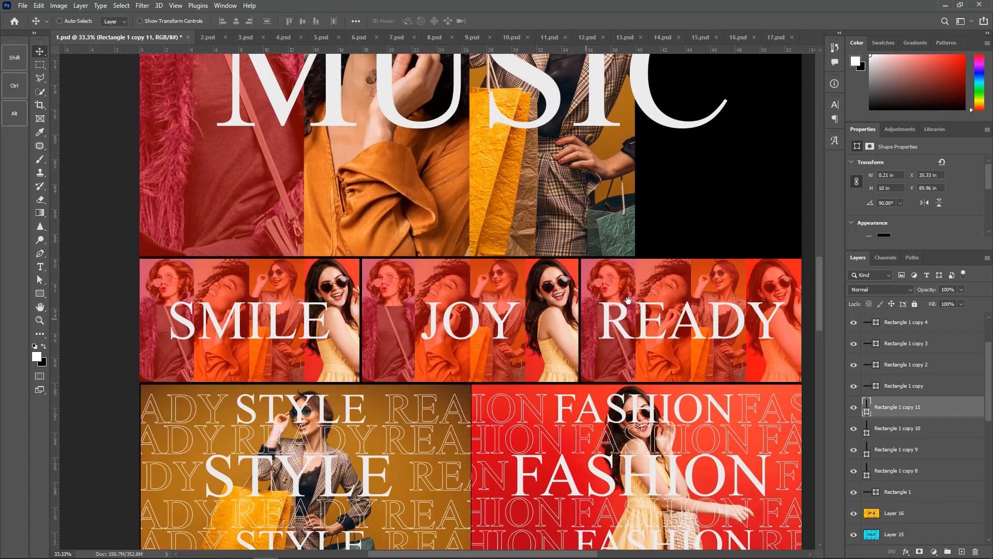
Step: Duplicate the vertical strip onto the STYLE–FASHION seam at X 26.67 in and extend it upward to 14.94 in high
drag(651, 252, 525, 135)
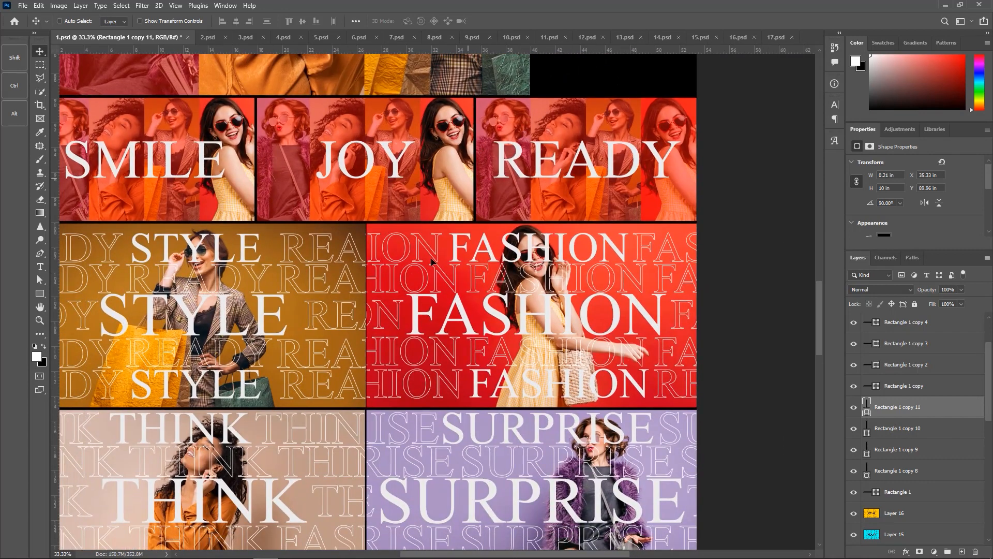
drag(432, 261, 458, 347)
key(a)
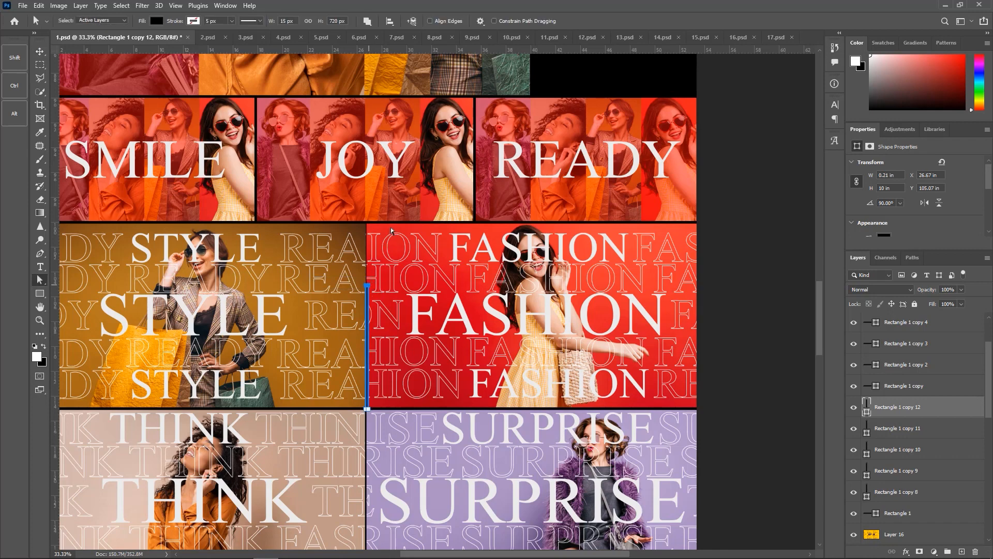
drag(367, 285, 367, 221)
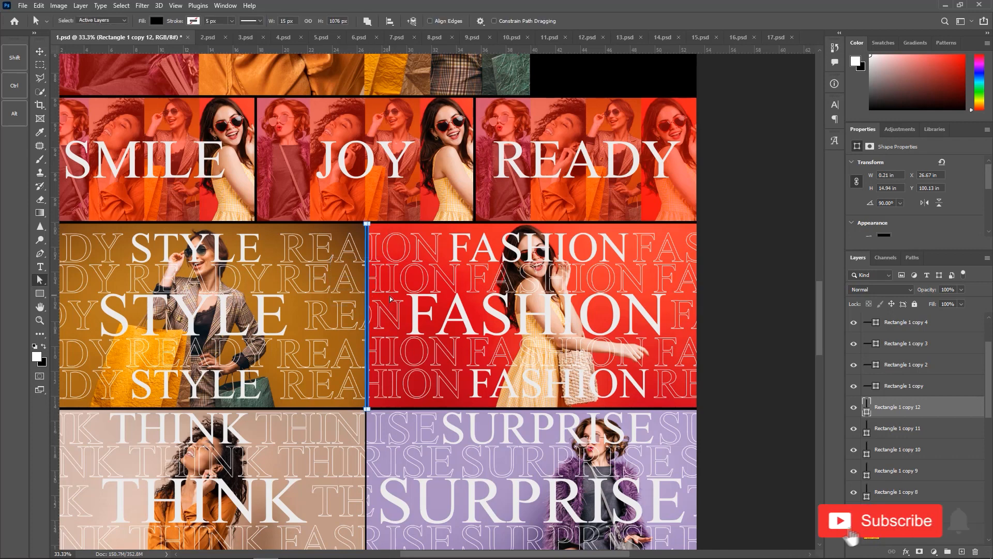
Step: Duplicate the extended vertical strip onto the THINK–SURPRISE seam at Y 115.08 in and the GO–CHOOSE seam at Y 130.1 in
key(v)
drag(383, 302, 536, 299)
key(a)
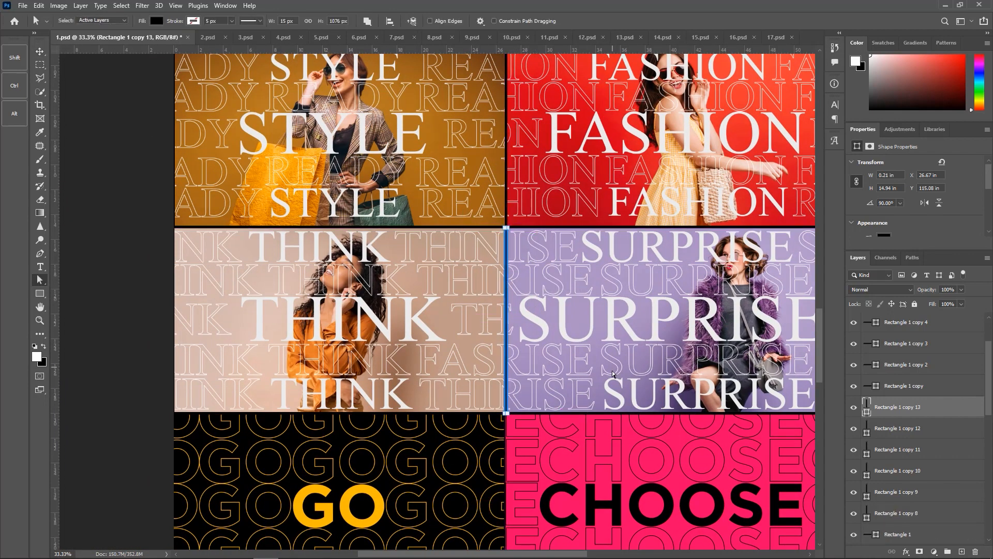
key(v)
drag(532, 419, 536, 323)
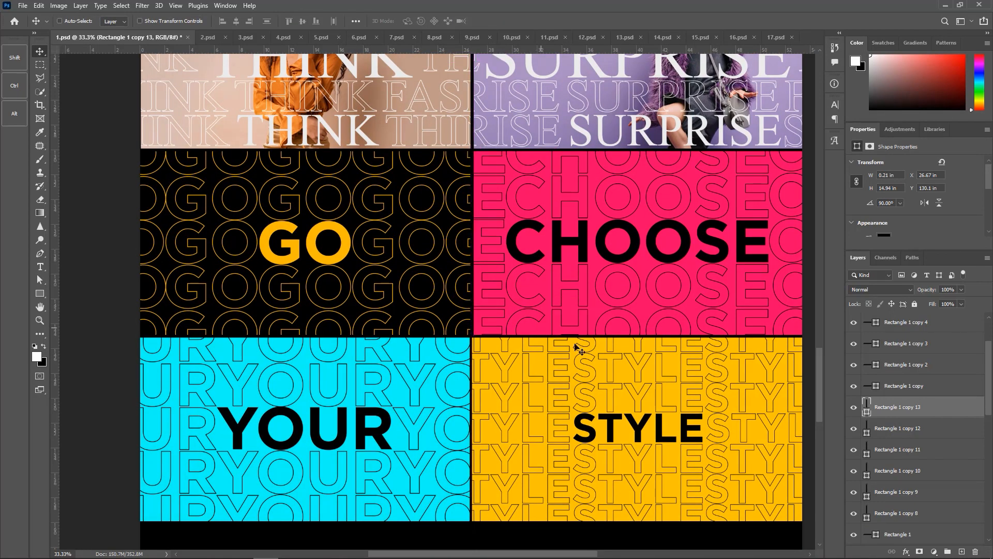
Step: Duplicate the vertical strip onto the YOUR–STYLE seam at Y 145.04 in and nudge the YOUR artwork right to X 0.08 in
drag(537, 363, 528, 192)
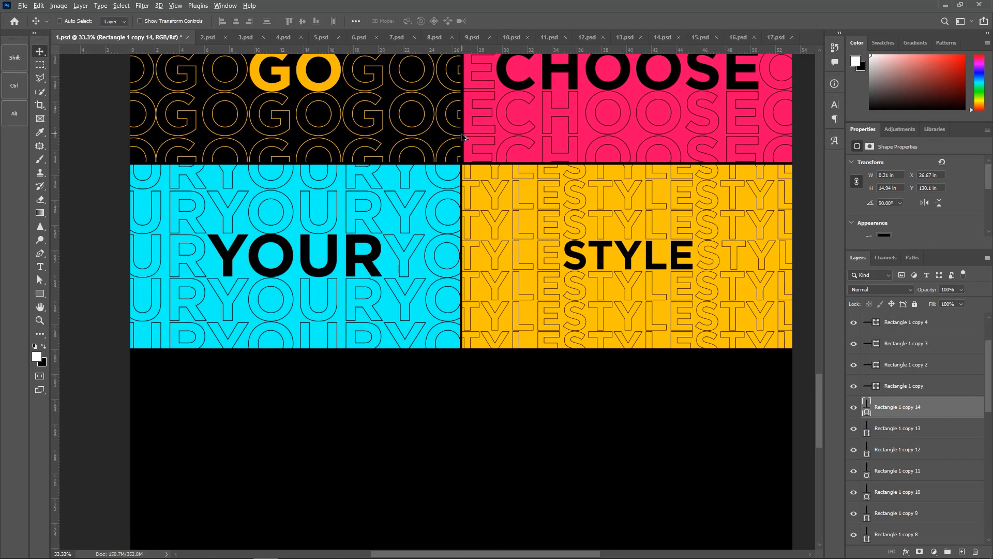
drag(464, 138, 518, 320)
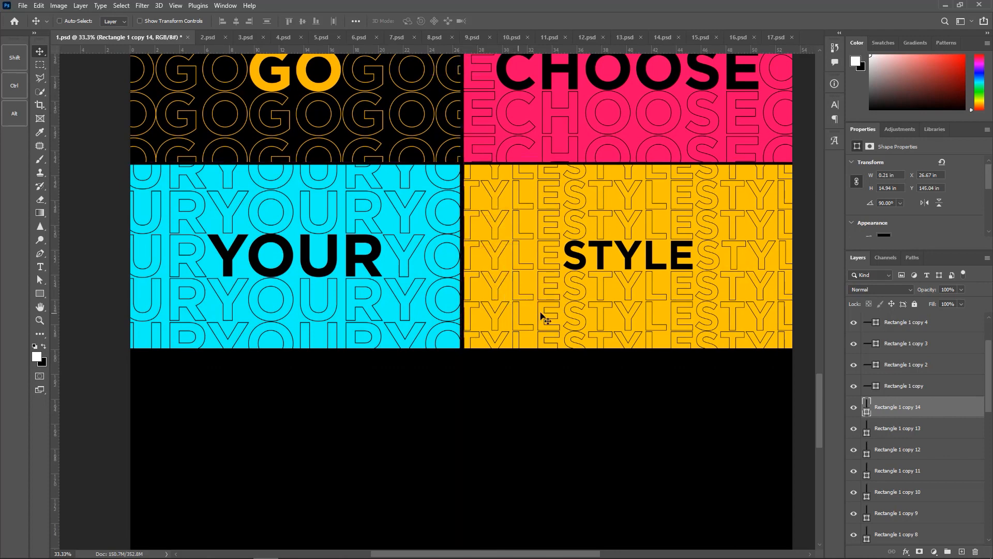
right_click(506, 305)
right_click(408, 270)
click(448, 284)
key(Right)
key(Right)
key(Right)
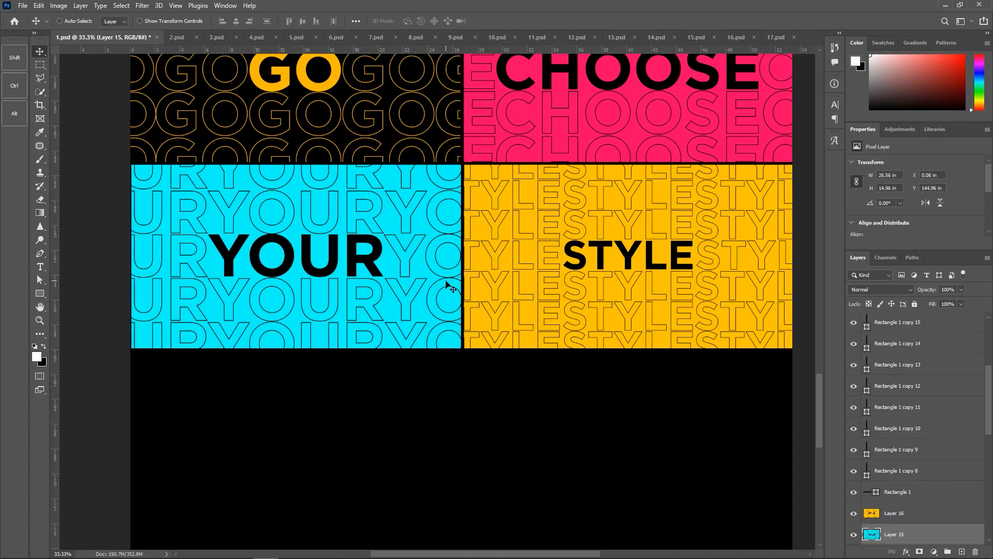
Step: Review the whole stacked layout and check the seams around the WHAT YOU REALLY WANT and FOCUS rows up close
key(z)
right_click(484, 238)
click(512, 243)
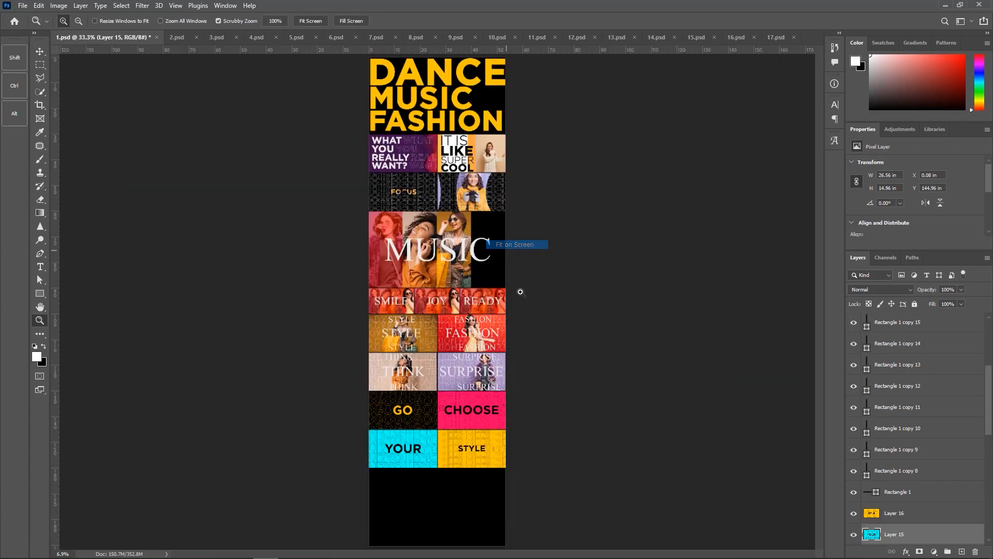
click(434, 214)
click(442, 282)
click(431, 261)
click(432, 258)
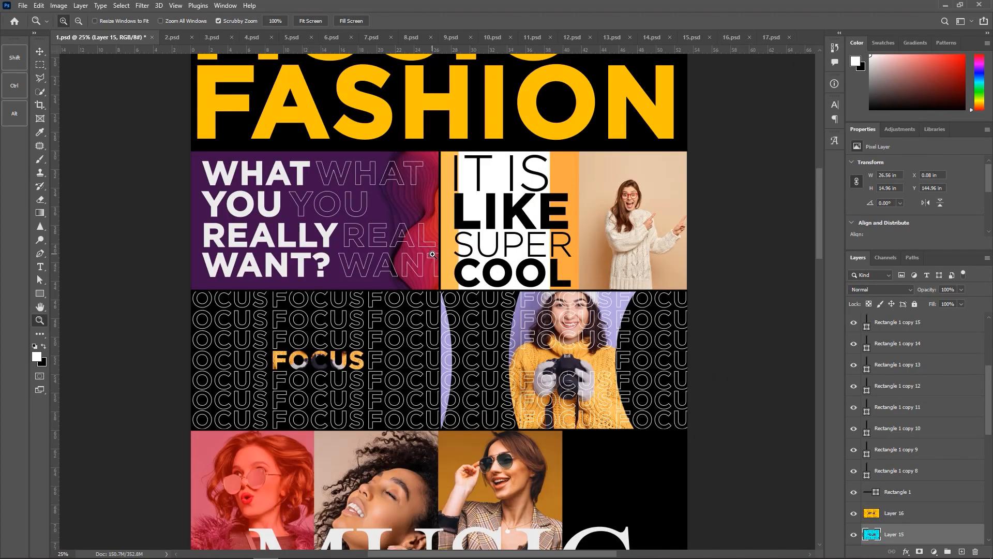
click(431, 257)
alt+click(510, 252)
Step: Start a text layer in the black area below the YOUR–STYLE row and switch the keyboard language to English (United States)
key(v)
drag(819, 228, 840, 446)
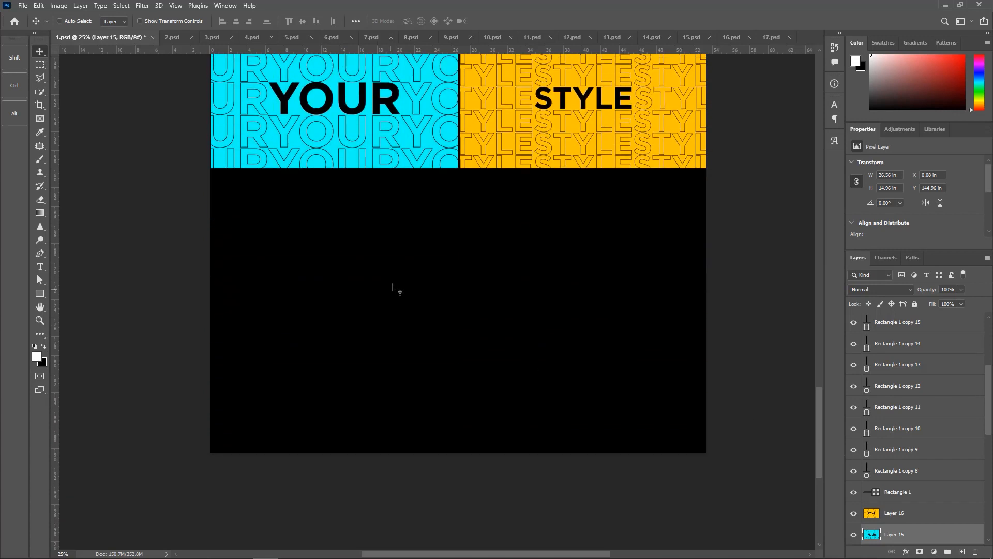
mouse_move(405, 205)
mouse_down()
mouse_move(409, 236)
mouse_move(408, 213)
mouse_up()
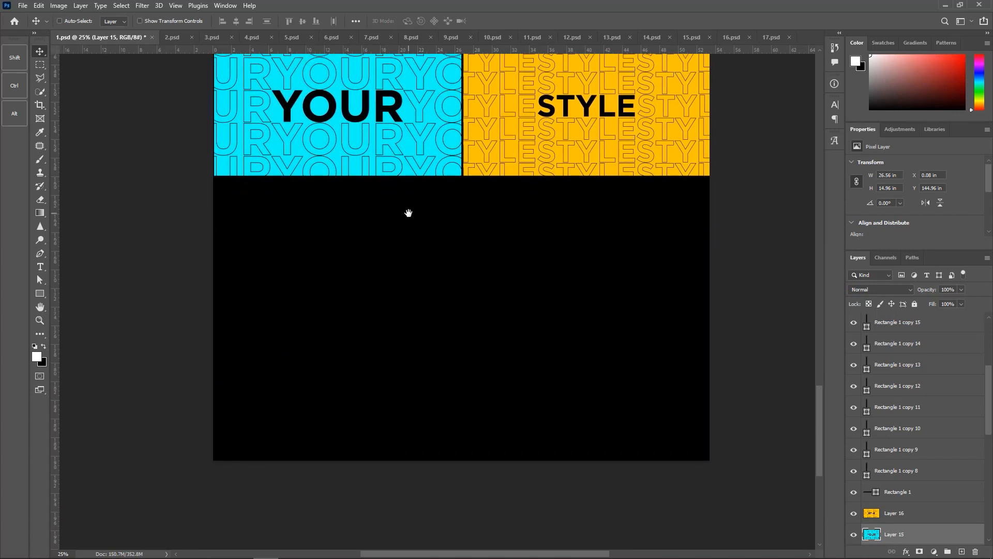
key(t)
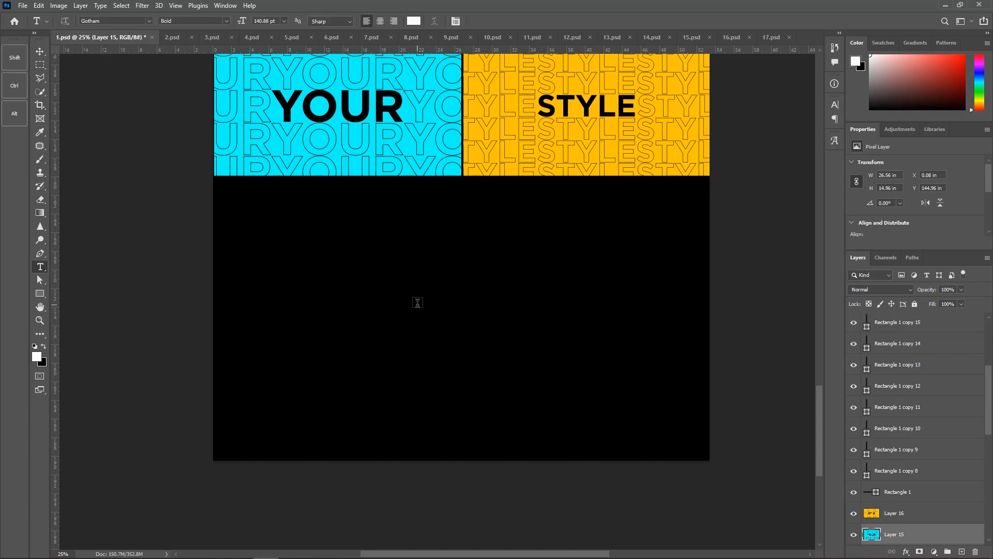
click(417, 304)
text(مه)
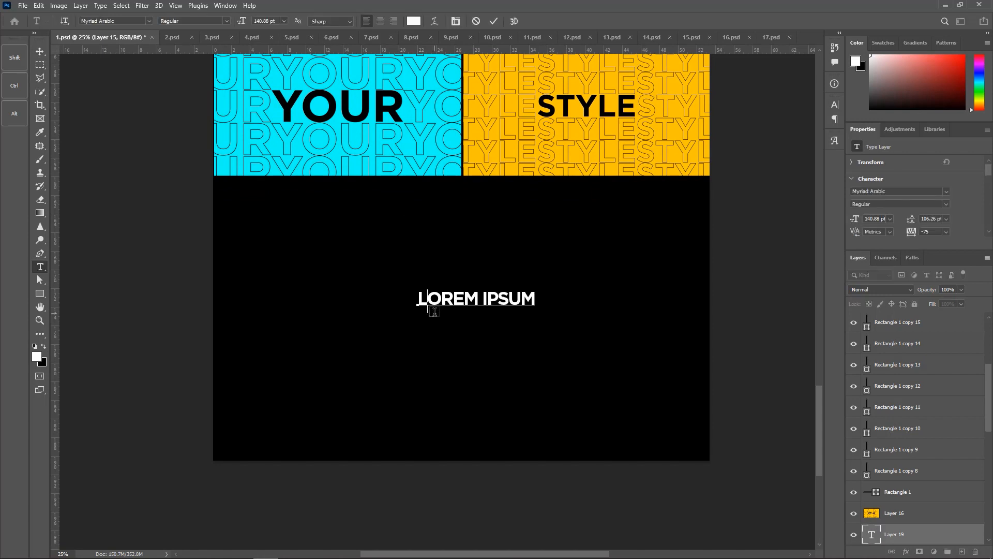
key(ctrl+a)
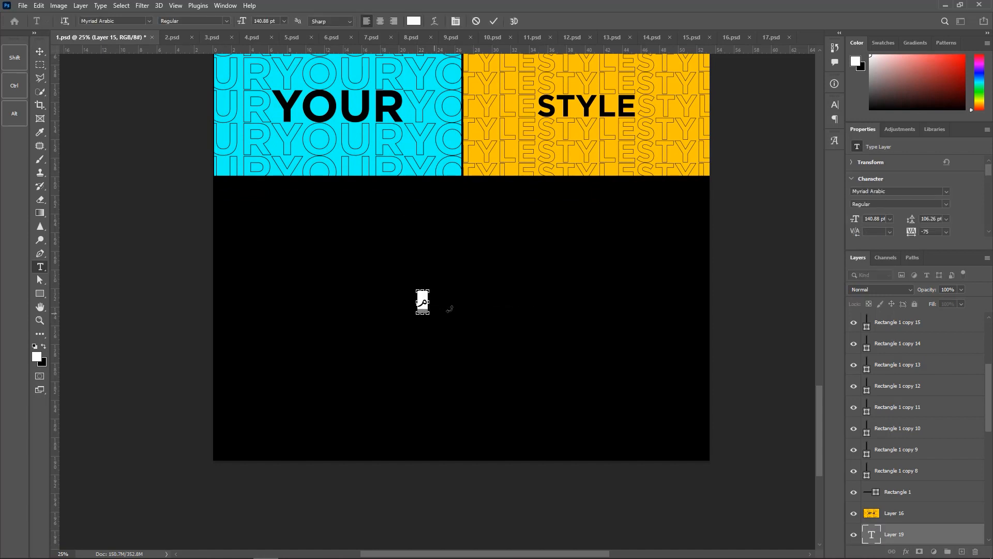
click(923, 548)
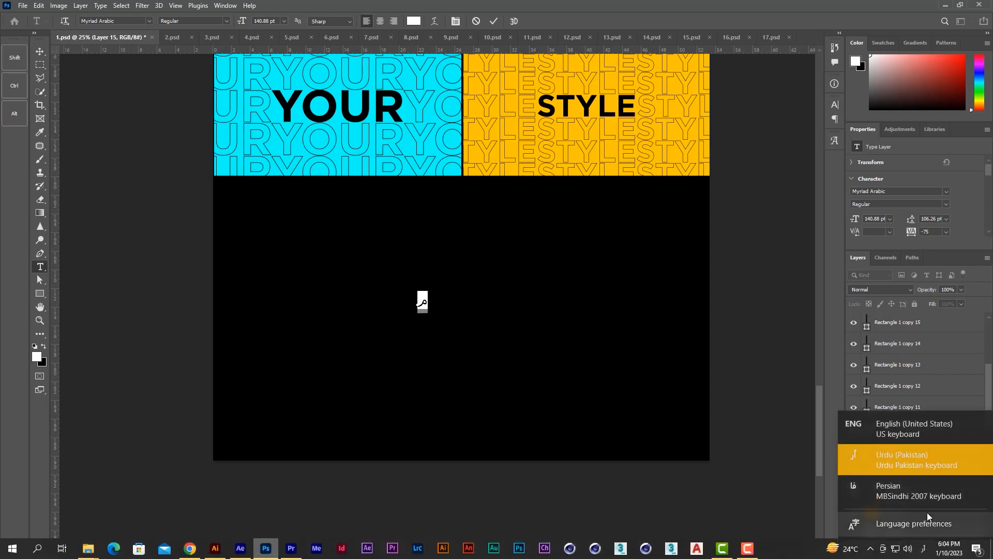
click(904, 428)
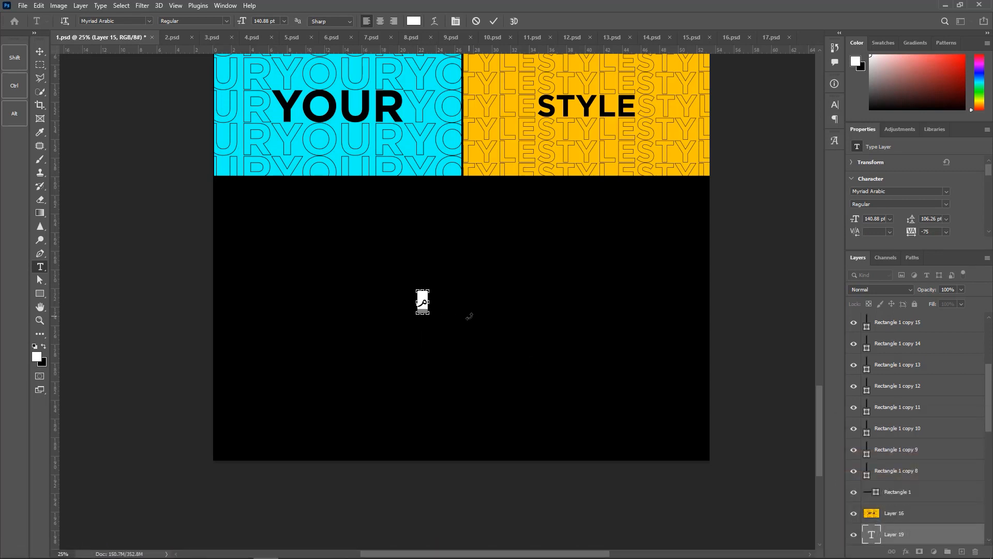
Step: Enter MOTION ARRAY as the text of the new layer and commit it
key(Right)
text(MOTION)
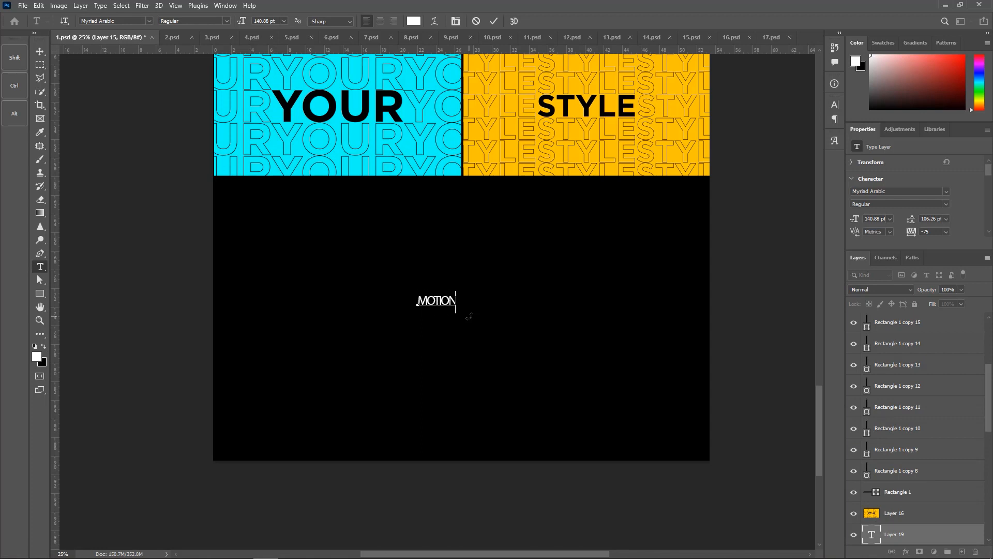
text( ARRAY)
key(ctrl+Return)
key(v)
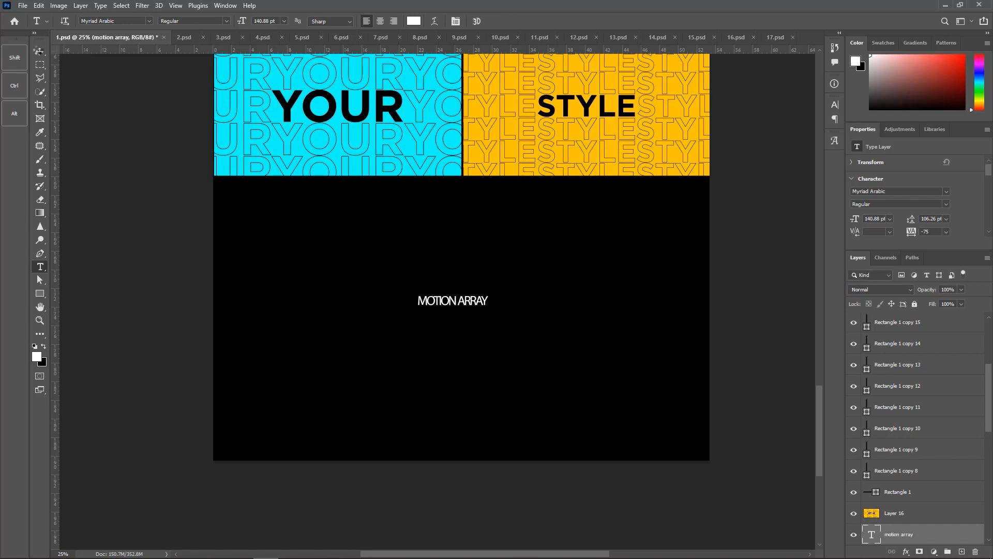
Step: Scale the MOTION ARRAY text up about its centre to about 281.5%
key(ctrl+t)
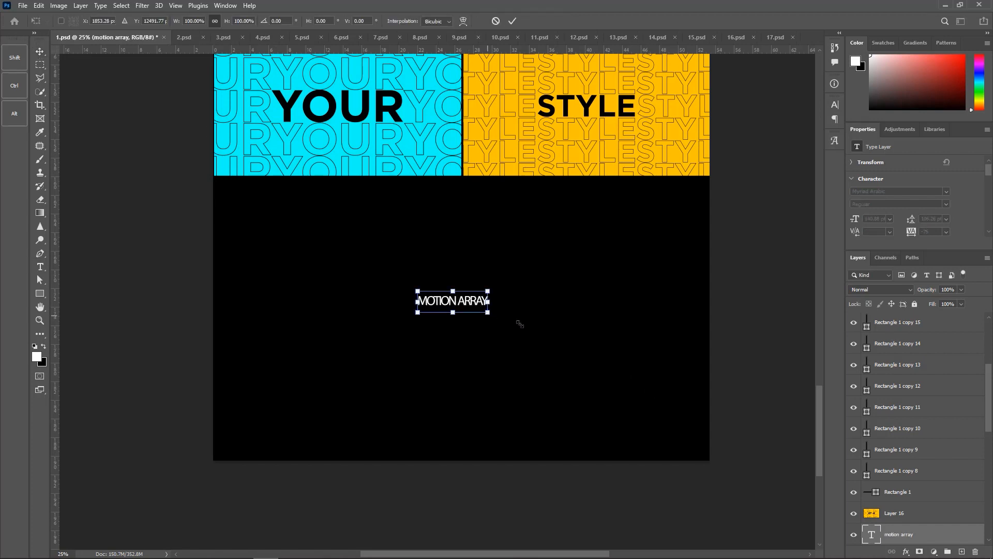
drag(520, 324, 553, 330)
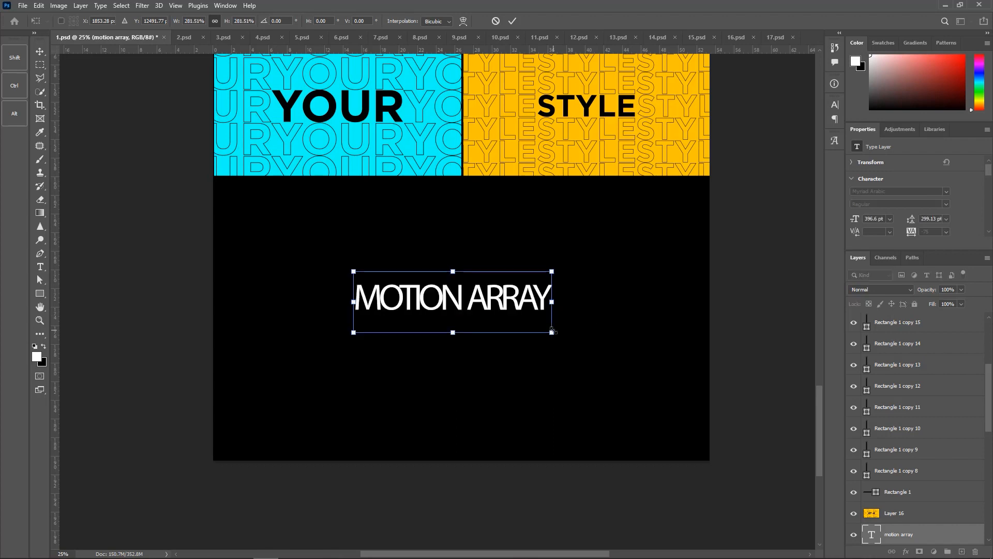
key(Return)
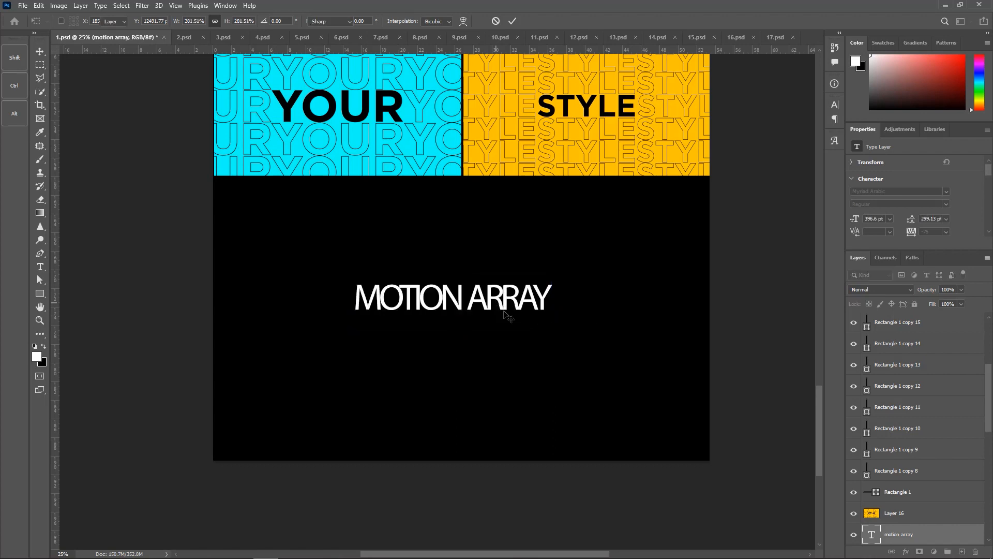
Step: Set the whole MOTION ARRAY text in Gotham Bold
click(505, 310)
key(ctrl+a)
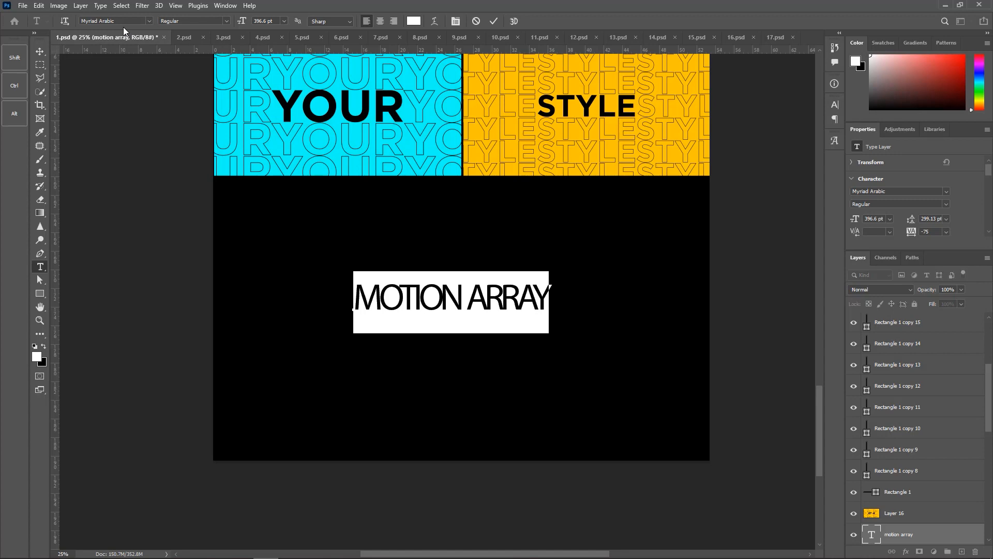
click(124, 24)
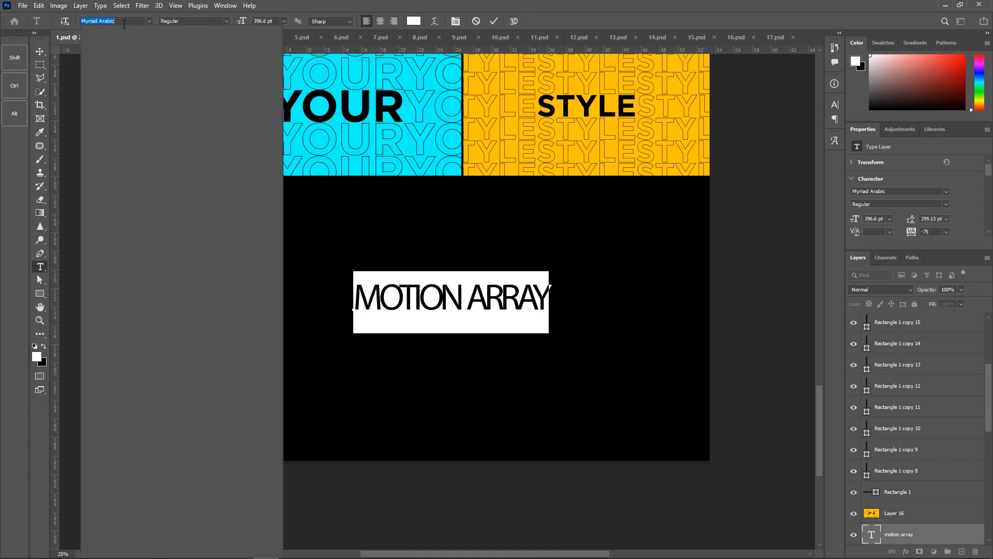
text(gotham)
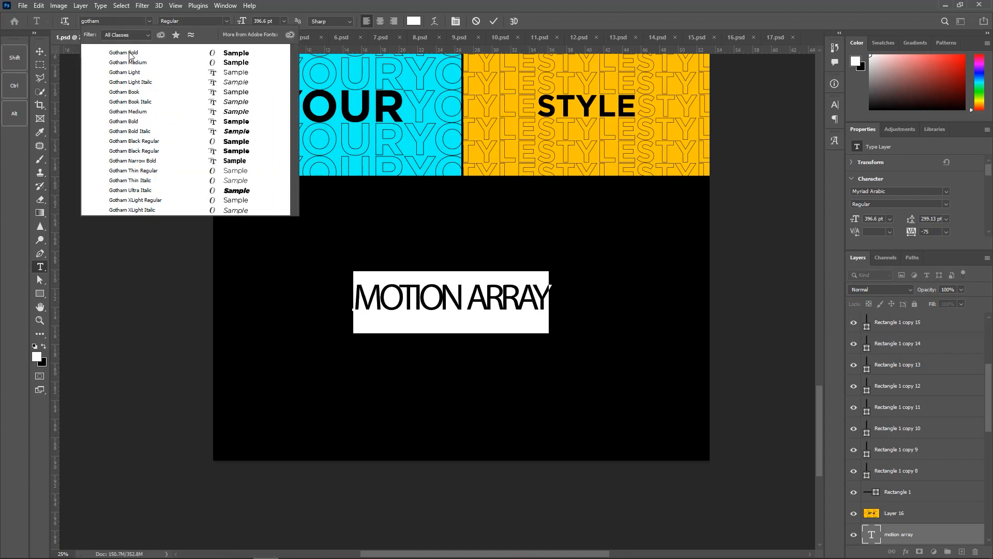
click(129, 54)
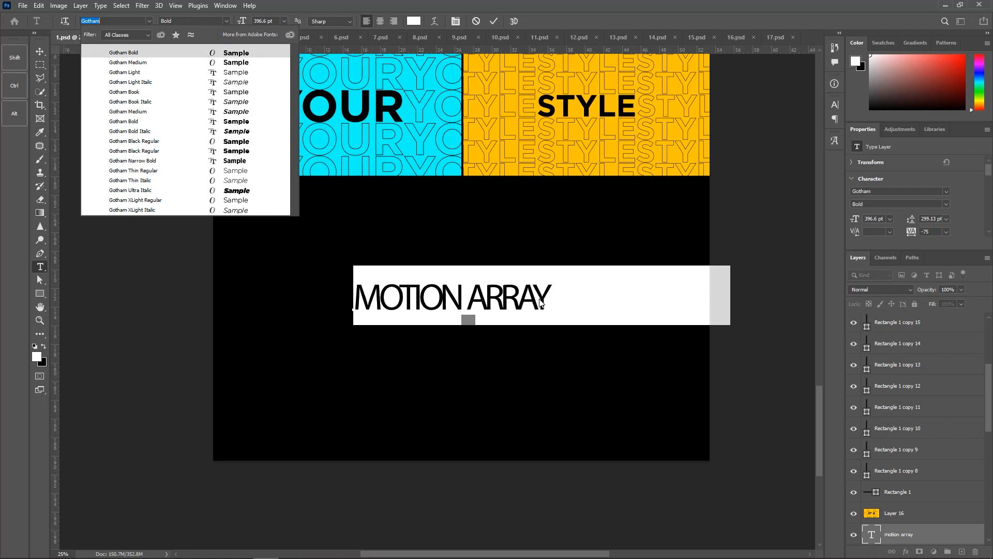
key(Return)
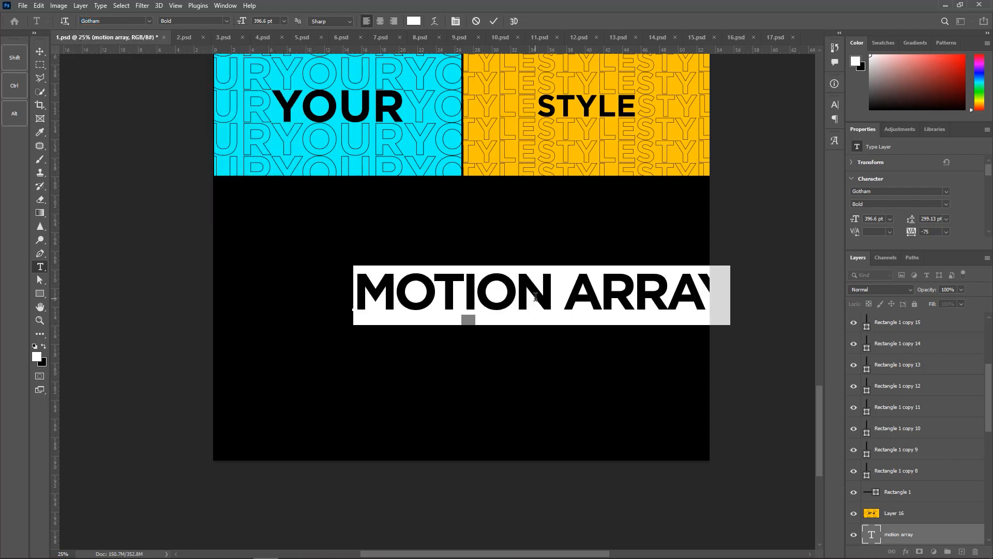
Step: Move the MOTION ARRAY text back inside the black area and scale it down to about 77.9%
click(40, 51)
drag(586, 309, 520, 319)
key(ctrl+t)
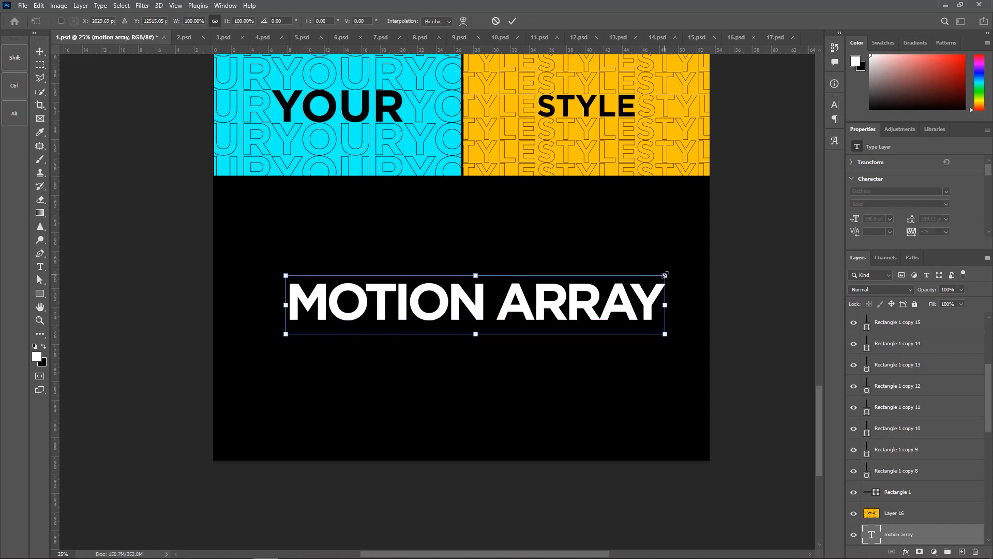
drag(664, 334, 634, 339)
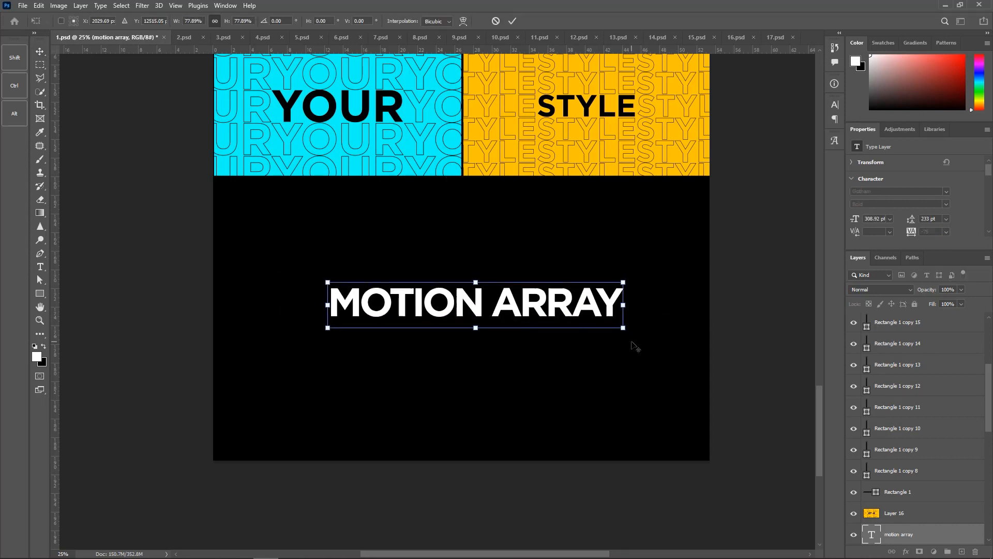
key(Return)
key(ctrl+t)
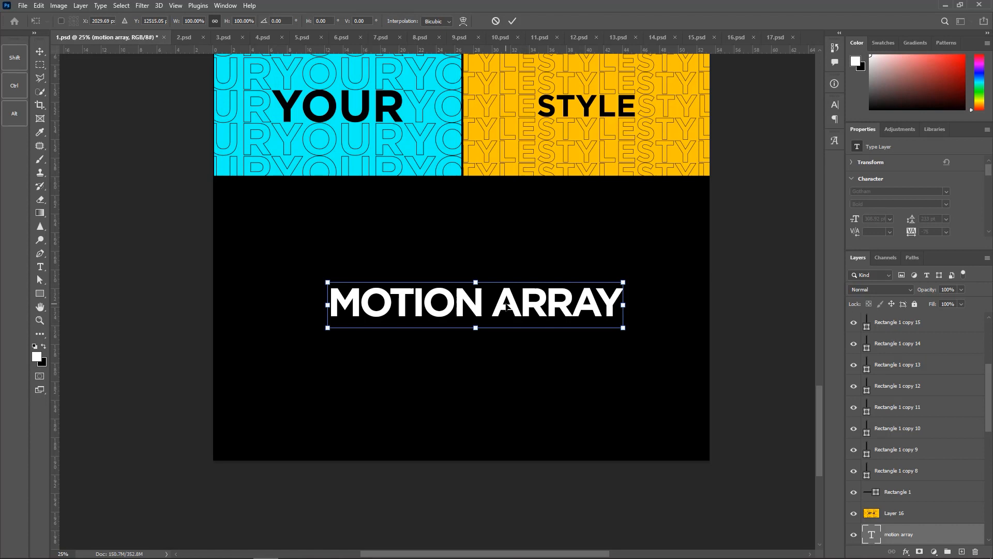
key(Return)
Step: Set only the word ARRAY in Gotham Light
key(t)
drag(494, 301, 630, 299)
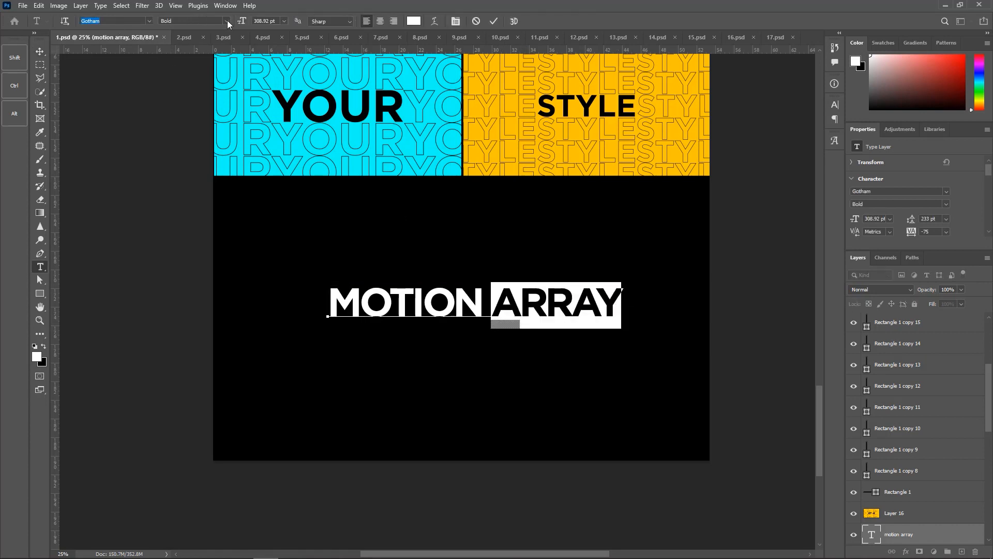
text(gptja)
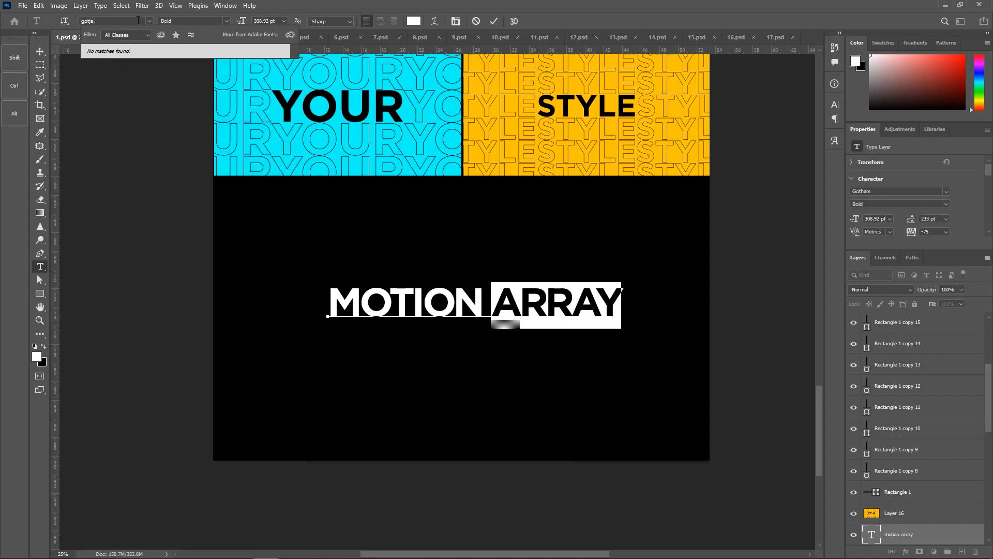
key(BackSpace)
key(BackSpace)
key(BackSpace)
key(BackSpace)
text(otham)
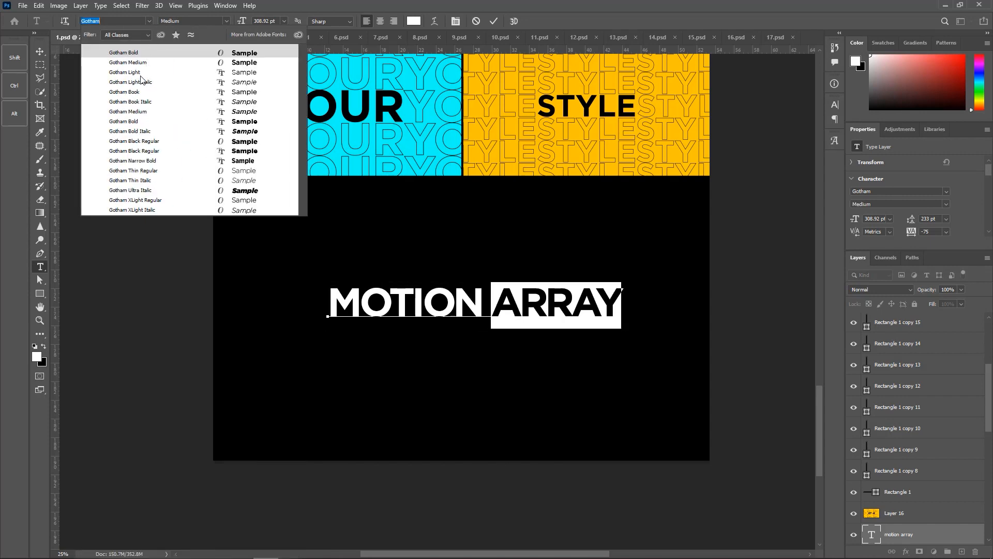
key(Down)
key(Down)
key(Return)
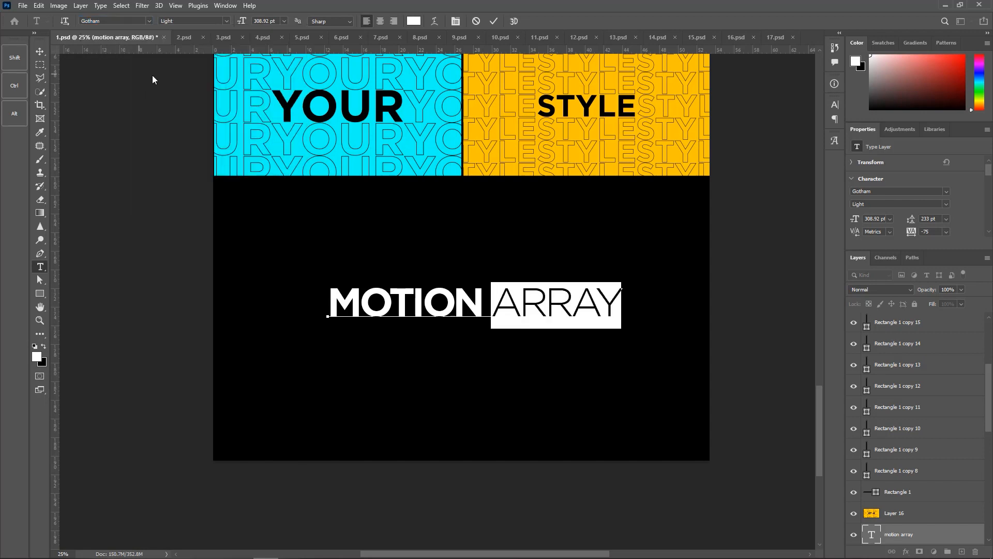
Step: Centre the MOTION ARRAY text horizontally on the page, slightly lower in the black area
click(40, 52)
drag(581, 303, 570, 315)
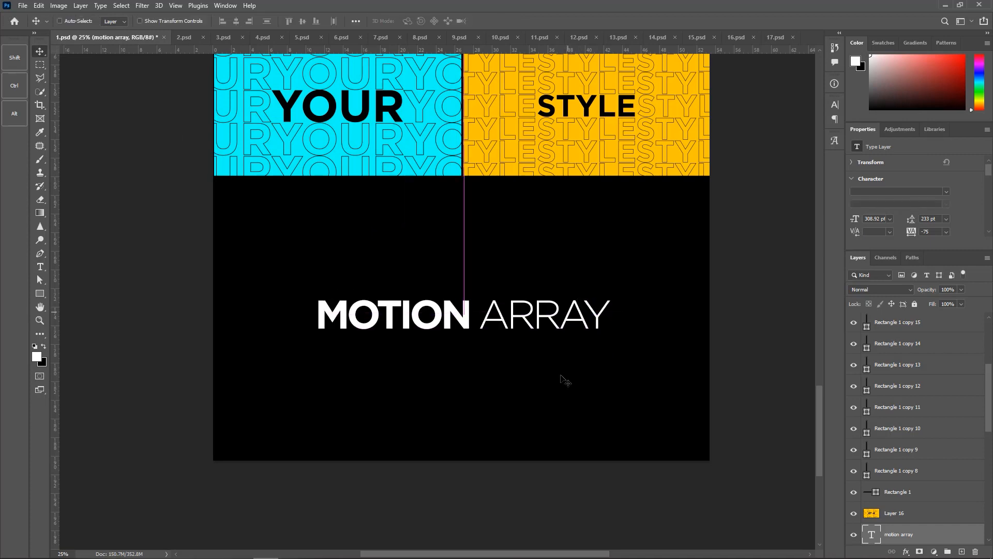
Step: Try to extend only the bottom of the canvas below the MOTION ARRAY area with the Crop tool, and undo it
key(alt+space)
alt+click(465, 364)
alt+click(472, 377)
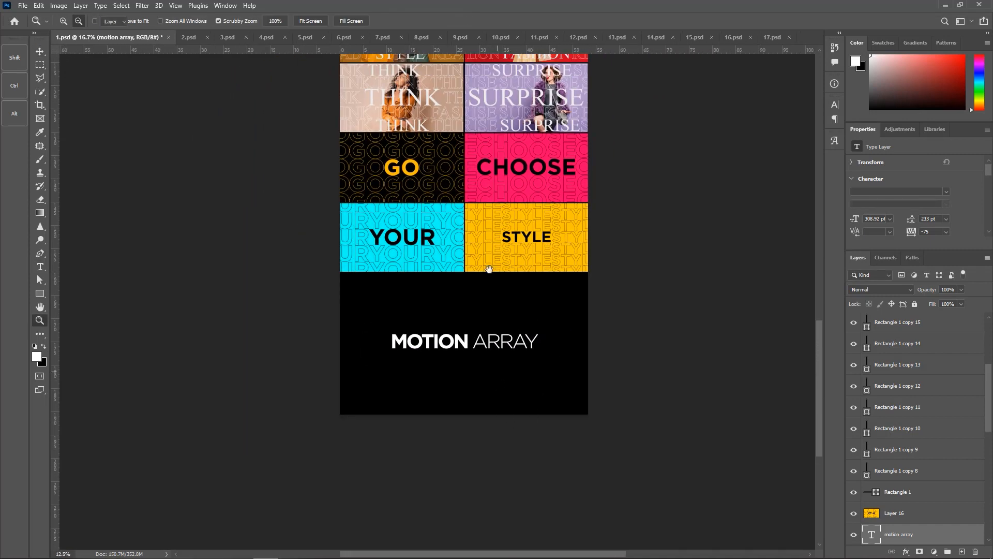
scroll(486, 287, down, 5)
key(c)
drag(466, 229, 472, 294)
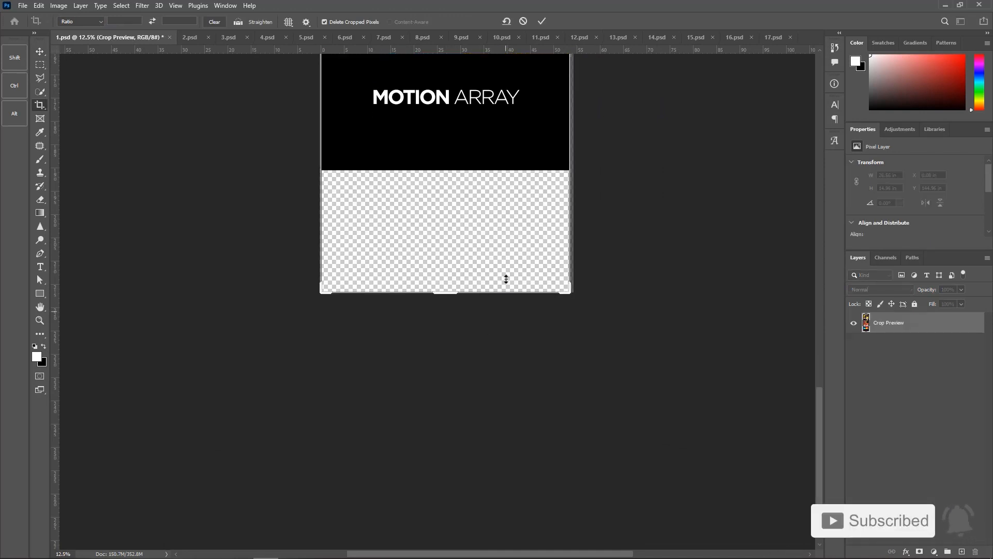
key(Return)
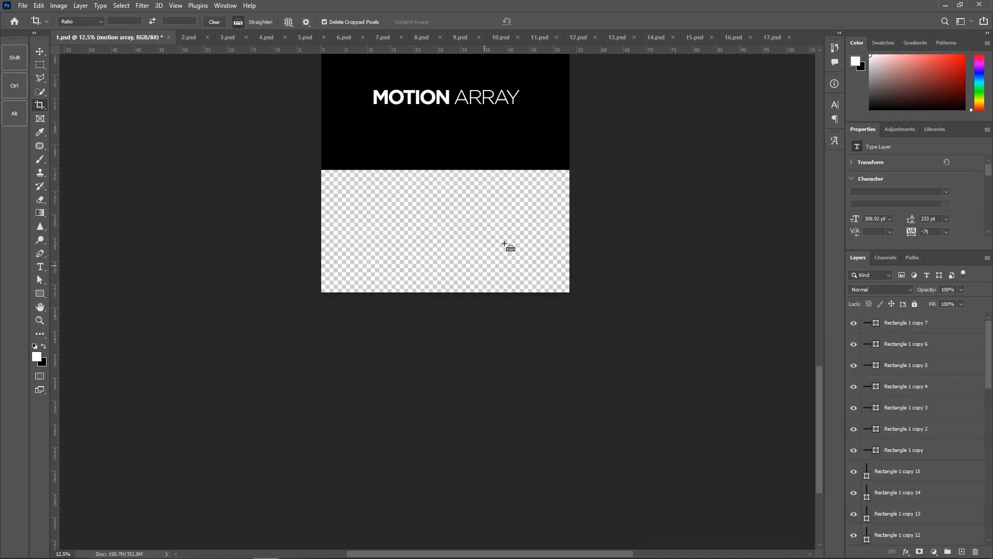
key(ctrl+z)
key(v)
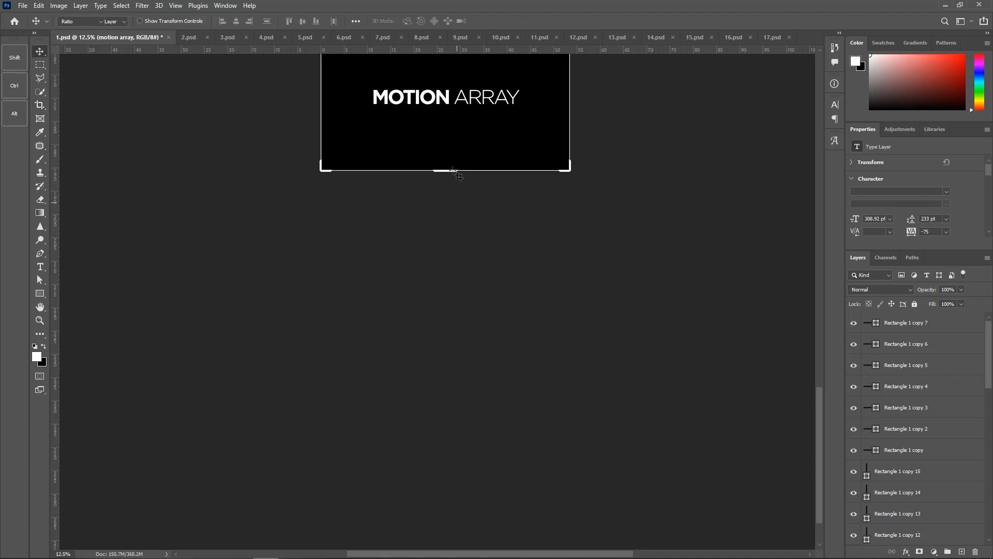
key(c)
drag(453, 170, 452, 198)
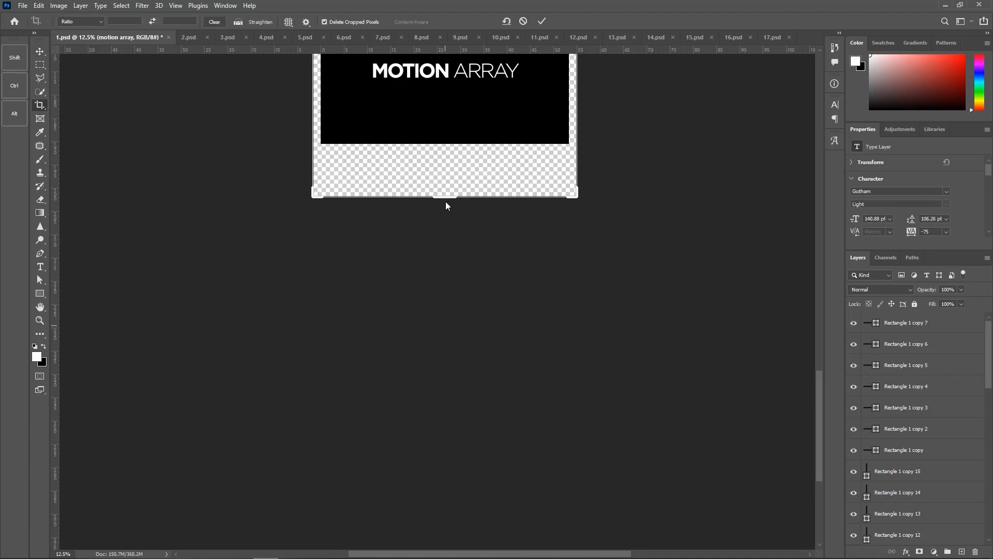
key(Return)
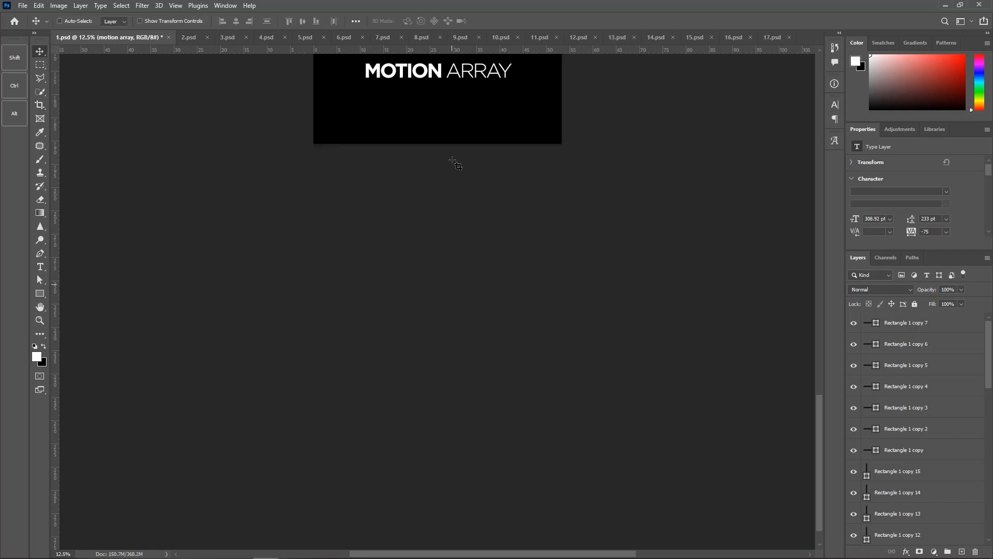
Step: Extend the canvas below the MOTION ARRAY area and stretch the black background layer to 111.32% height to fill the added space
drag(437, 144, 442, 192)
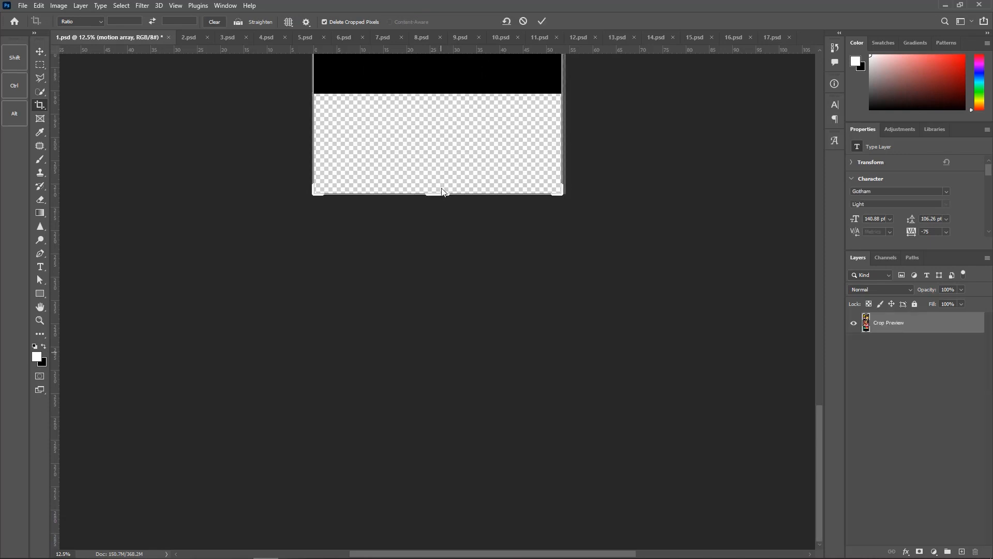
key(Return)
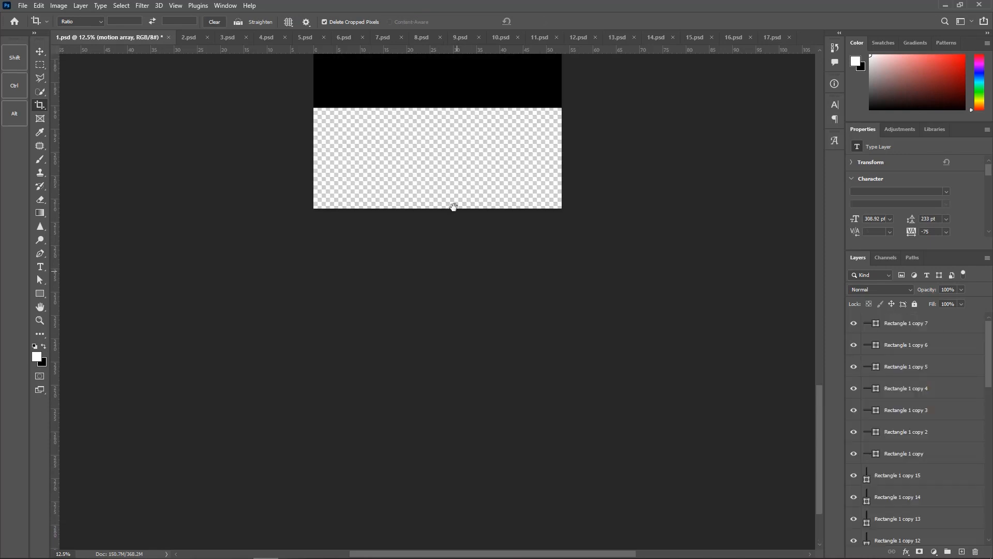
key(v)
right_click(428, 215)
click(442, 221)
key(ctrl+t)
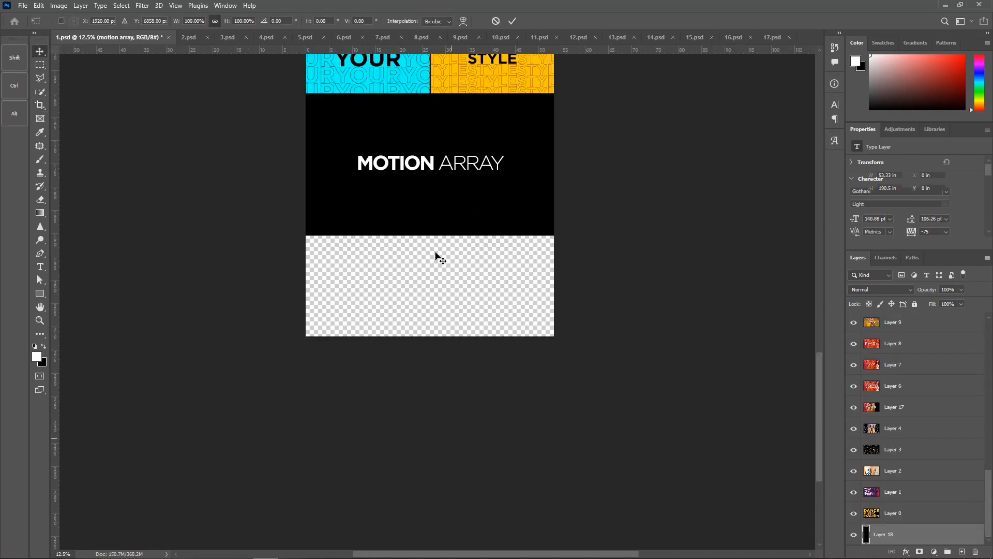
drag(428, 235, 440, 336)
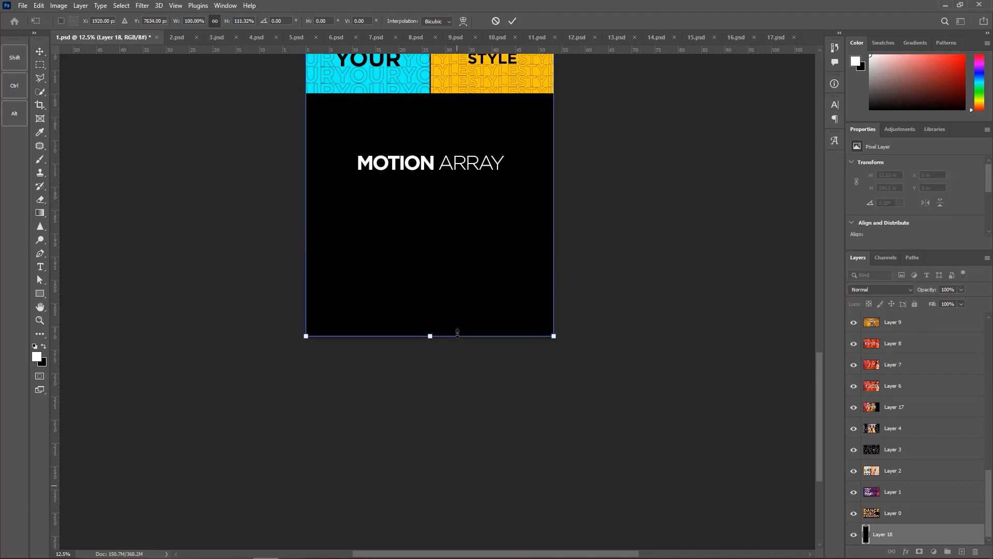
drag(460, 184, 464, 248)
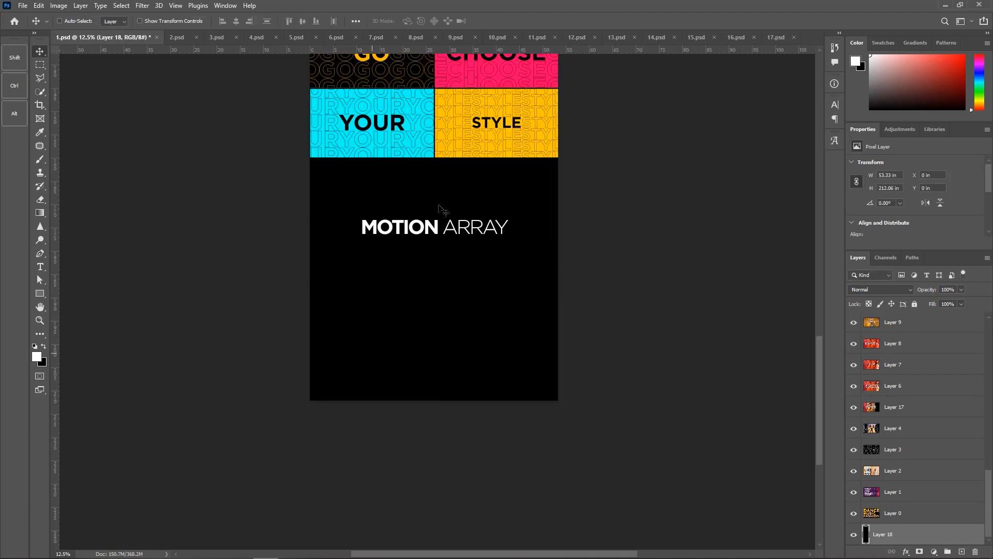
Step: Open the videos 1.mp4, 2.mp4 and 3.mp4 from the Colorful Typygraphy promo folder
key(ctrl)
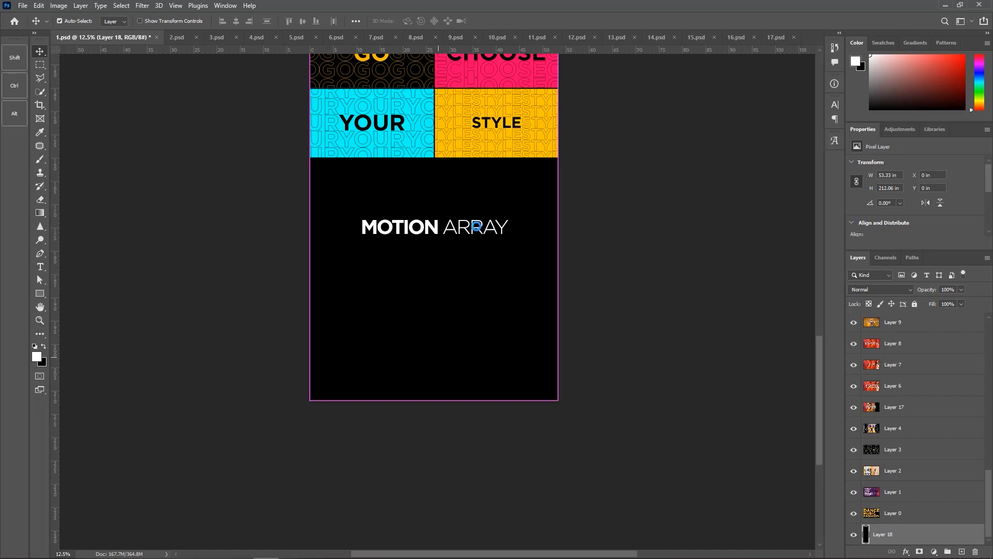
key(ctrl+o)
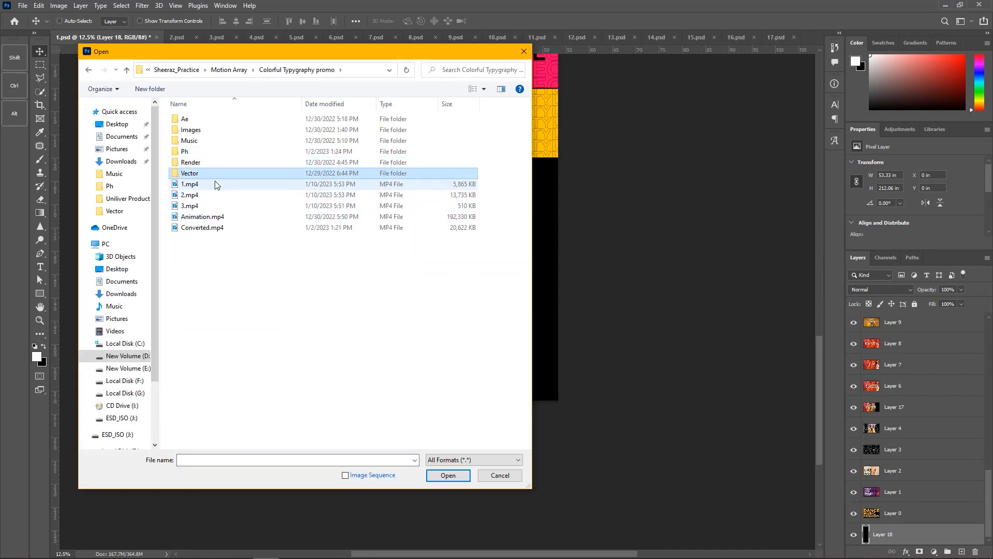
click(216, 184)
ctrl+click(213, 194)
ctrl+click(212, 205)
key(Return)
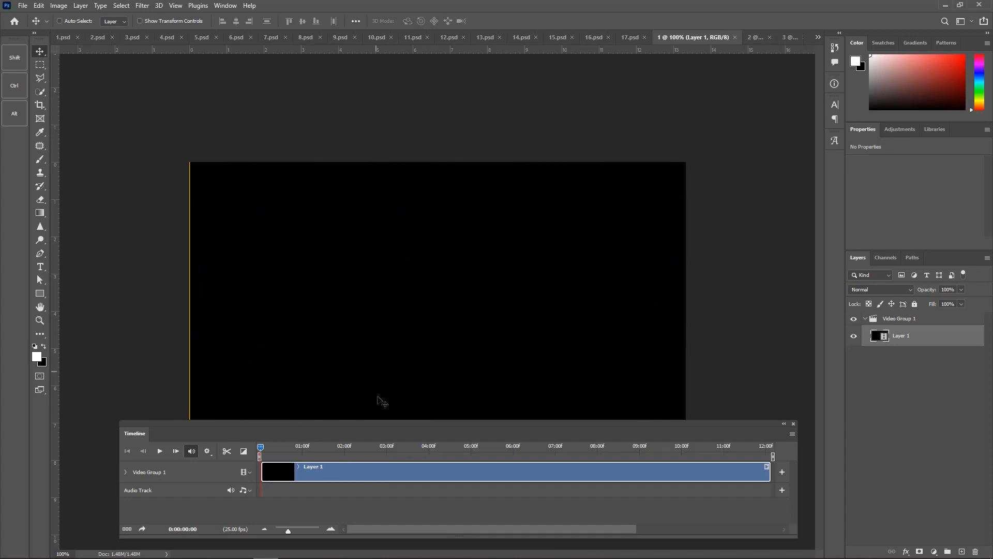
Step: Scrub video 1 to about 0:00:04:07 and copy its layer into 1.psd
drag(263, 447, 440, 463)
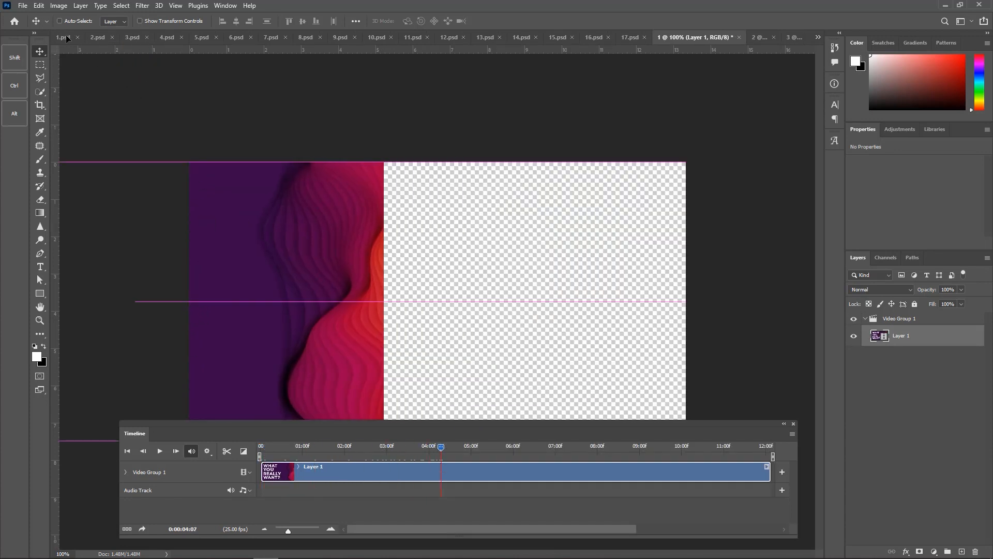
click(66, 37)
drag(378, 309, 390, 317)
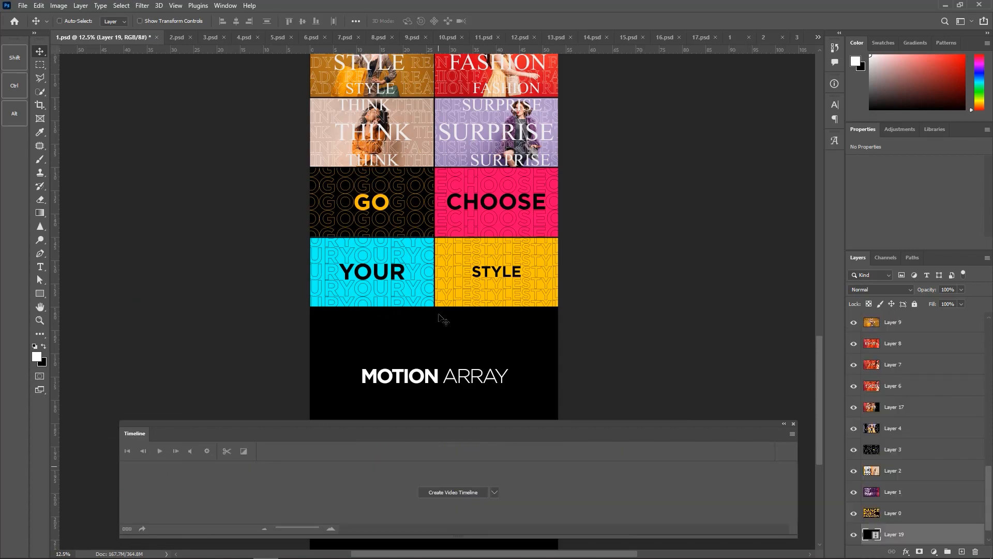
drag(439, 135, 438, 189)
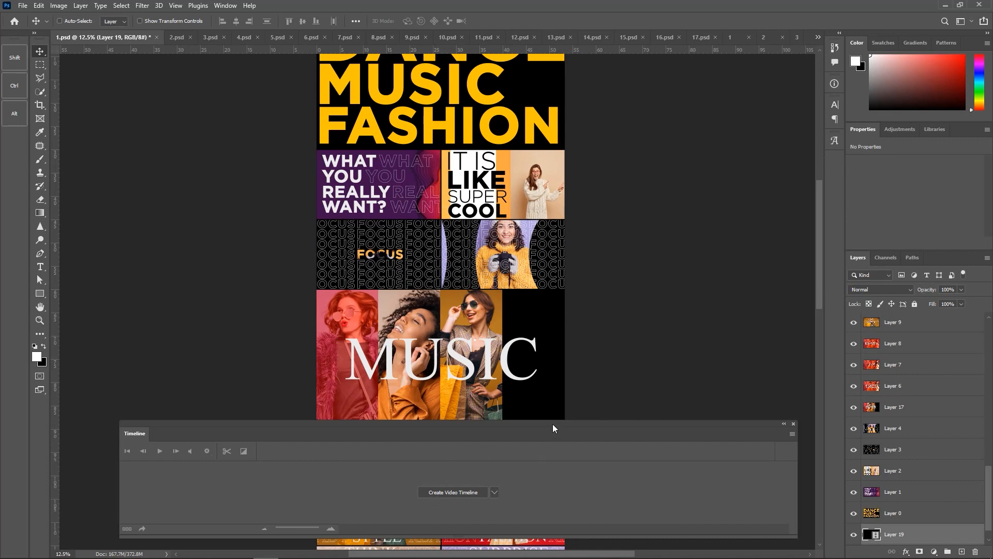
Step: Create a video timeline for 1.psd and set its playhead to 0:00:01:23
drag(552, 424, 667, 289)
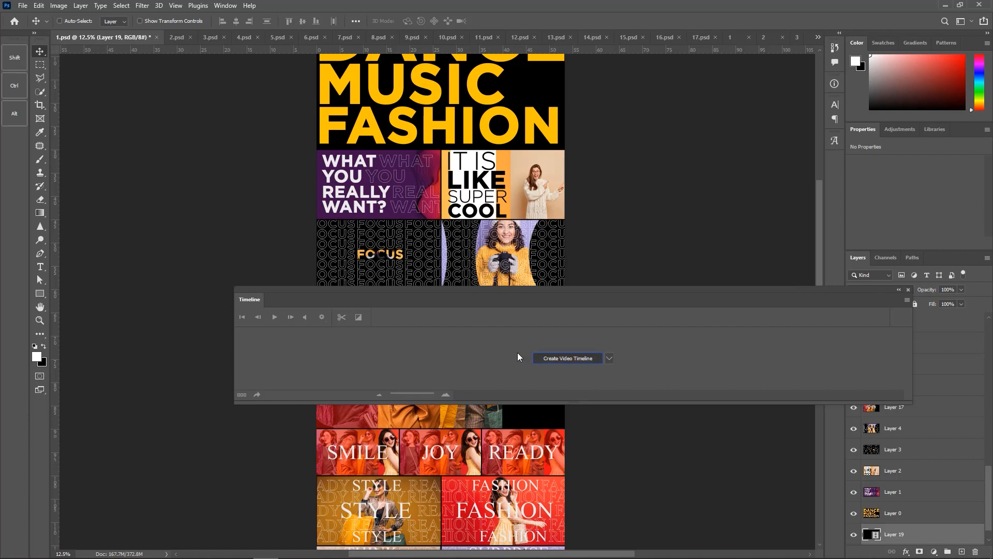
click(448, 319)
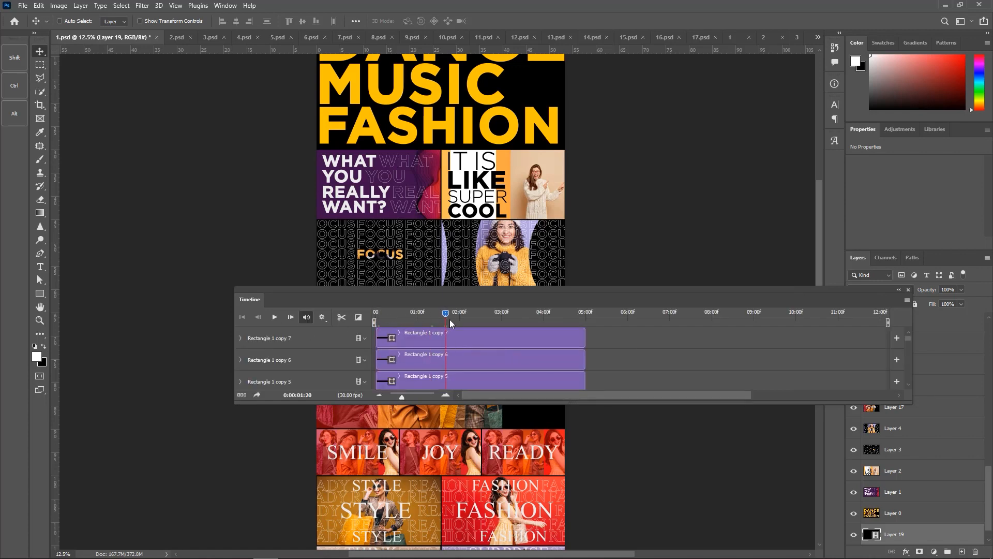
drag(455, 486, 452, 227)
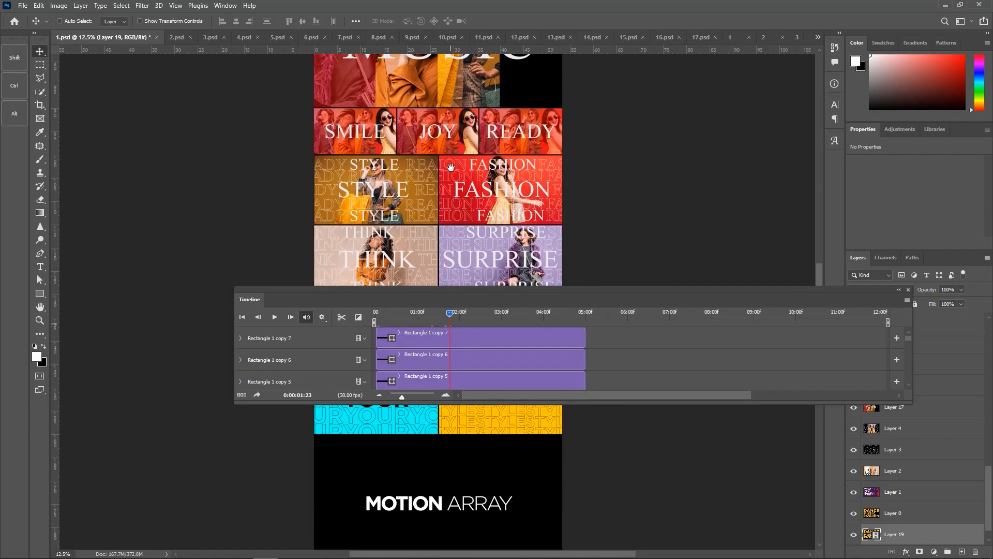
drag(453, 104, 455, 383)
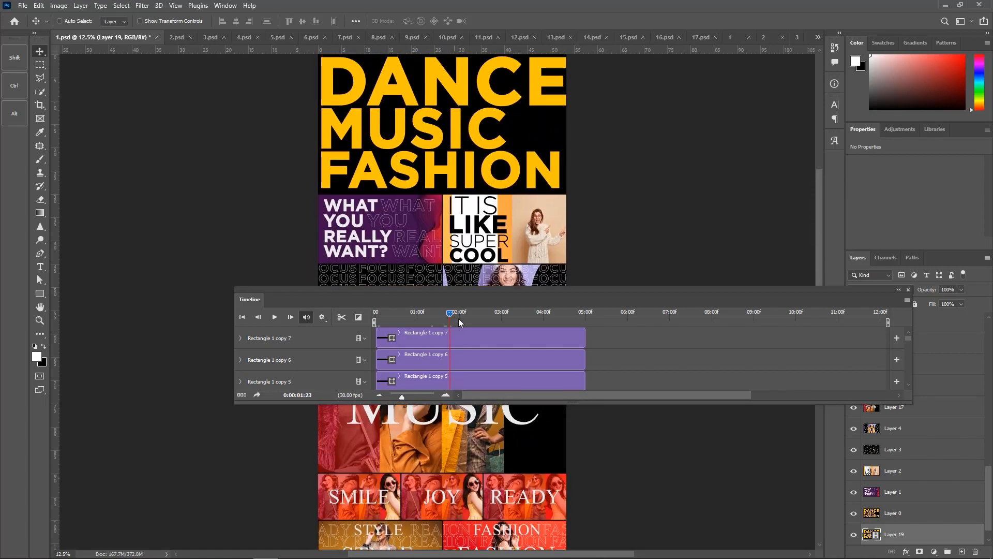
drag(468, 244, 435, 156)
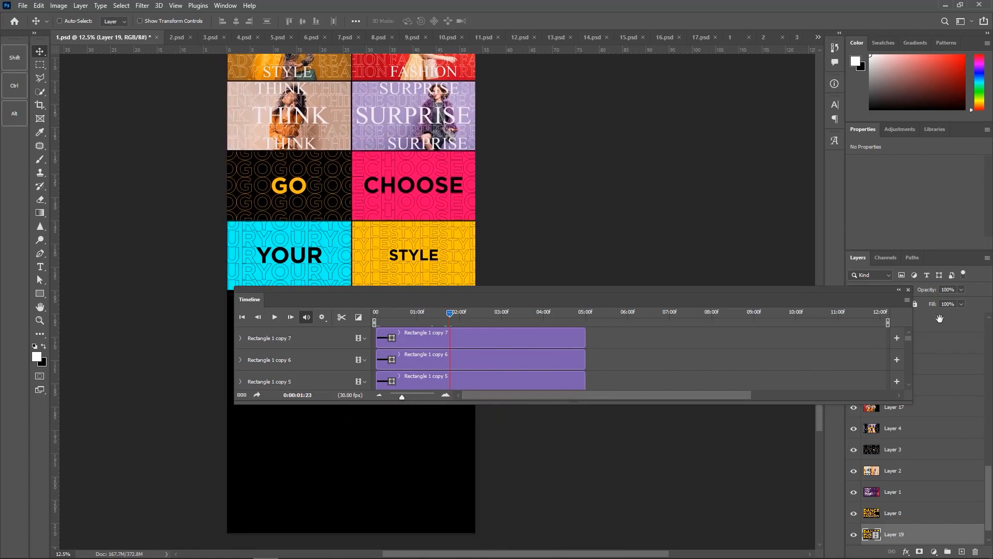
Step: Close the timeline and bring the pasted video layer to the front of the layer stack
click(908, 291)
key(ctrl+shift+bracketright)
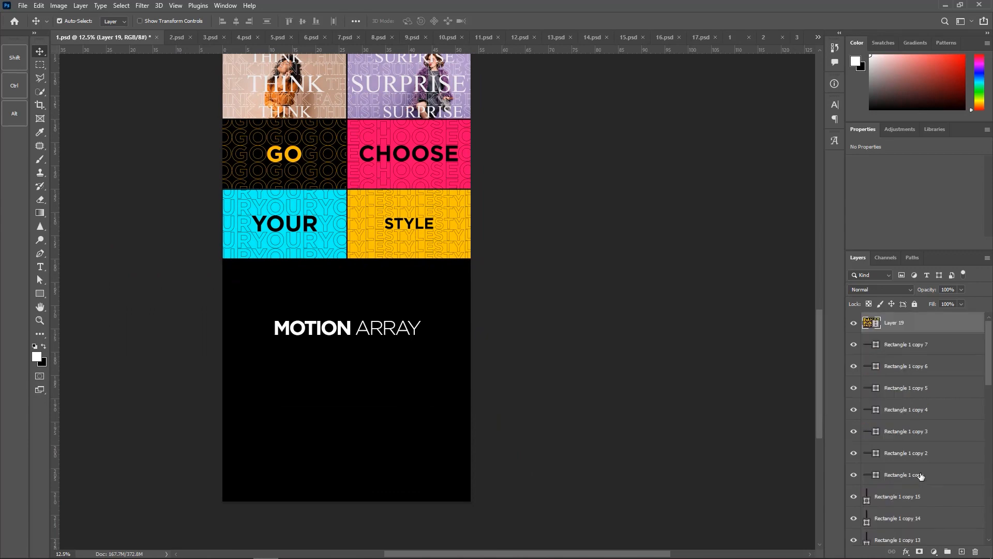
scroll(448, 428, up, 10)
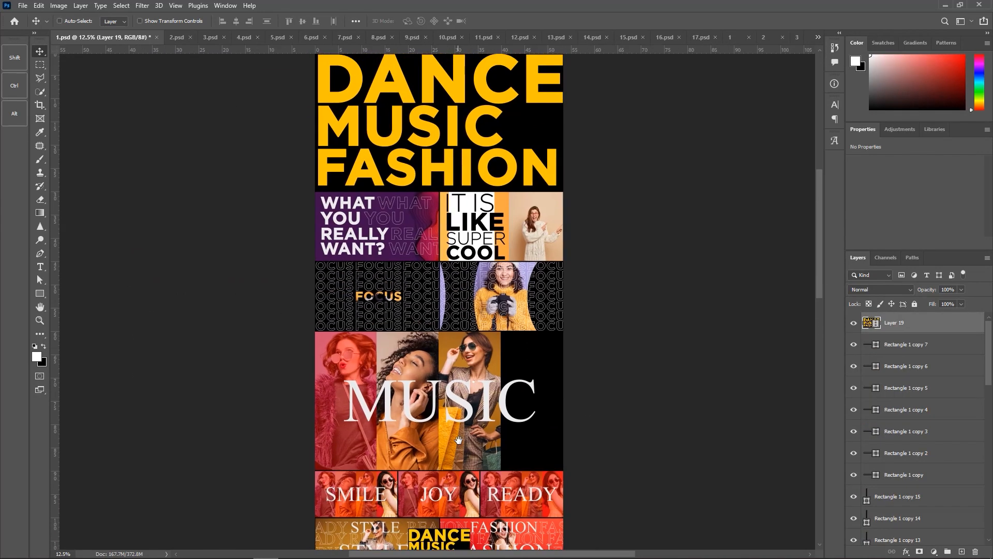
Step: Convert the video layer to a smart object and move it against the page's left edge, just below the MOTION ARRAY title
drag(491, 343, 550, 298)
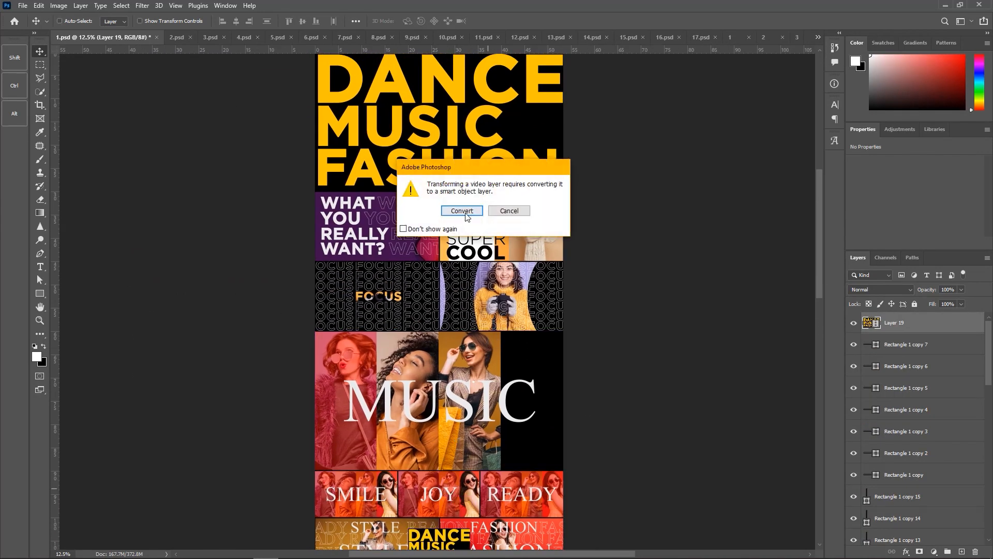
click(511, 210)
key(ctrl+t)
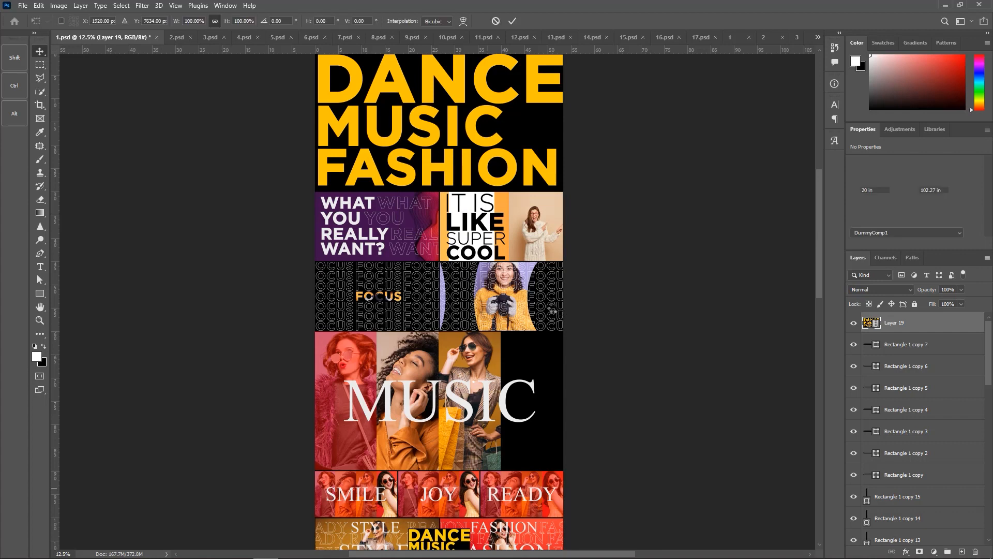
scroll(453, 186, down, 8)
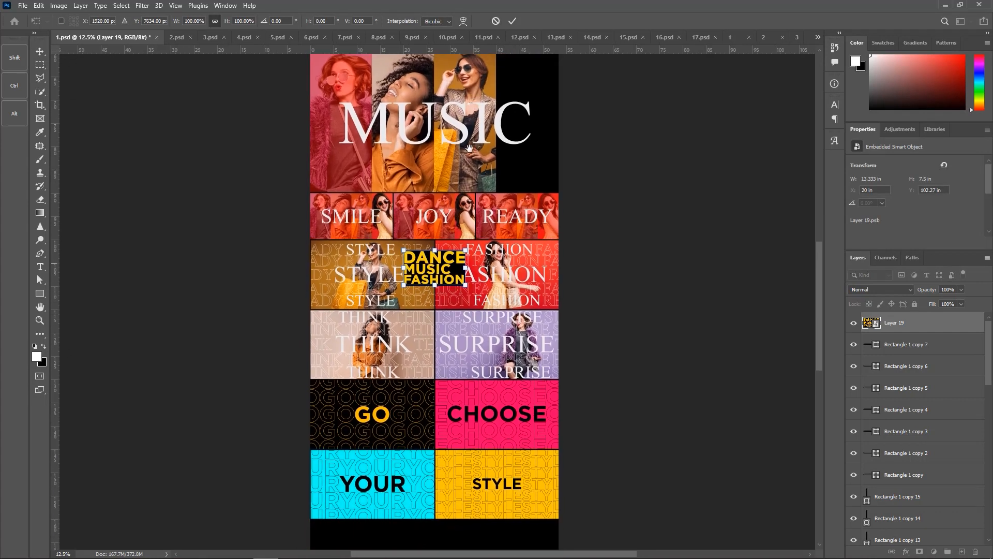
scroll(440, 180, down, 2)
drag(439, 82, 347, 449)
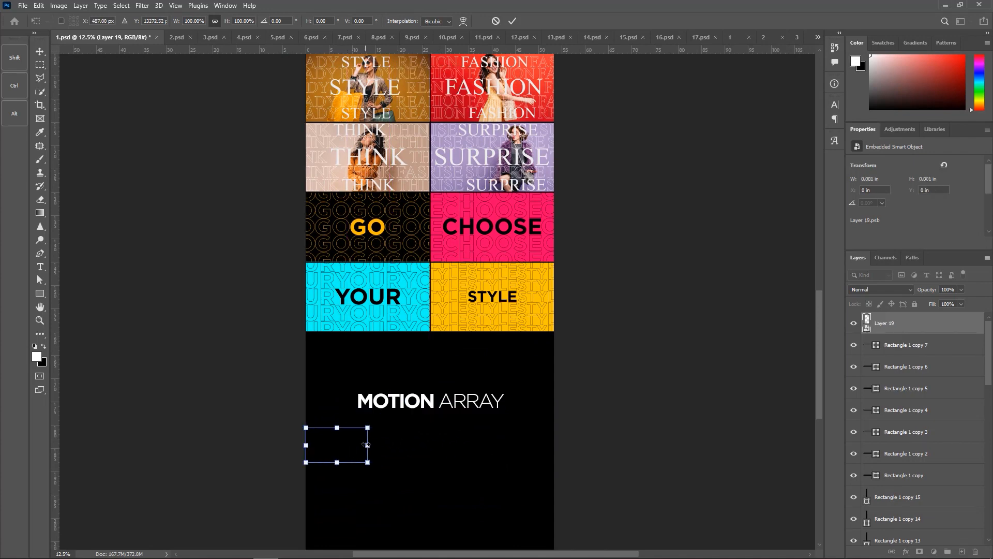
key(Return)
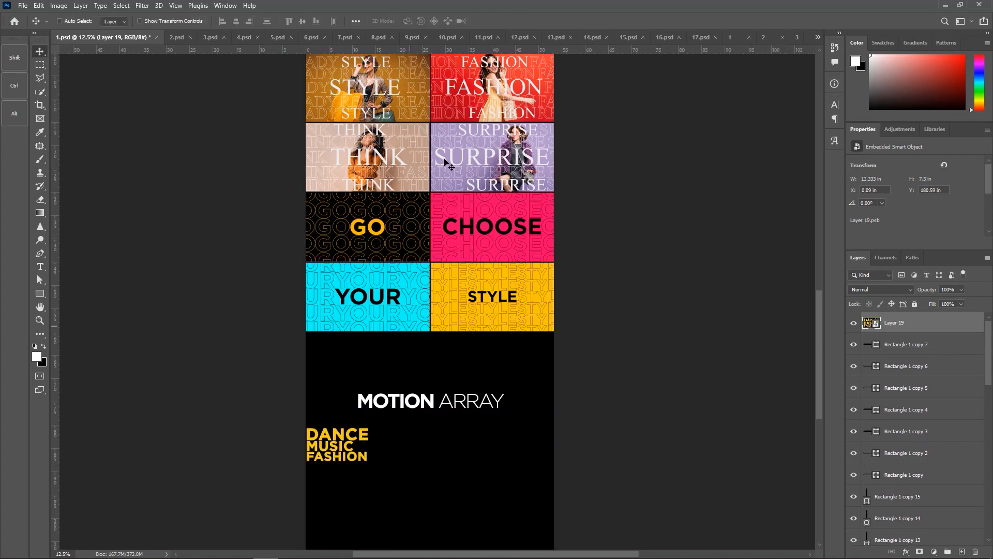
drag(442, 427, 459, 337)
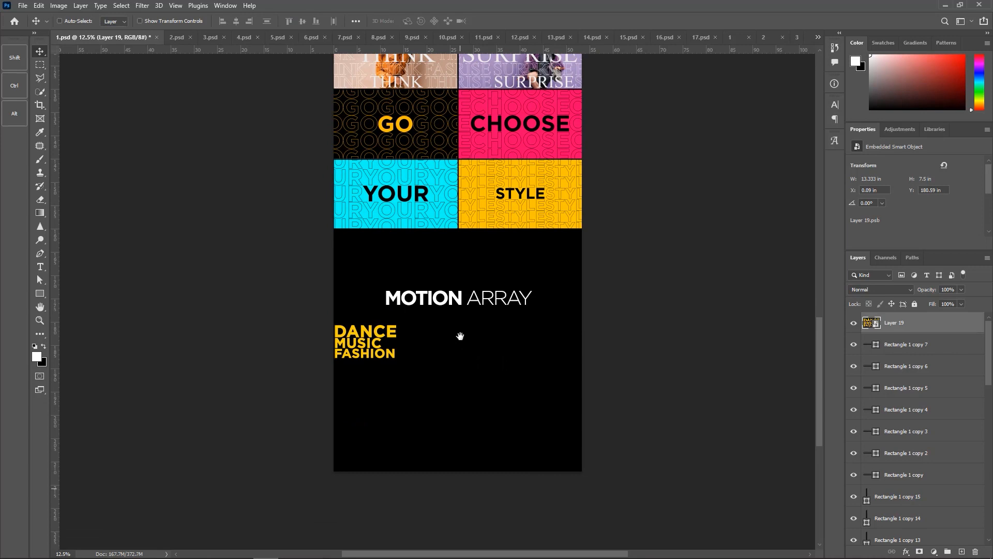
Step: Reopen the timeline, set the playhead to 0:00:07:08 and collapse the timeline out of the way
click(226, 6)
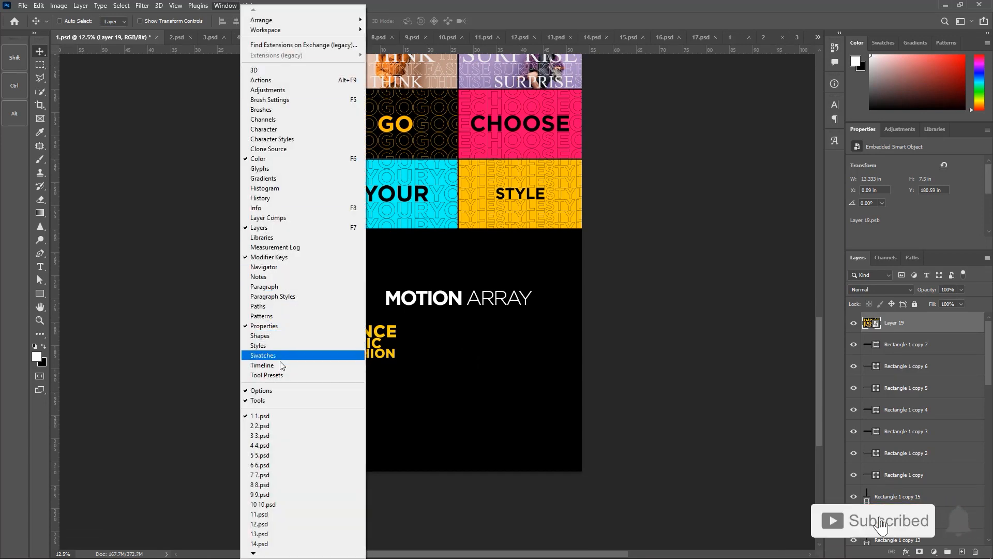
click(262, 366)
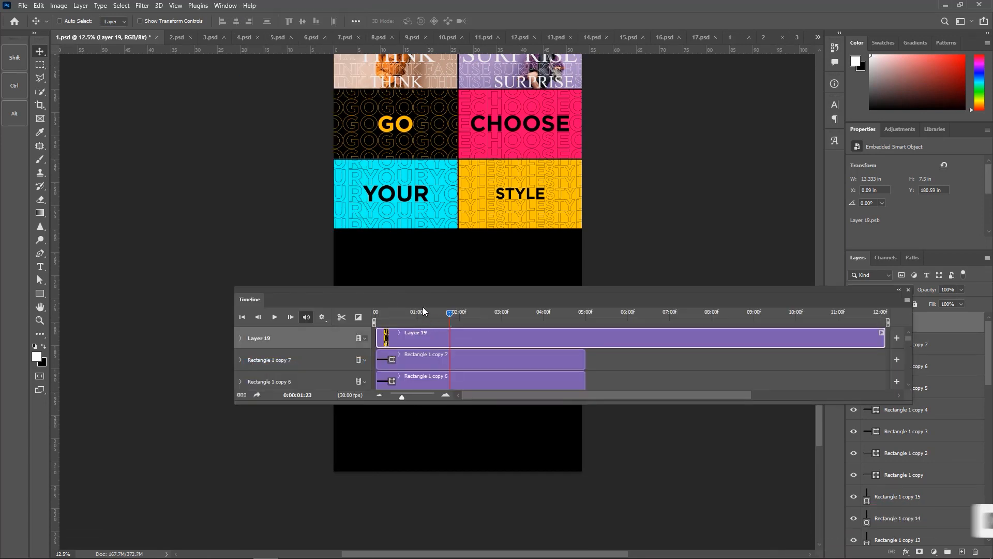
drag(423, 305, 851, 196)
drag(891, 234, 737, 252)
mouse_move(718, 198)
mouse_down()
mouse_move(916, 197)
mouse_move(710, 240)
mouse_move(573, 303)
mouse_move(600, 296)
mouse_move(623, 189)
mouse_move(826, 255)
mouse_move(331, 261)
mouse_move(632, 282)
mouse_up()
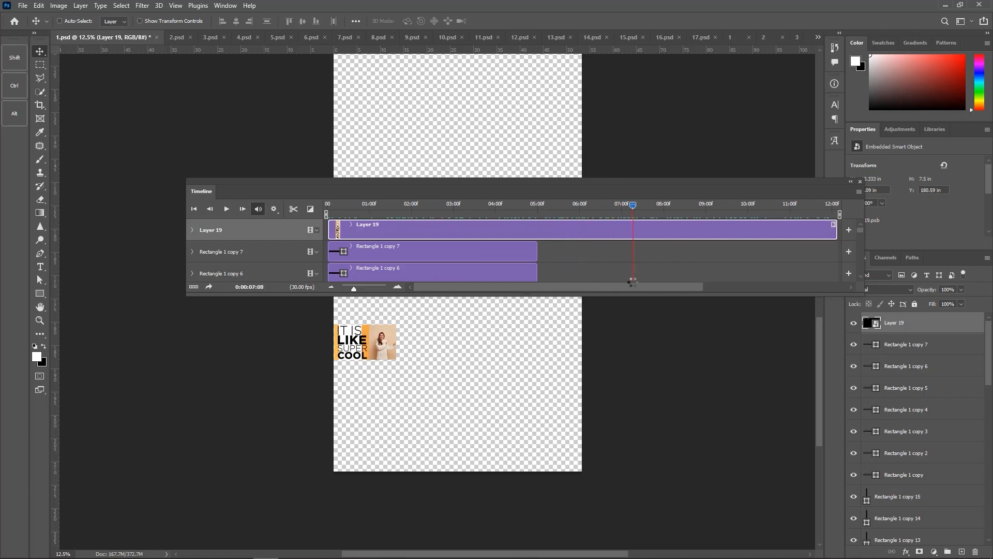
click(850, 182)
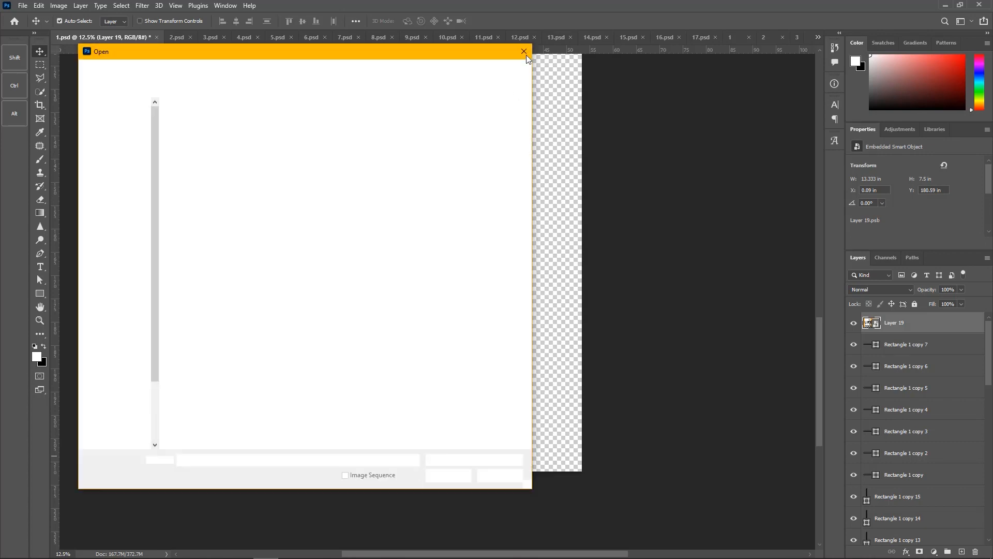
click(526, 55)
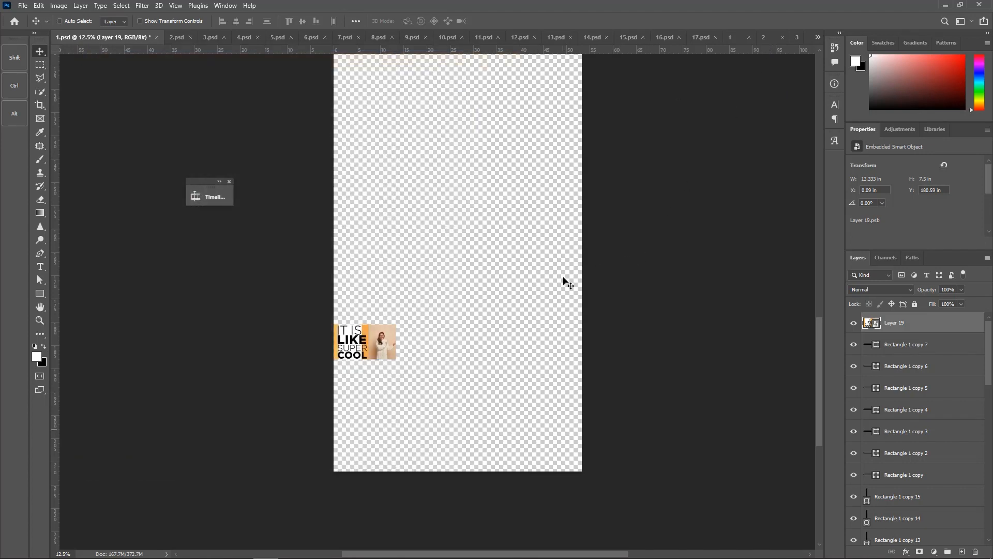
Step: Copy video 2's layer into 1.psd and place it directly to the right of the first video
click(767, 37)
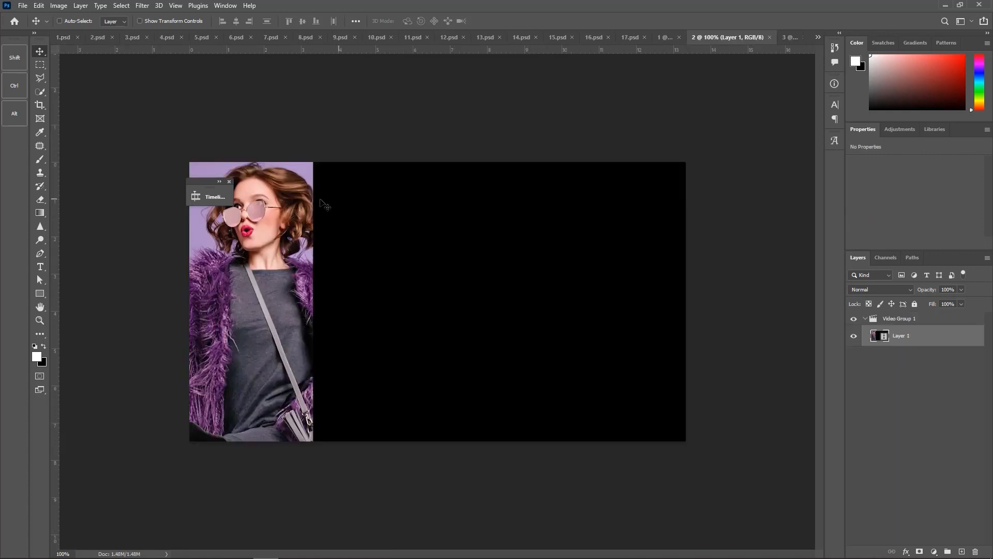
click(55, 37)
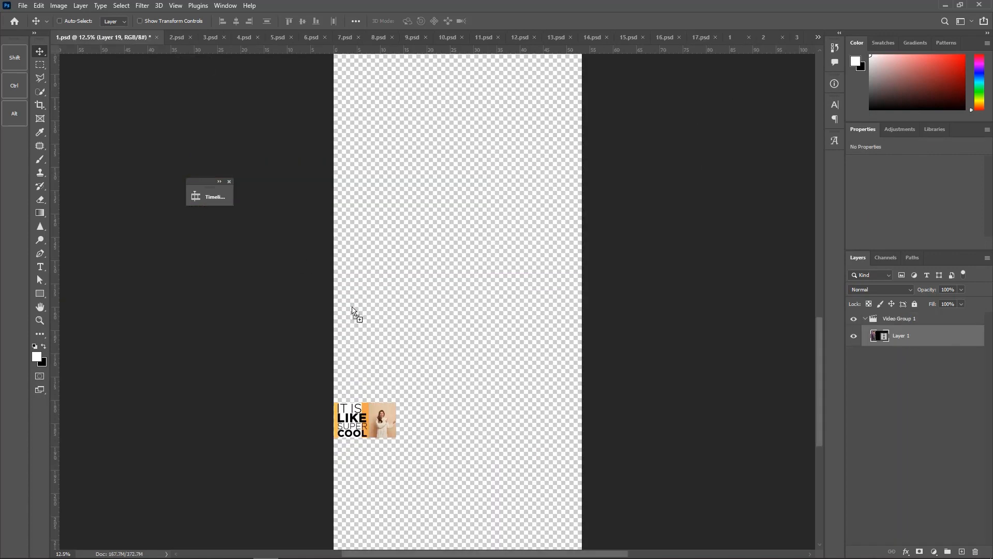
drag(355, 313, 412, 331)
drag(481, 73, 433, 430)
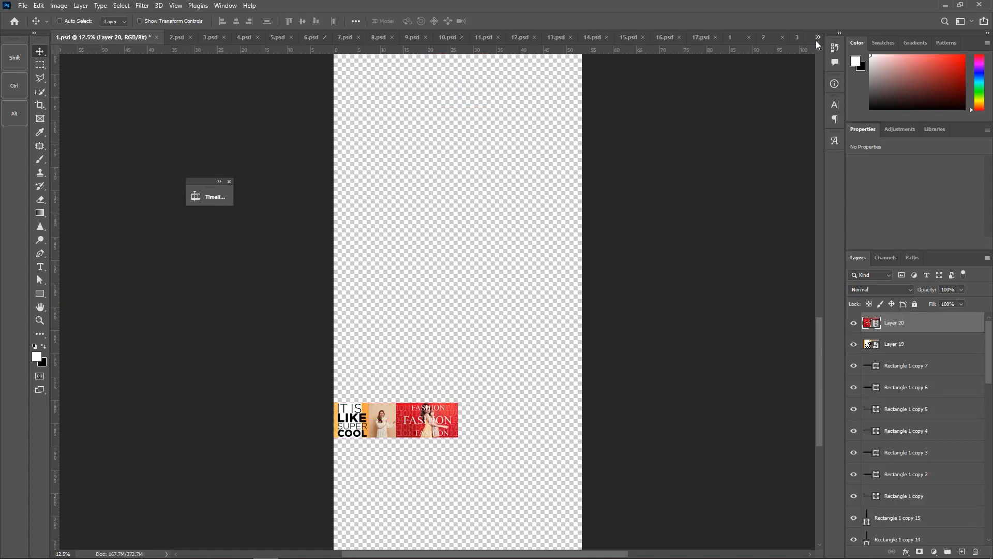
Step: Copy video 3's layer into 1.psd and try to locate it beside the other two videos
click(799, 36)
drag(532, 323, 488, 369)
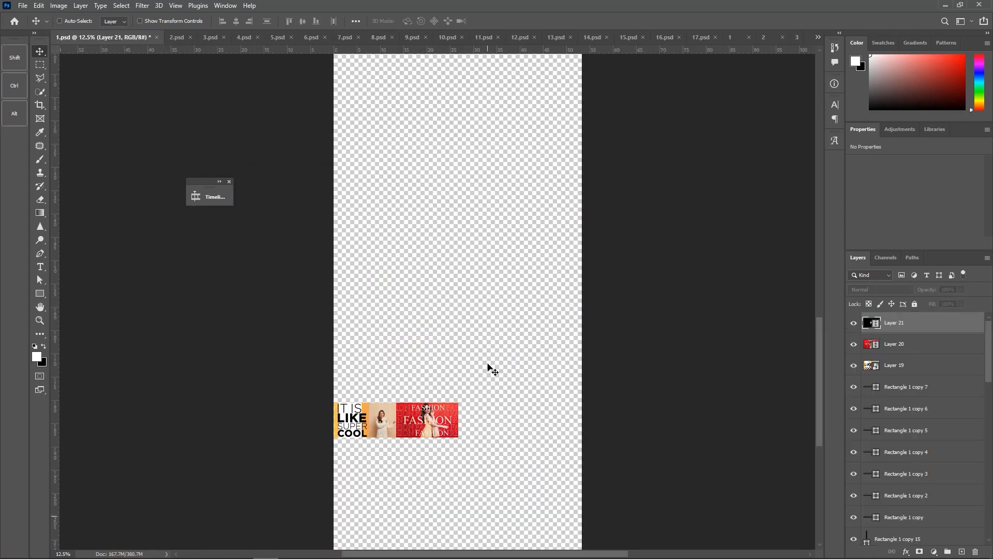
drag(516, 230, 507, 556)
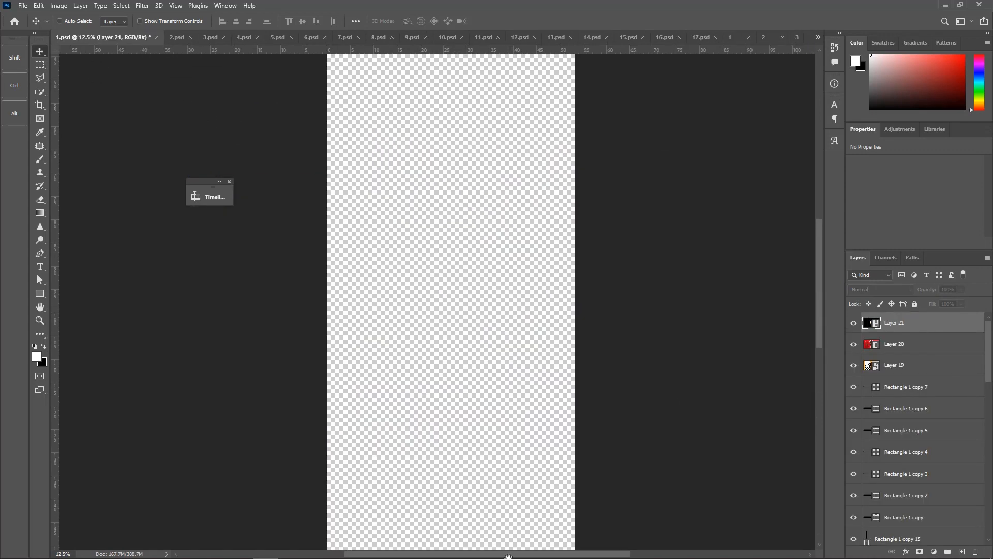
drag(452, 103, 467, 117)
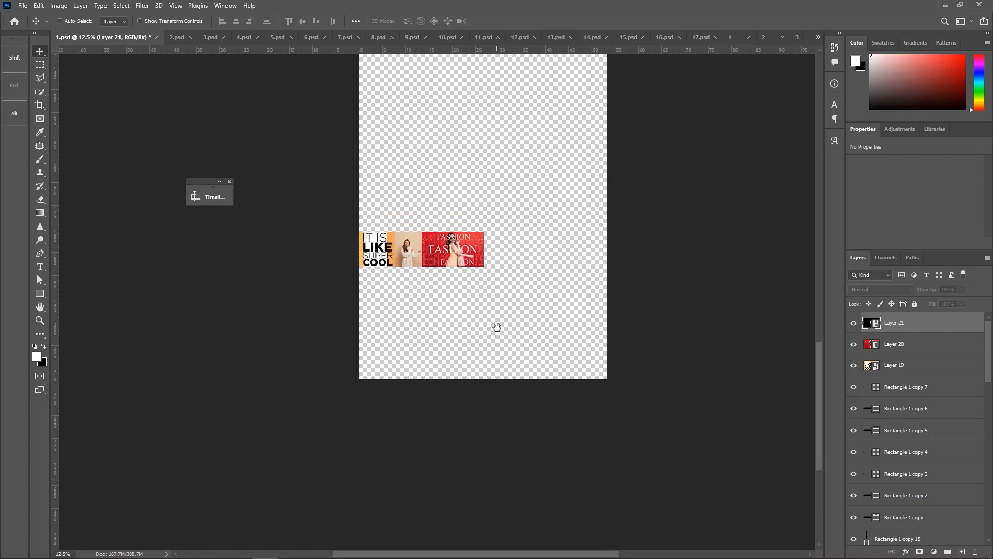
drag(506, 246, 525, 244)
drag(433, 252, 582, 261)
key(ctrl)
drag(499, 203, 463, 315)
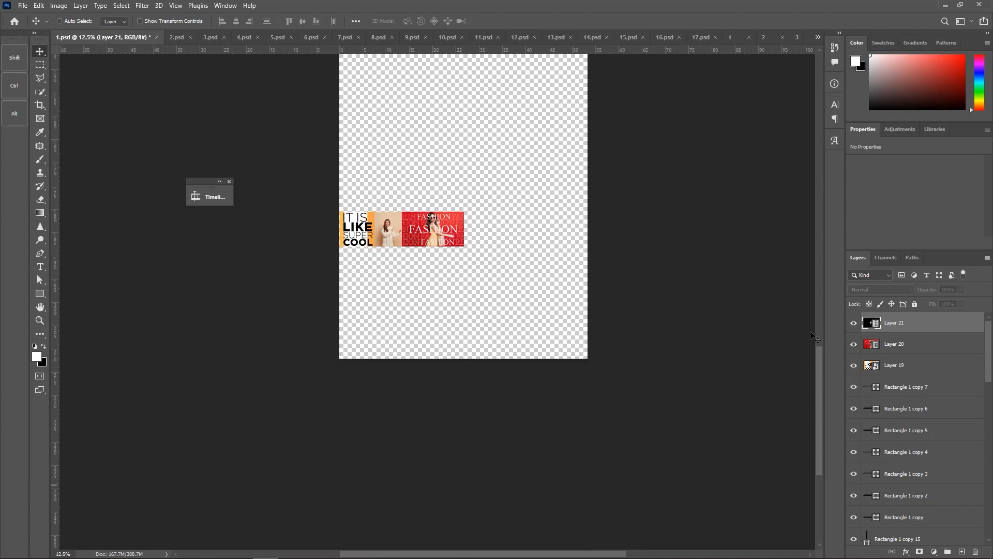
Step: Check the pasted video 3 layer in isolation, restore the other layers' visibility and delete the pasted layer
alt+click(854, 323)
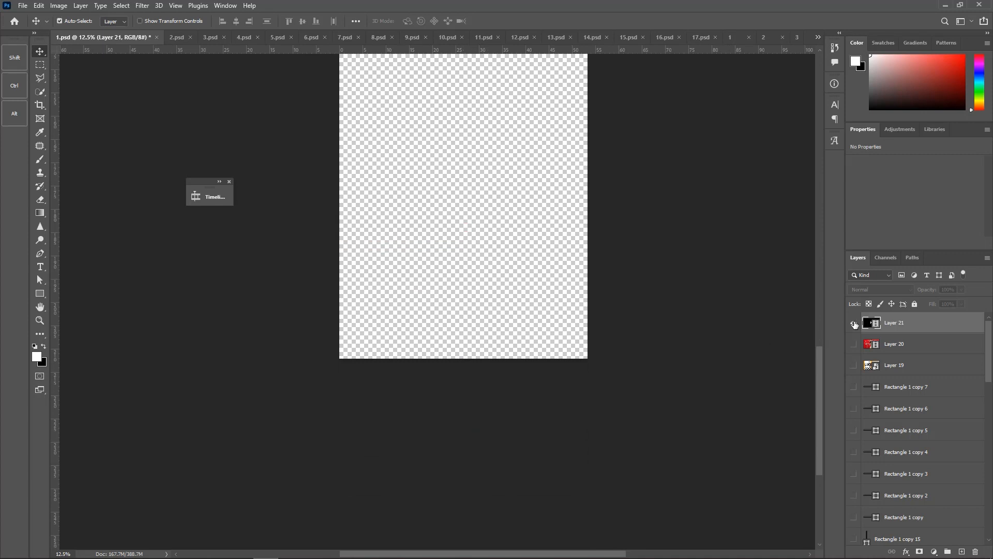
alt+click(854, 323)
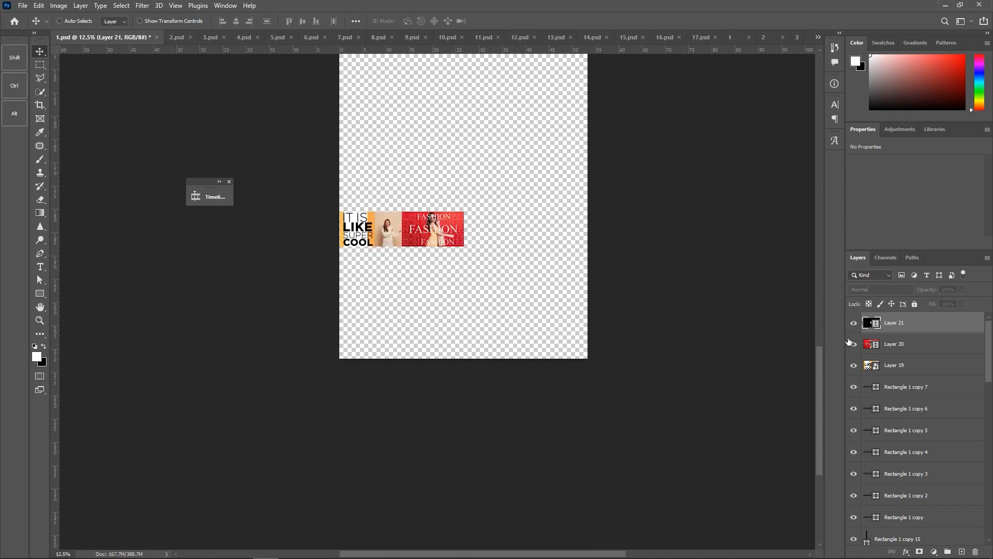
key(z)
right_click(488, 249)
click(496, 253)
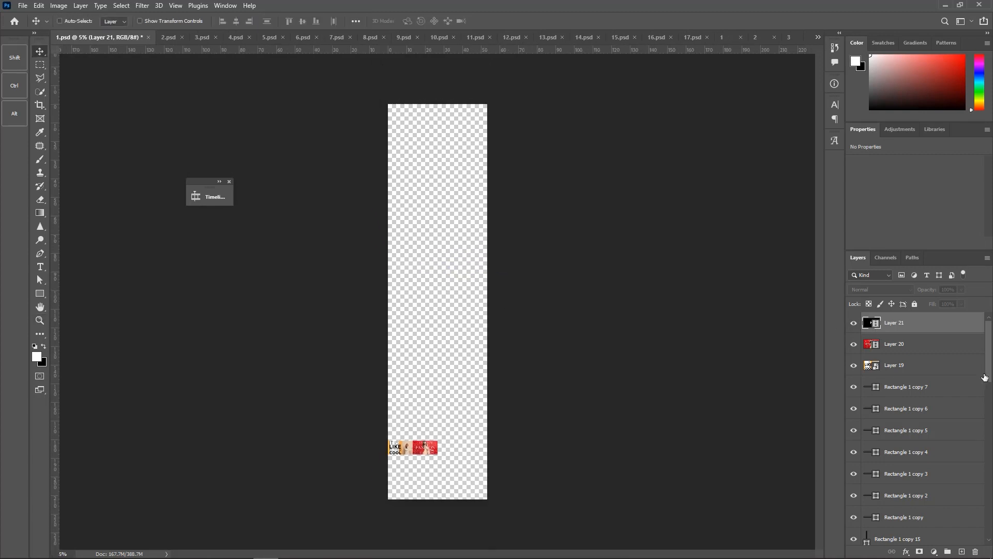
key(Delete)
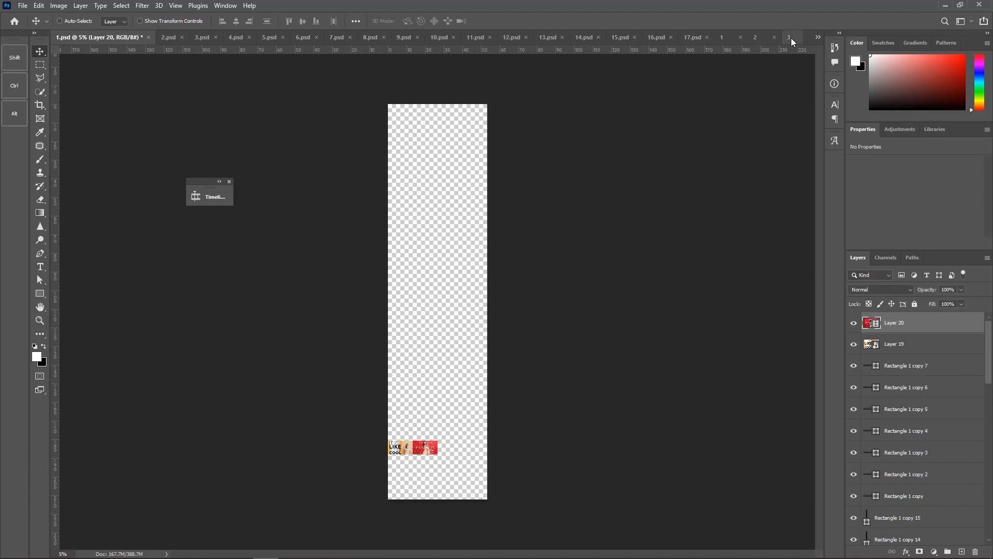
Step: Copy the layer from video document 3 into 1.psd above the other two video layers
click(790, 37)
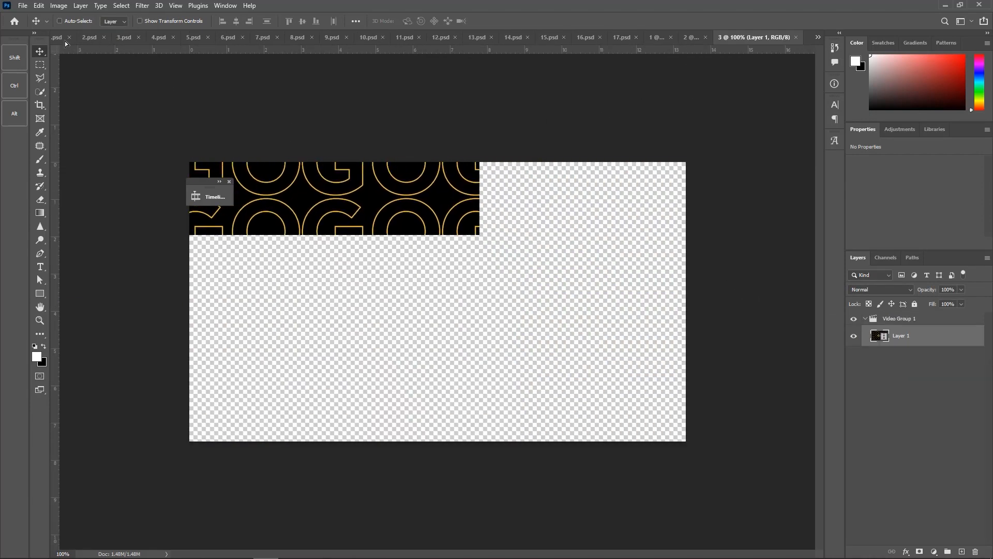
click(61, 38)
drag(474, 296, 499, 321)
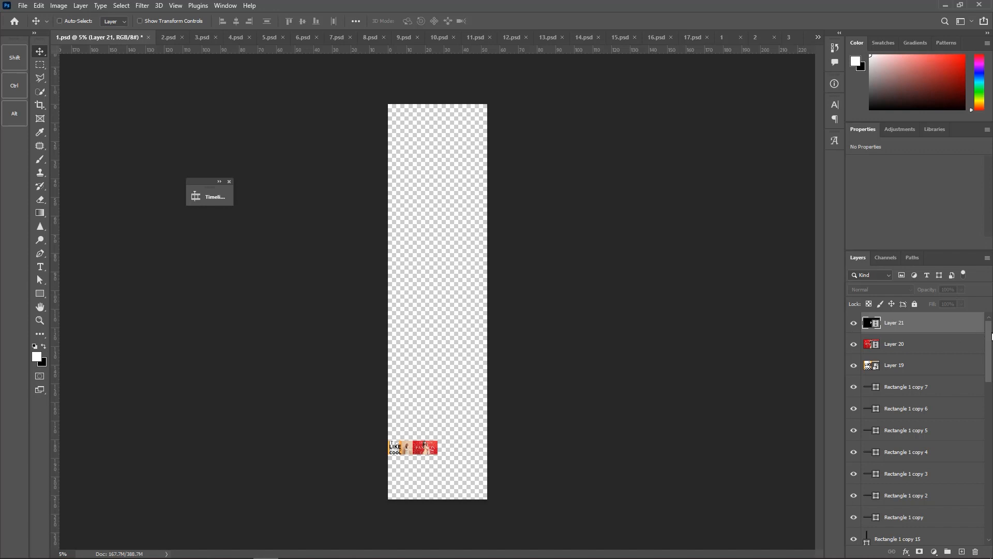
drag(991, 336, 979, 320)
drag(432, 449, 500, 392)
Step: Expand the timeline, set the playhead to 0:00:02:14 within the third video's clip and collapse the timeline again
click(220, 182)
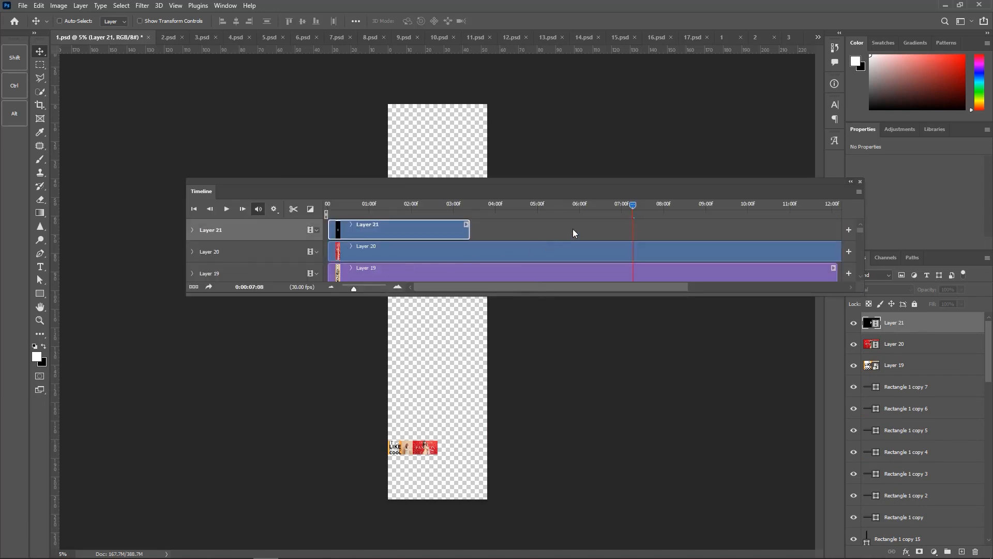
click(430, 212)
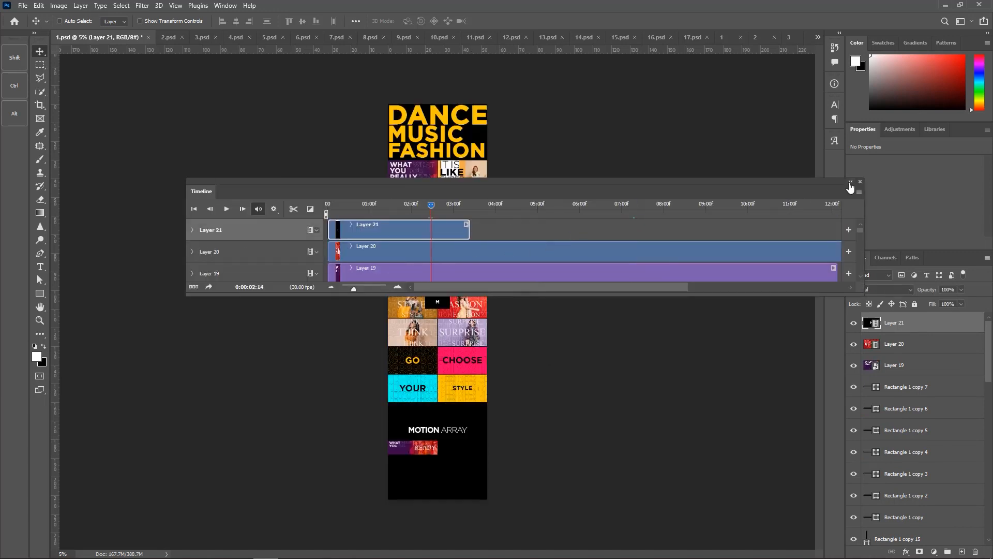
click(849, 182)
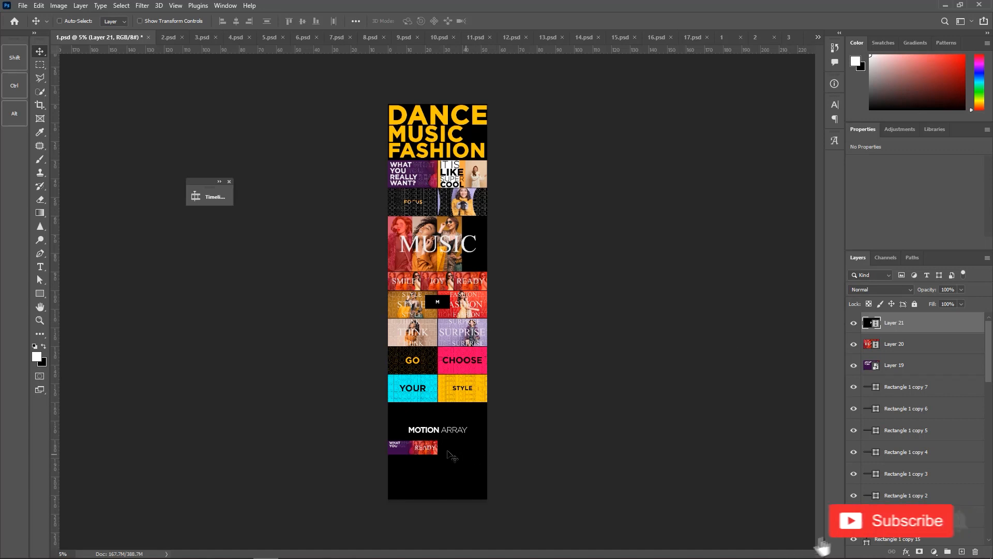
Step: Convert the third video layer to a smart object and place it directly to the right of the second video
key(ctrl+t)
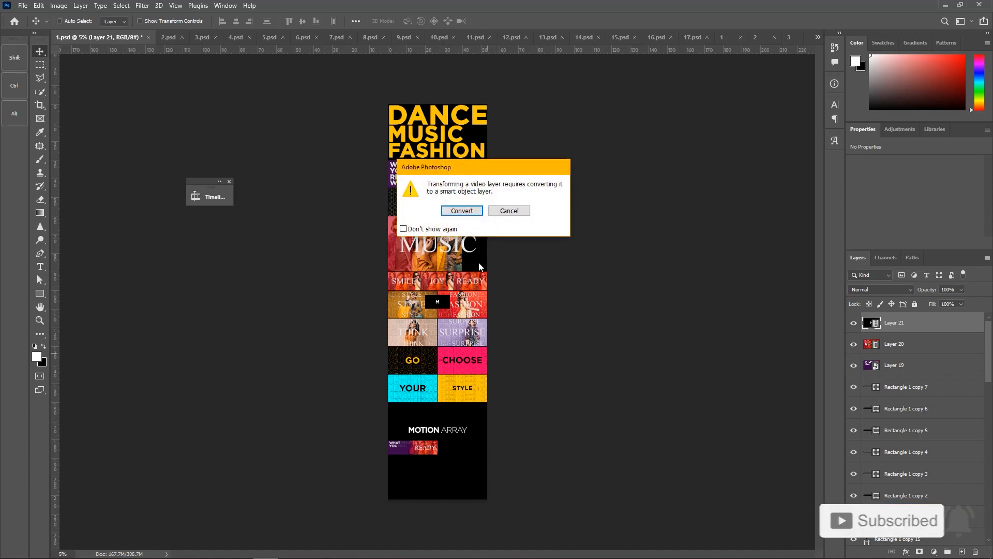
click(440, 210)
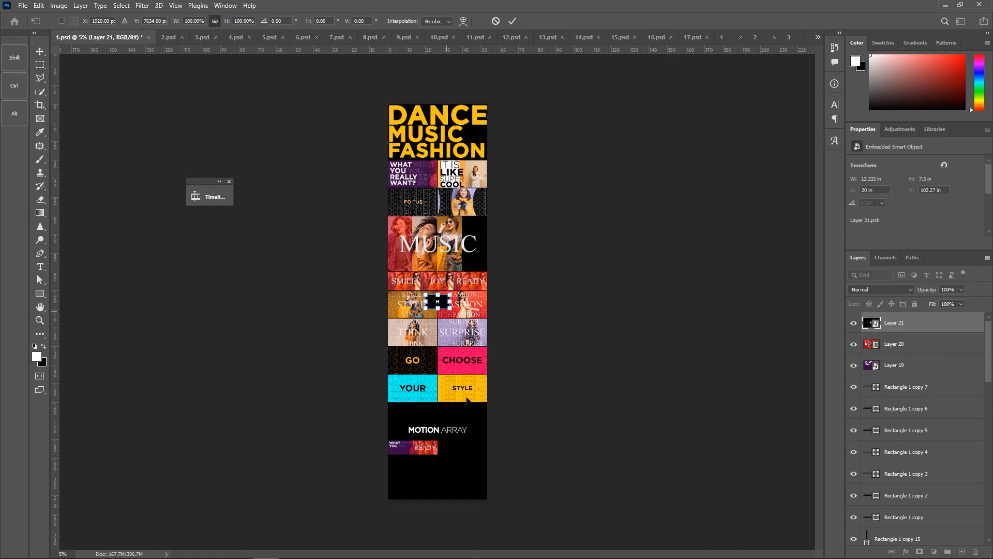
drag(444, 304, 459, 450)
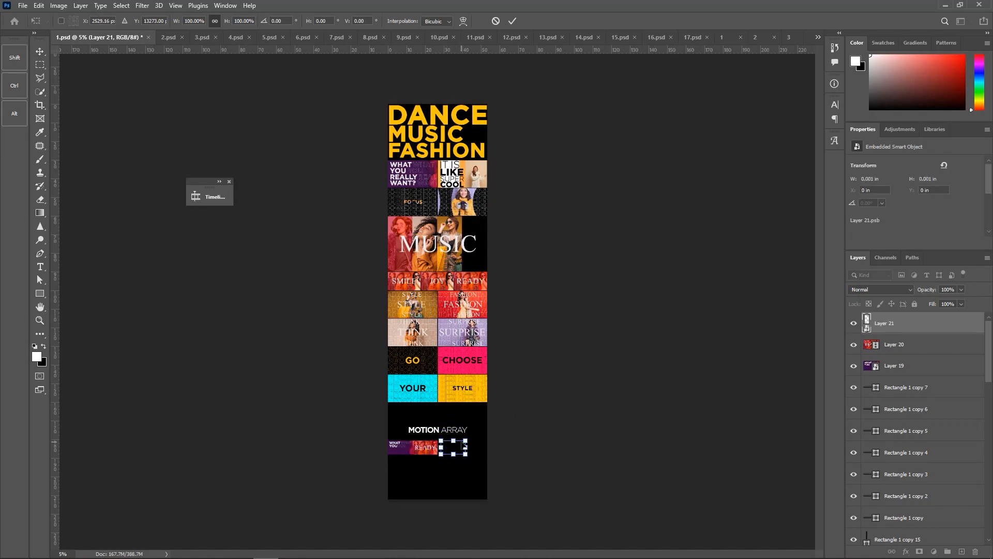
key(ctrl+plus)
key(ctrl+plus)
key(ctrl+plus)
key(ctrl+plus)
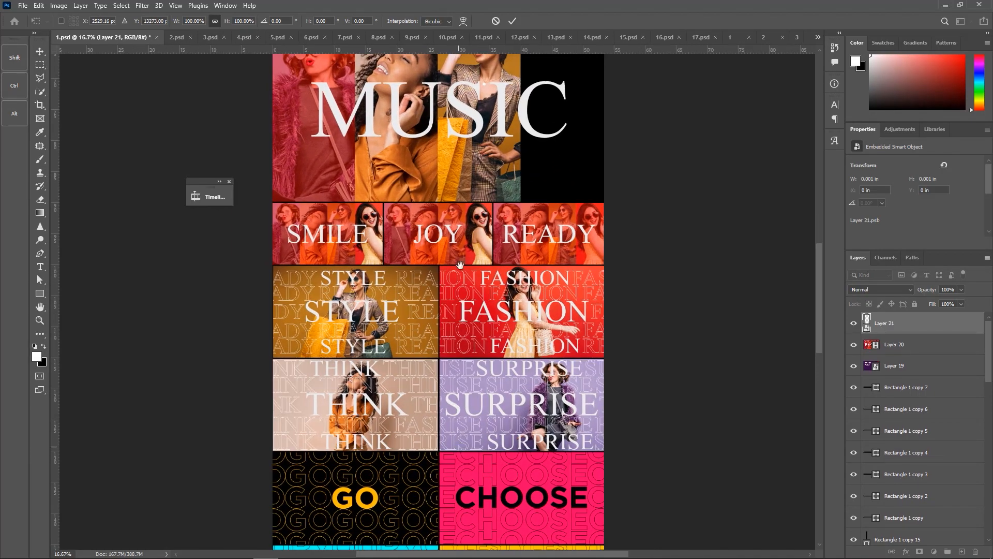
drag(460, 265, 468, 93)
drag(503, 348, 493, 349)
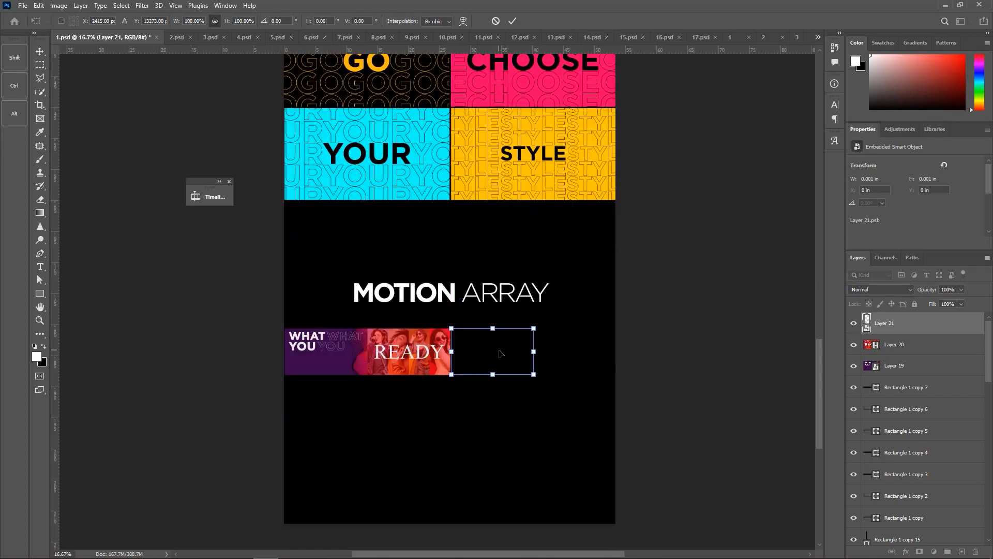
key(Left)
key(Return)
Step: Select all three video layers and move the row slightly down and to the right below the MOTION ARRAY title
right_click(327, 339)
shift+click(345, 346)
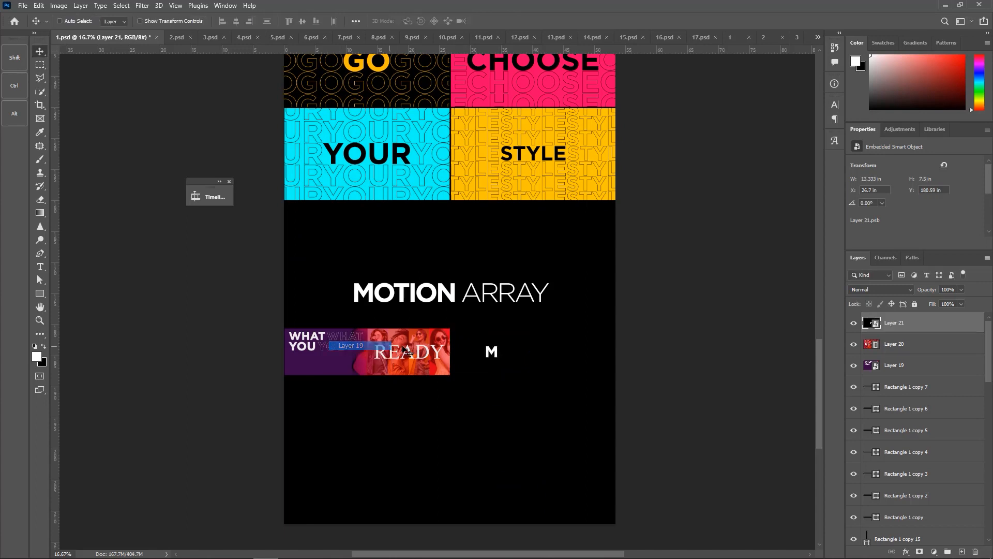
right_click(403, 345)
shift+click(421, 353)
right_click(495, 356)
shift+click(513, 361)
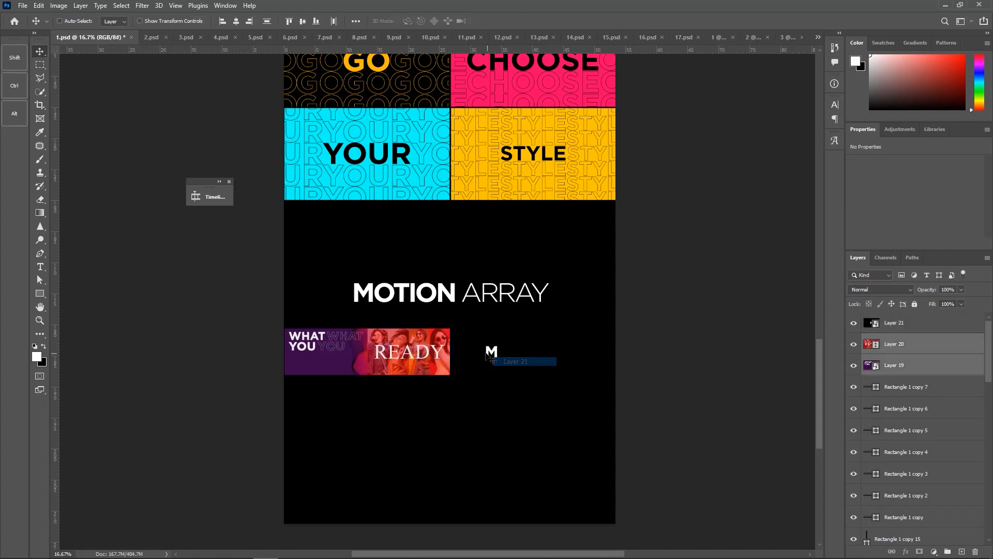
drag(483, 354, 529, 364)
drag(470, 348, 495, 359)
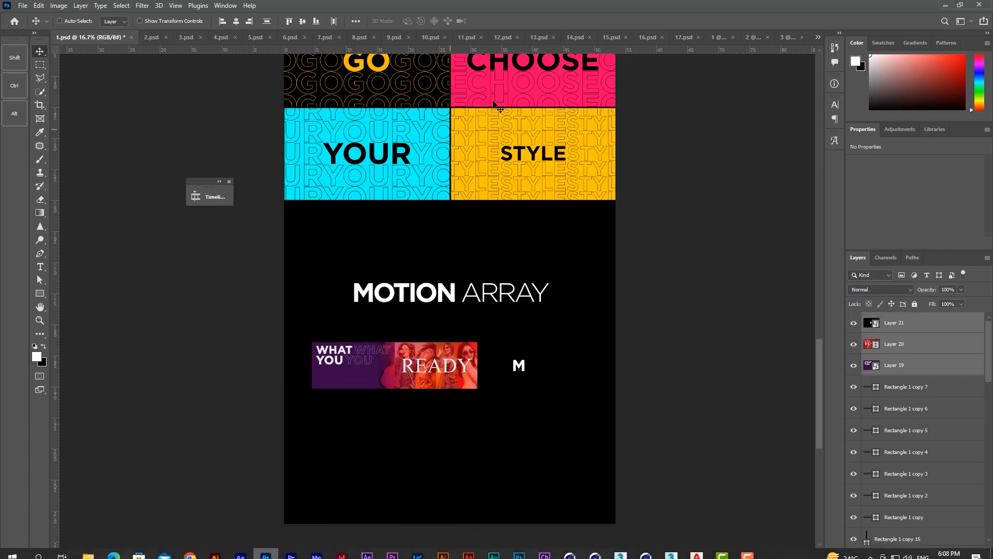
Step: Reopen the timeline and set the playhead to 0:00:00:29 within all three clips
click(225, 5)
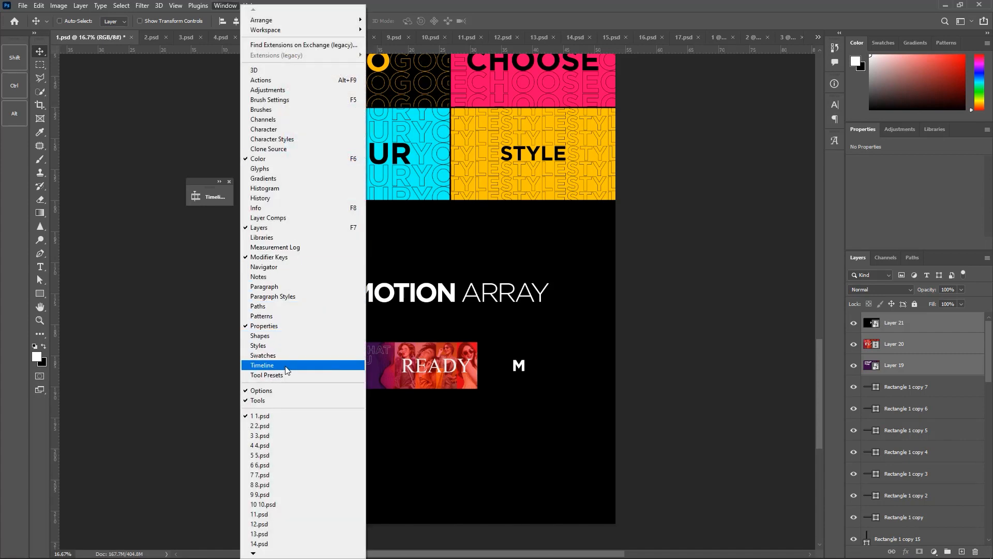
click(262, 366)
drag(107, 209, 133, 210)
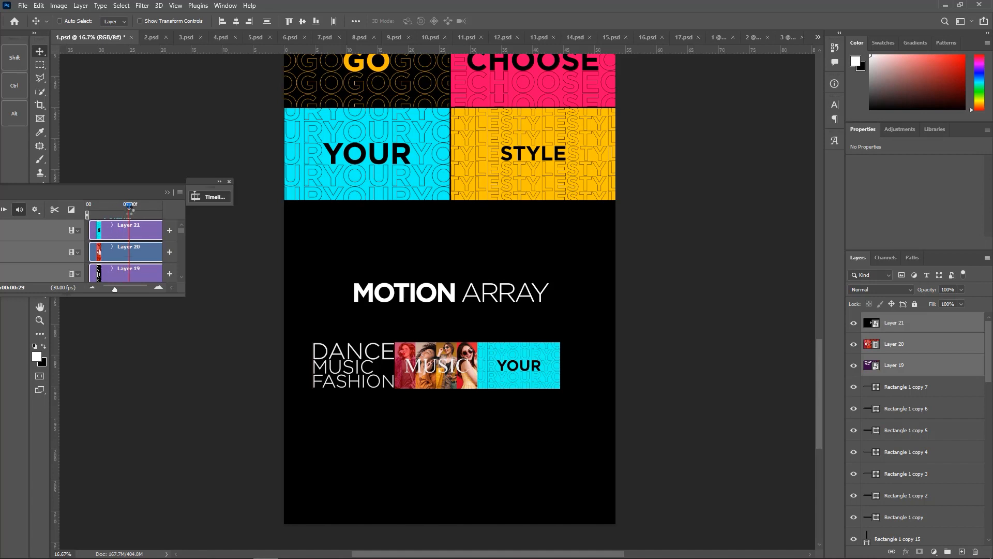
Step: Move the row of three videos further down and center it horizontally on the page below the MOTION ARRAY title
drag(508, 368, 524, 393)
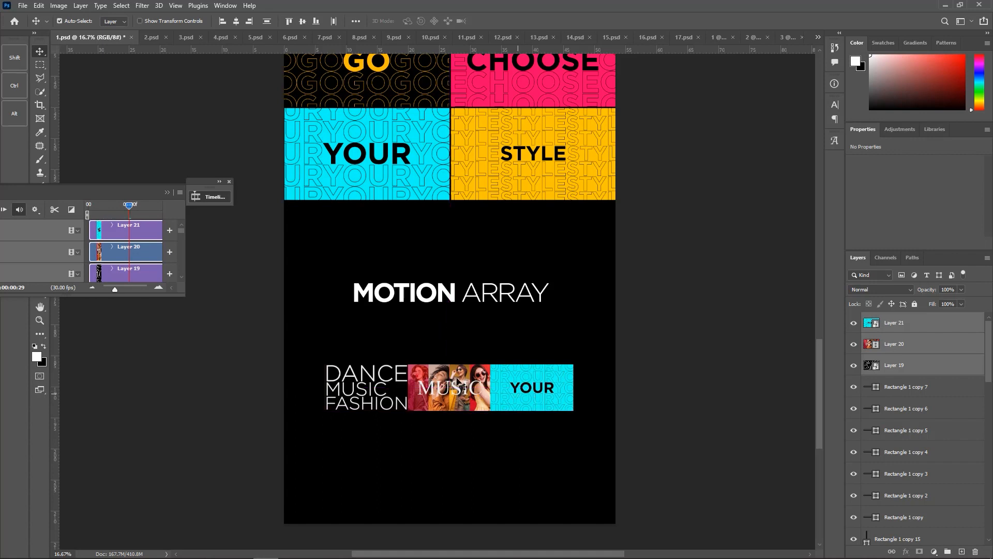
key(ctrl+z)
drag(448, 366, 450, 390)
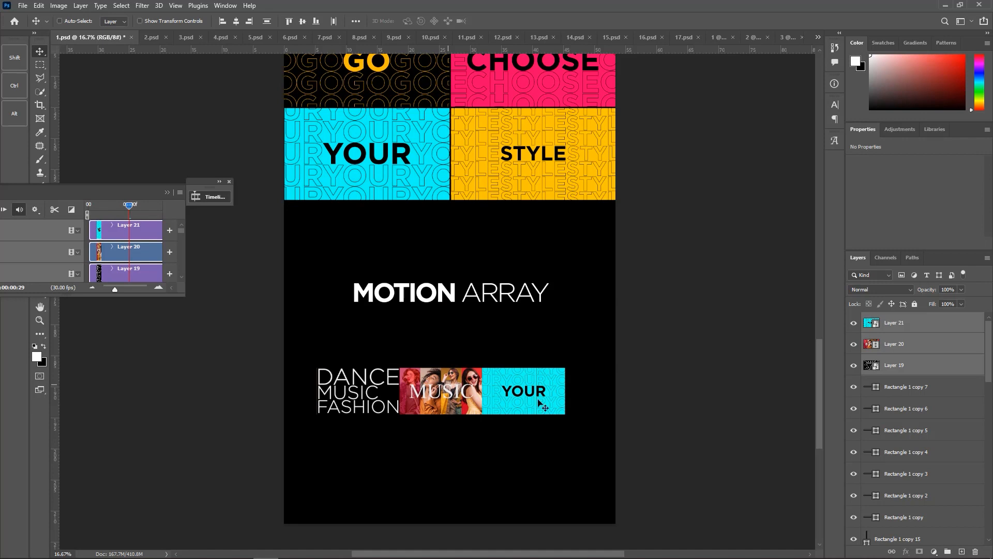
drag(508, 391, 514, 391)
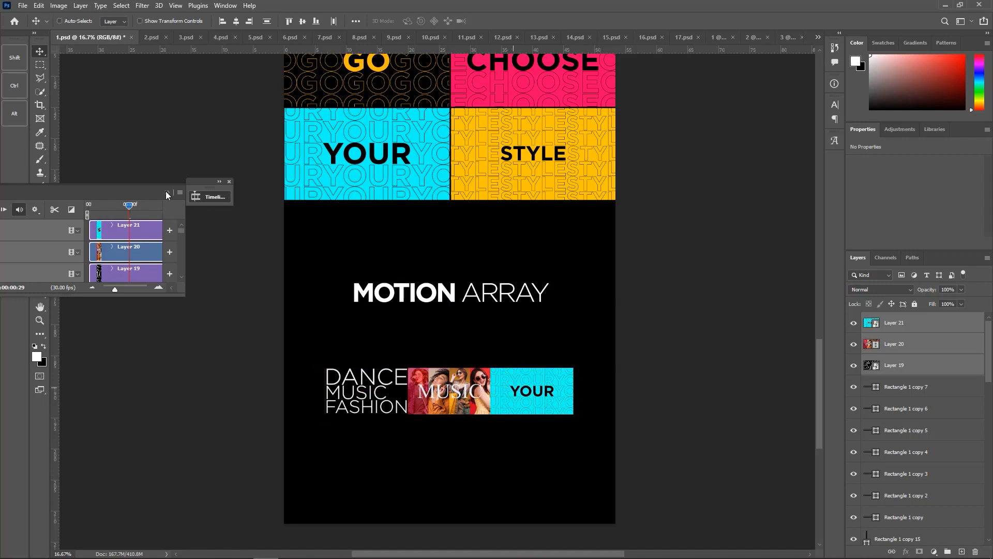
Step: Move the timeline clear of the page's lower area and crop the page's bottom edge up to the top of the video row
drag(138, 194, 739, 158)
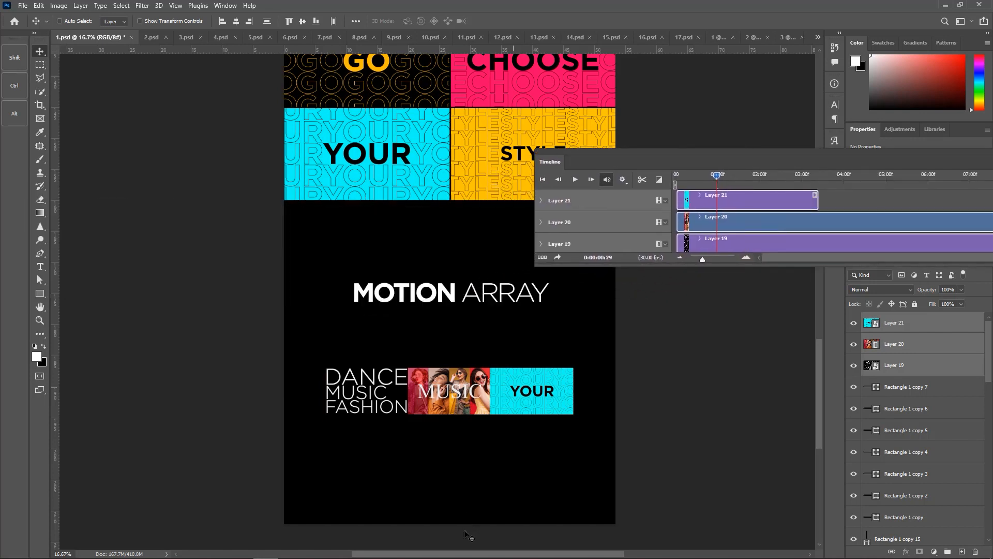
key(c)
drag(454, 522, 520, 444)
key(Return)
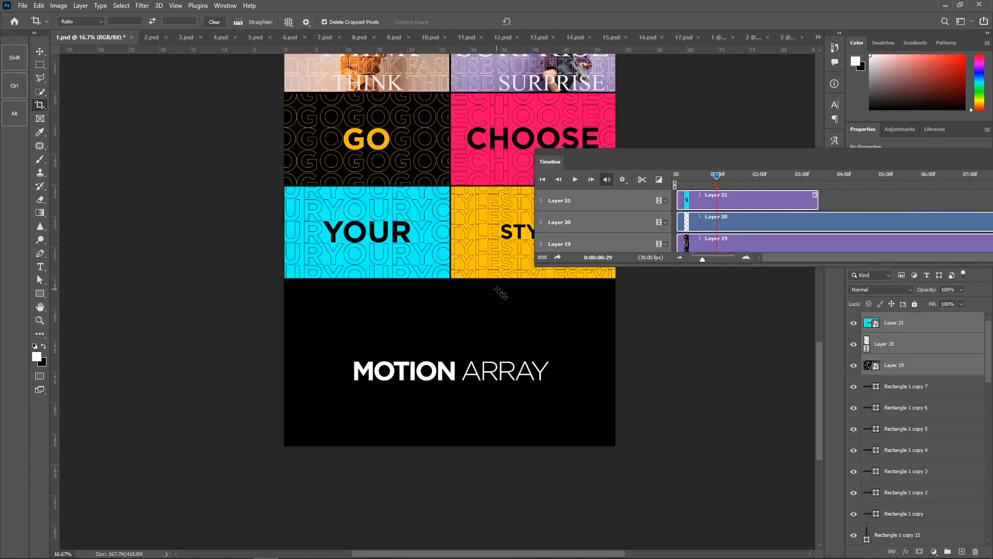
Step: Fit the whole page in view and save the document as Storyboard in PSD format with Maximize Compatibility on
key(z)
key(ctrl+0)
alt+click(440, 242)
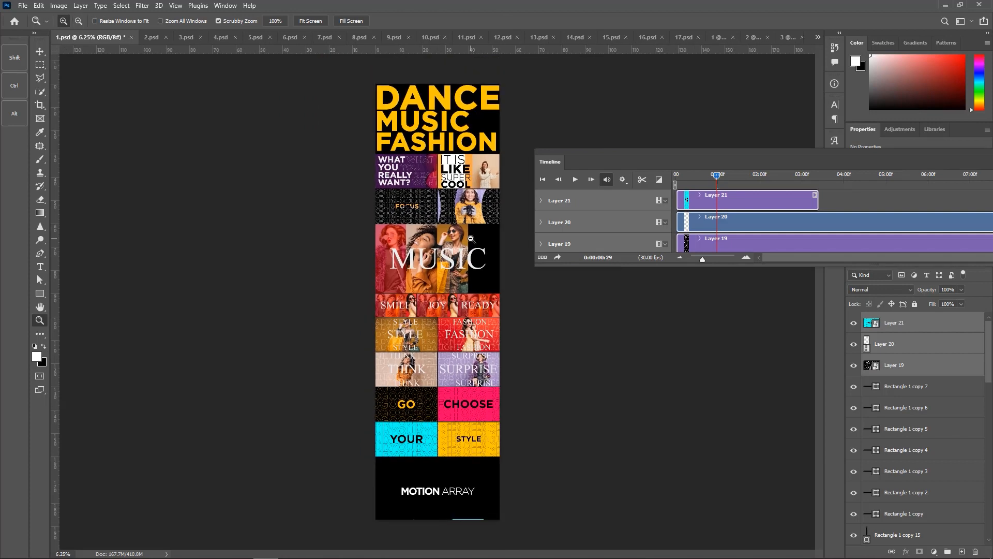
key(v)
click(22, 6)
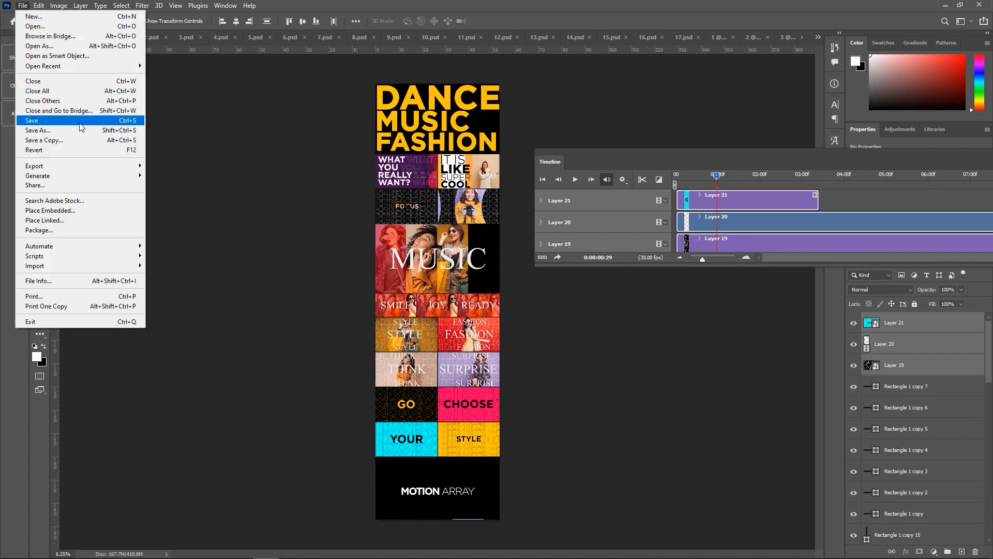
click(52, 124)
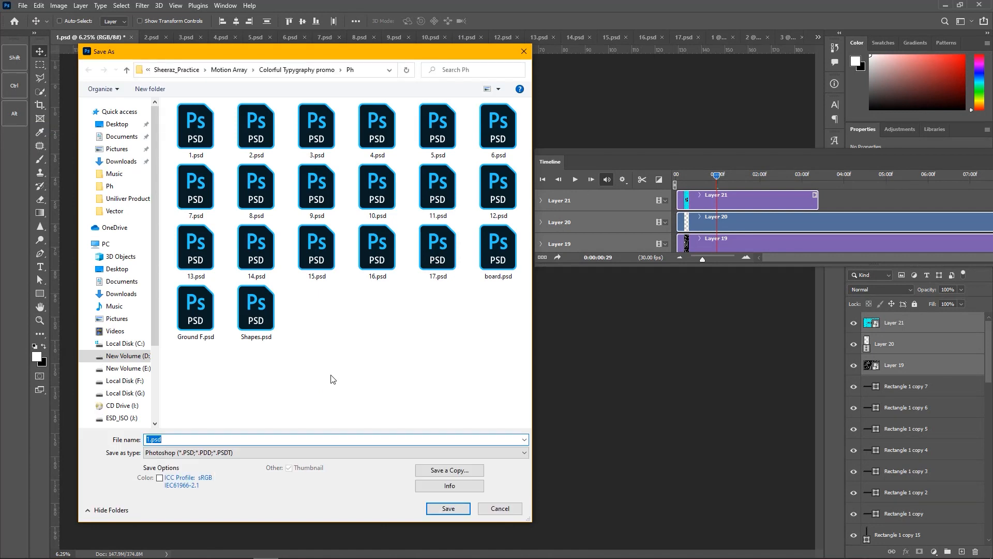
text(Storyboard)
key(Return)
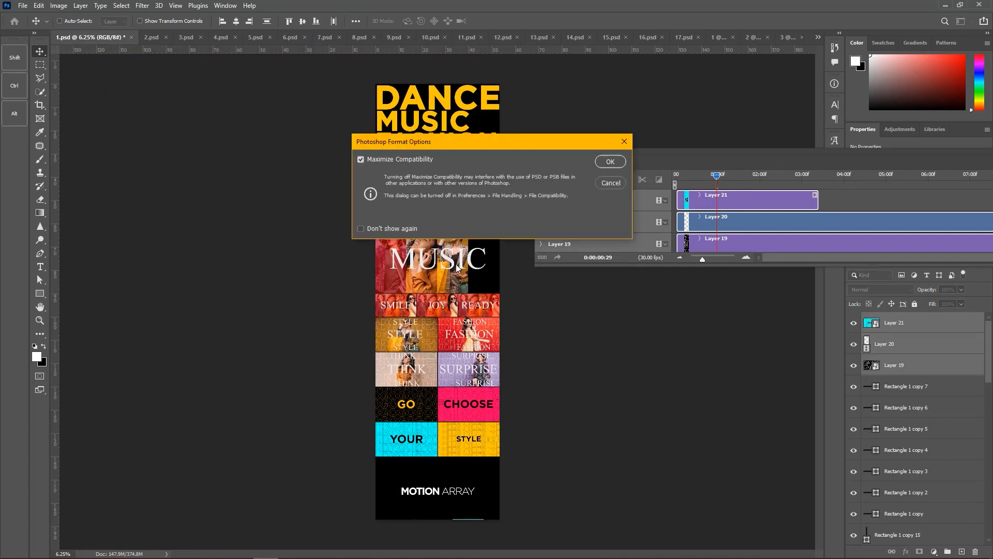
key(Return)
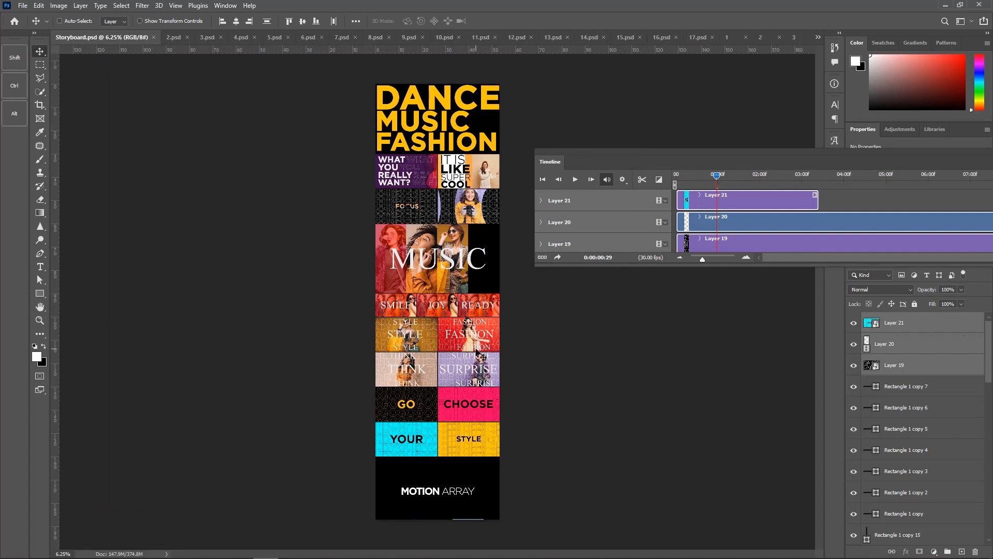
Step: Start exporting the storyboard page as a JPG at 100% scale with Great quality
key(alt+shift+ctrl+w)
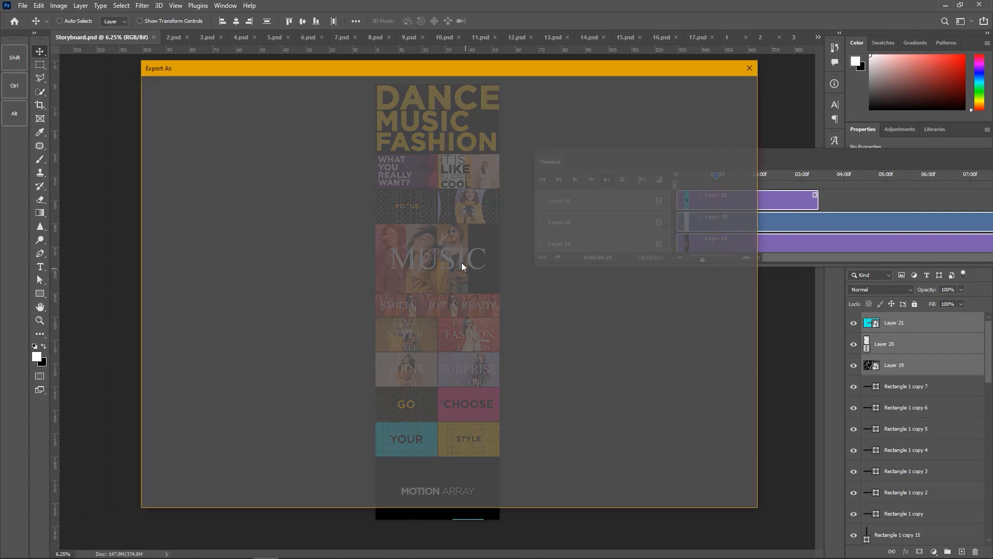
click(691, 127)
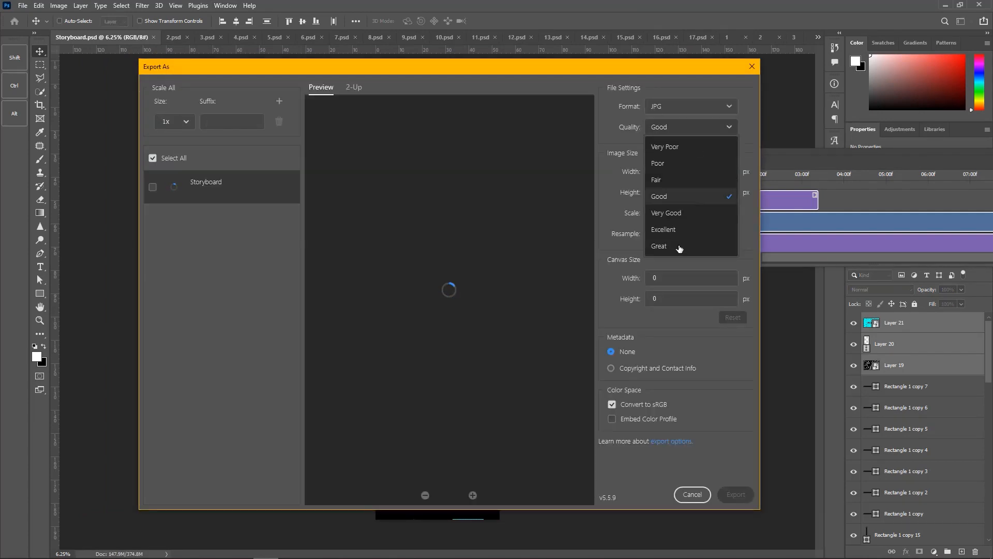
click(765, 414)
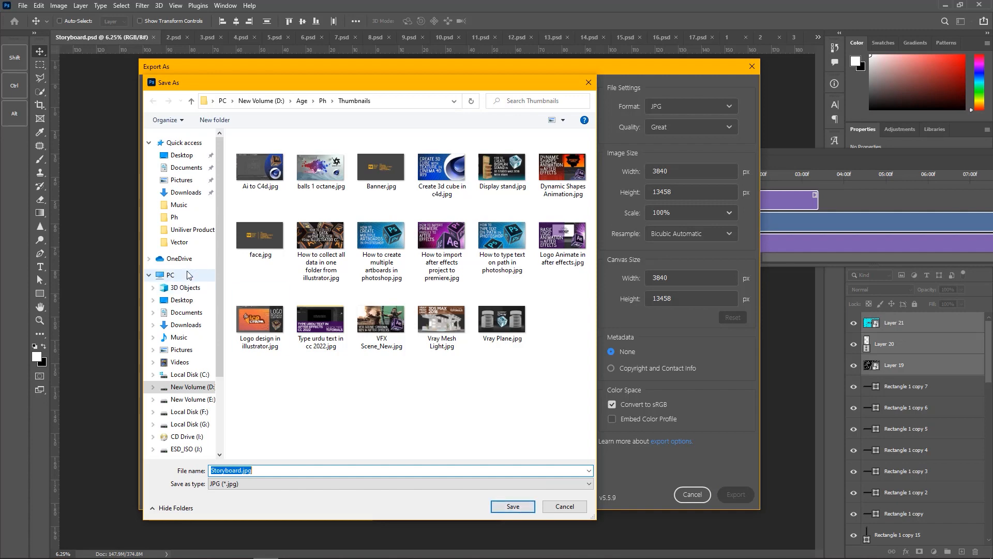
Step: Save the export as Storyboard.jpg in the Ph folder of Motion Array's Colorful Typygraphy promo on drive D
double_click(388, 284)
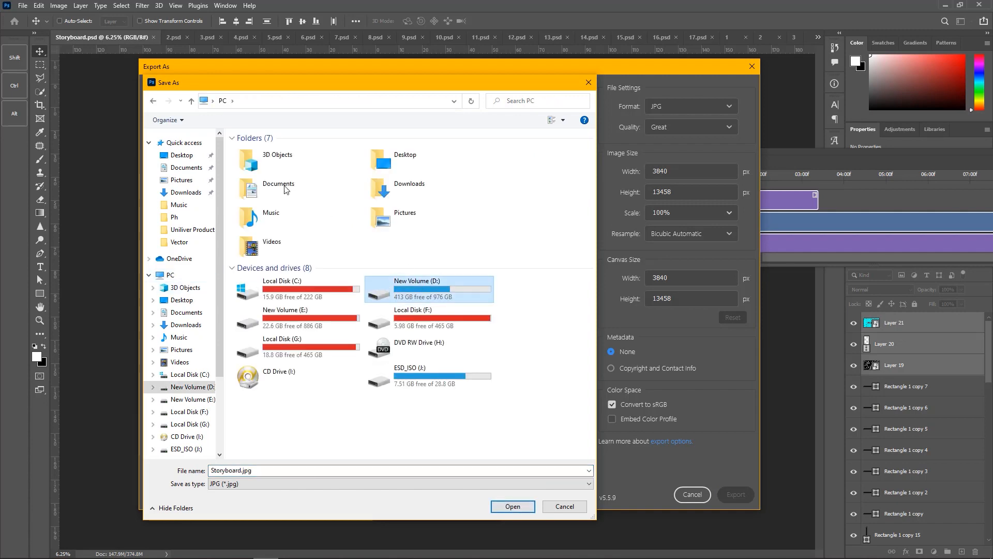
double_click(281, 237)
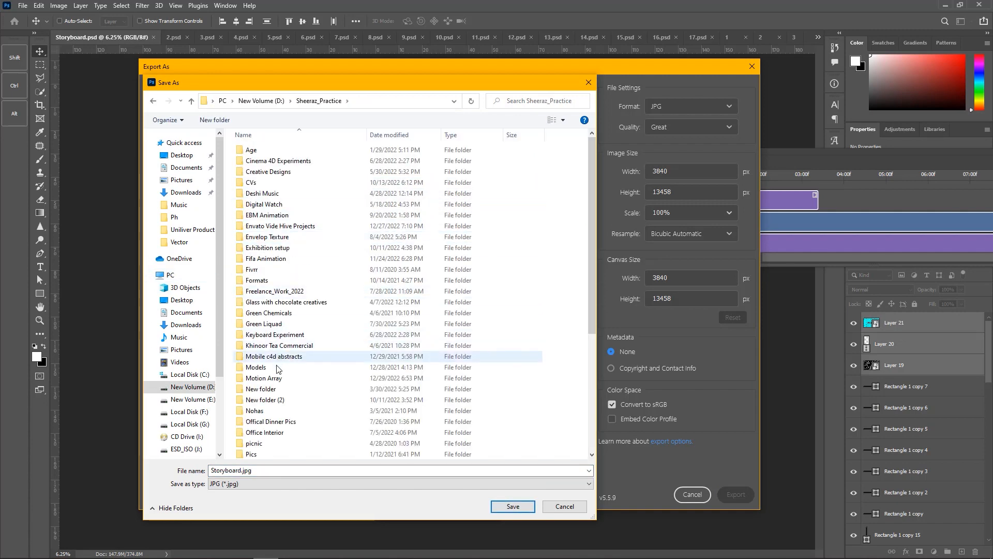
click(277, 378)
double_click(276, 379)
double_click(269, 150)
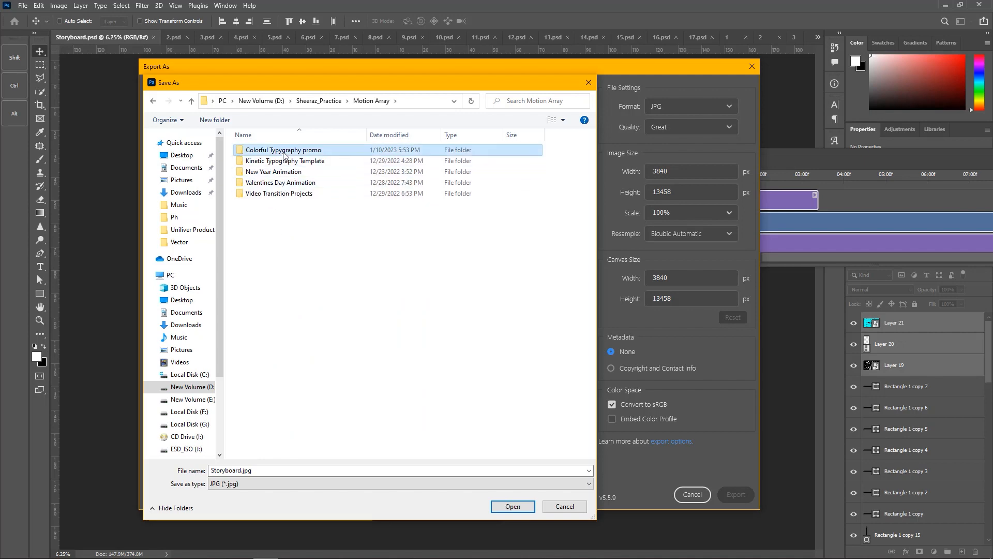
double_click(266, 184)
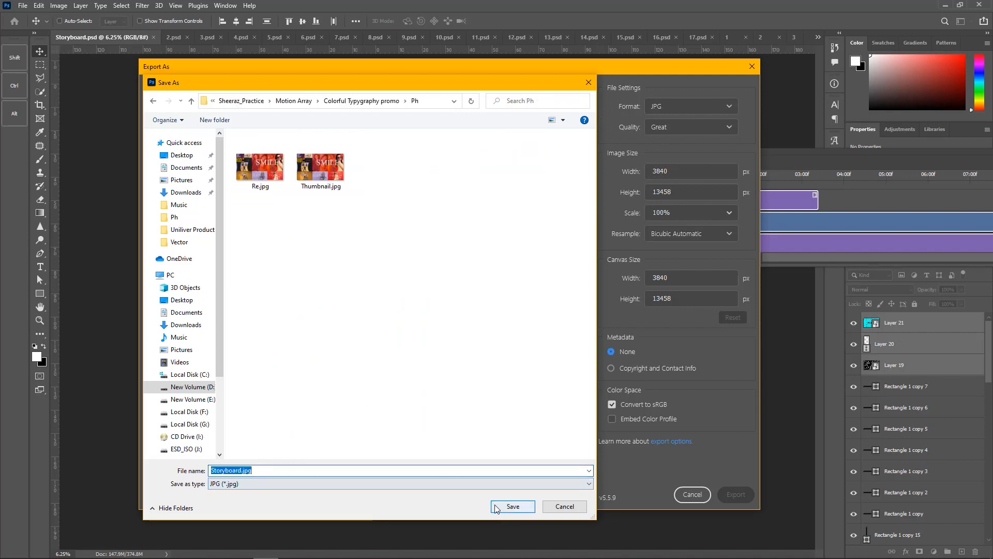
click(513, 506)
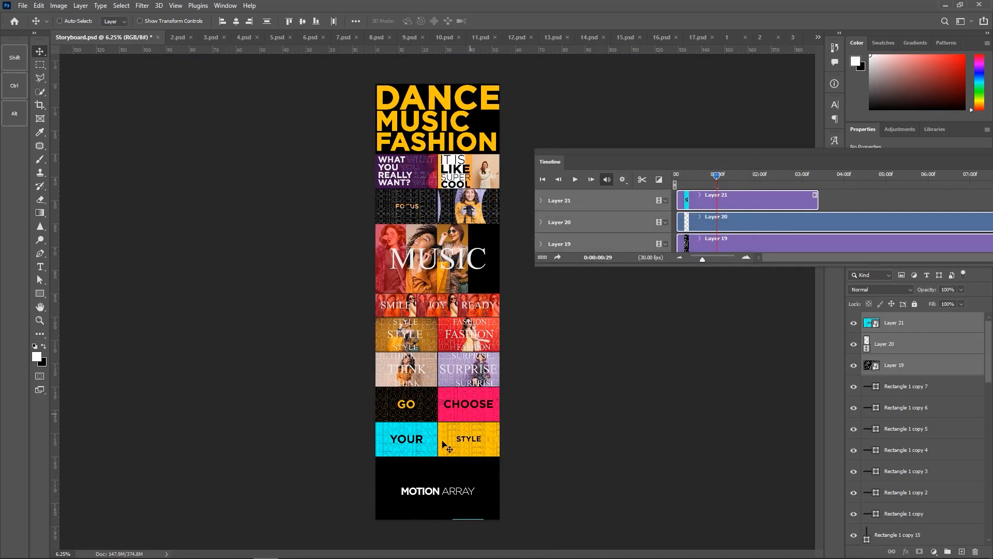
Step: Inspect the MOTION ARRAY area up close and undo the bottom crop to restore the row of three videos
key(z)
click(439, 445)
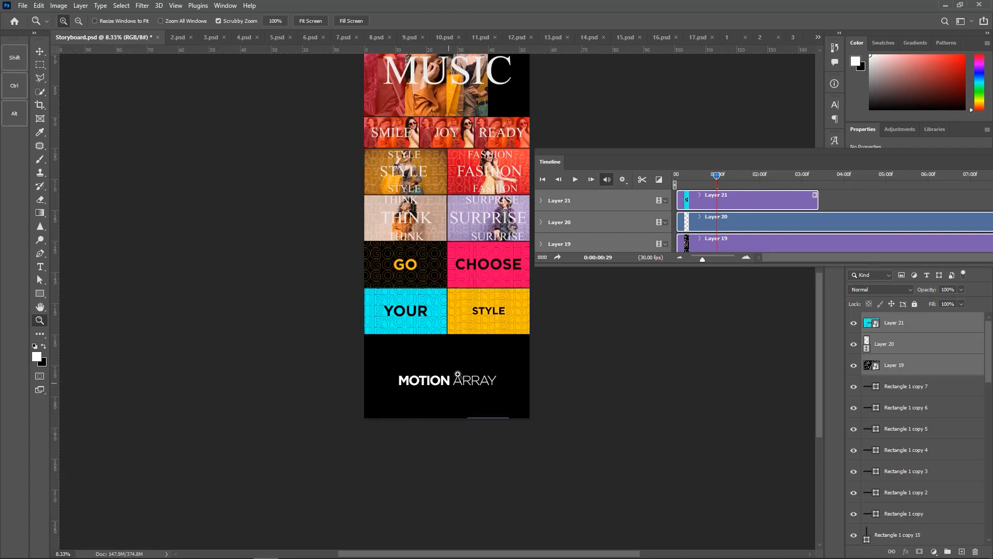
click(458, 375)
click(461, 376)
click(492, 408)
alt+click(470, 367)
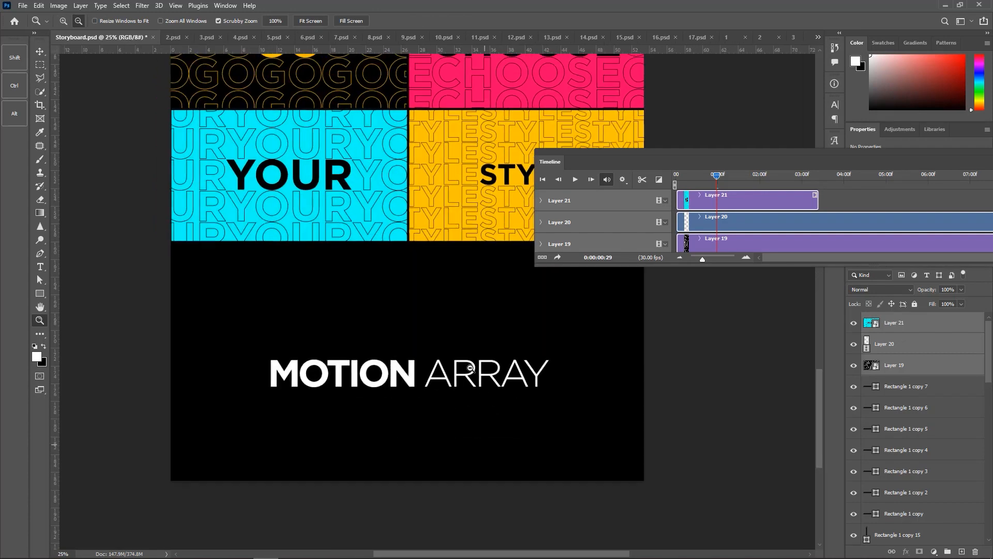
alt+click(470, 368)
alt+click(470, 368)
key(v)
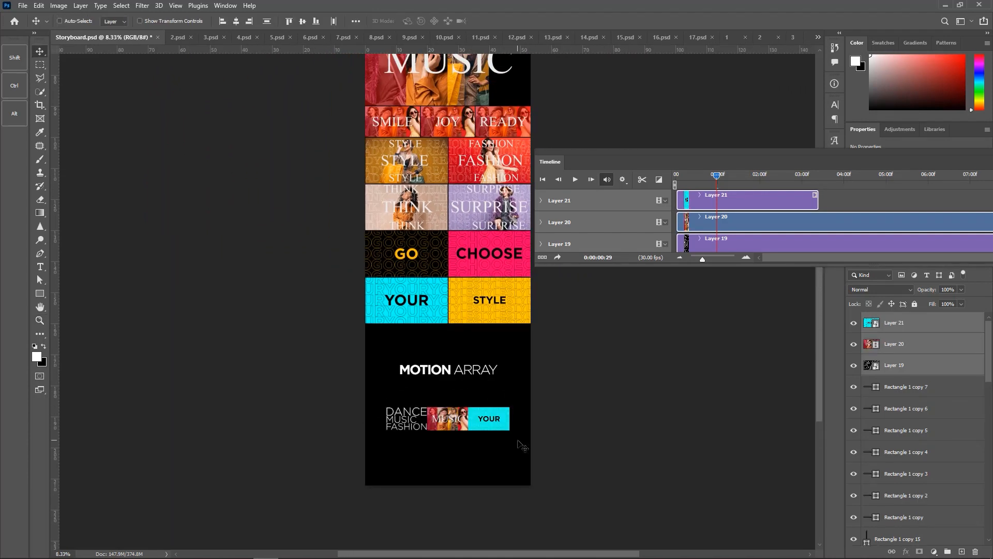
Step: Crop the page from below and above down to a 3840 x 540 px strip containing only the video row
key(c)
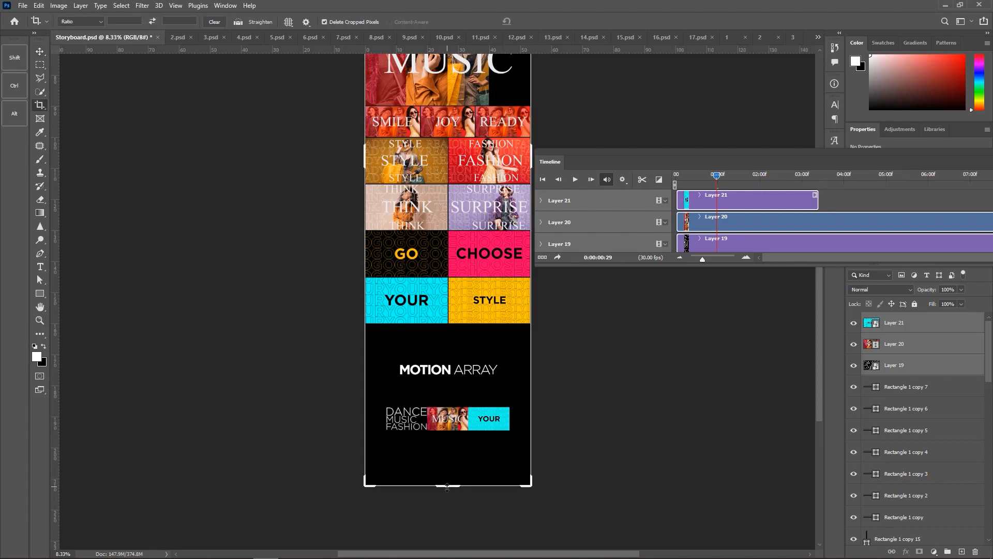
drag(447, 487, 470, 461)
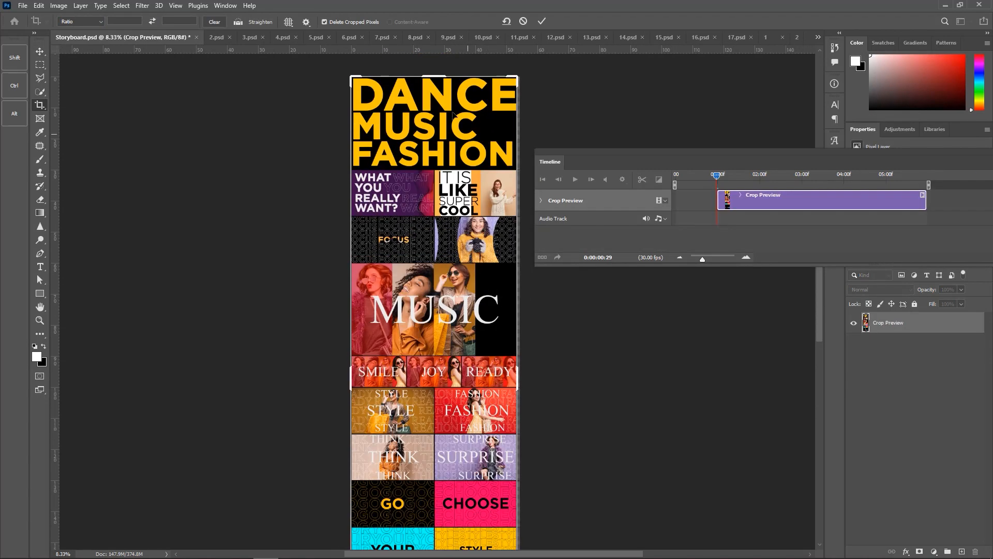
drag(433, 75, 437, 365)
key(Return)
key(v)
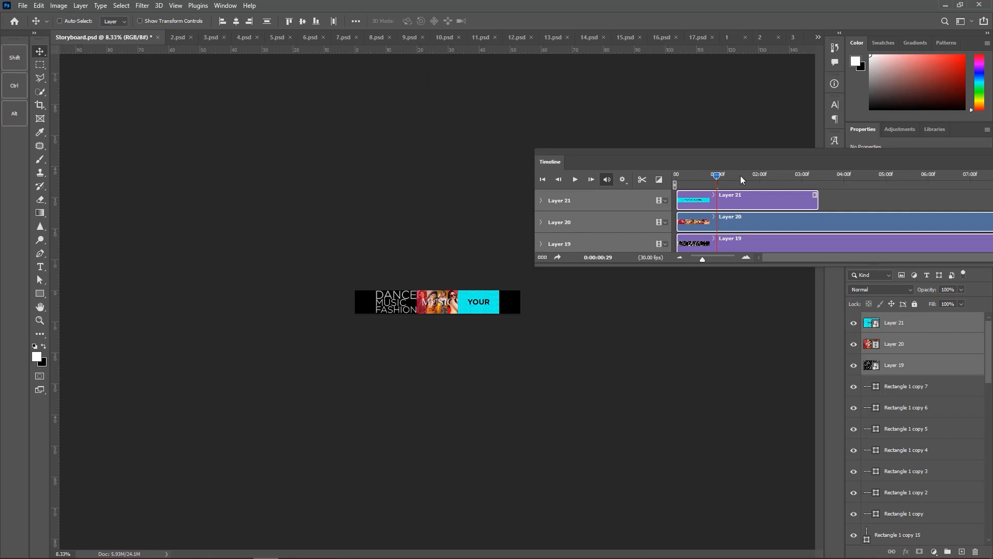
Step: Scrub through the clips to 0:00:02:05 and open the Save for Web (Legacy) export for the video strip
mouse_move(720, 179)
mouse_down()
mouse_move(805, 178)
mouse_move(825, 204)
mouse_move(959, 235)
mouse_move(921, 232)
mouse_move(899, 367)
mouse_up()
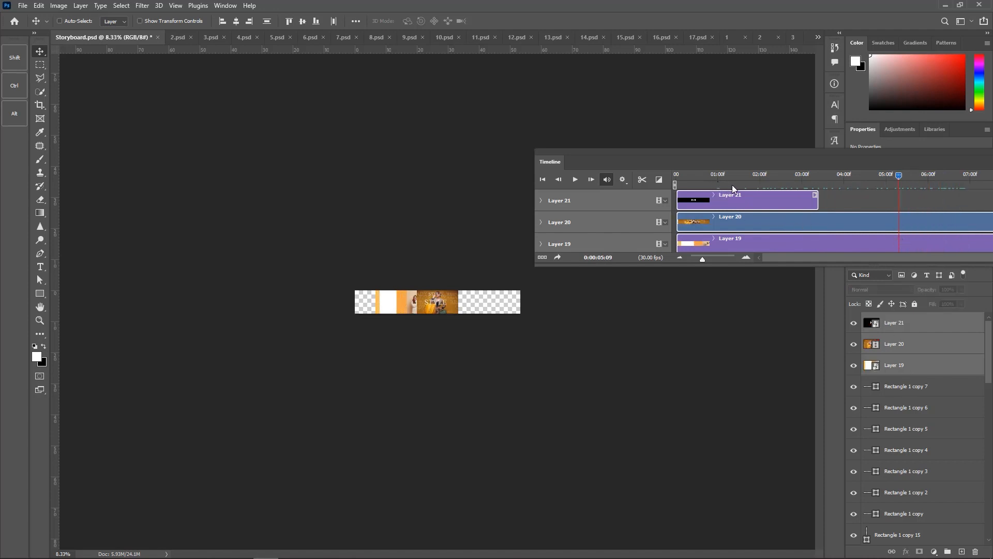
drag(898, 175, 767, 176)
click(23, 5)
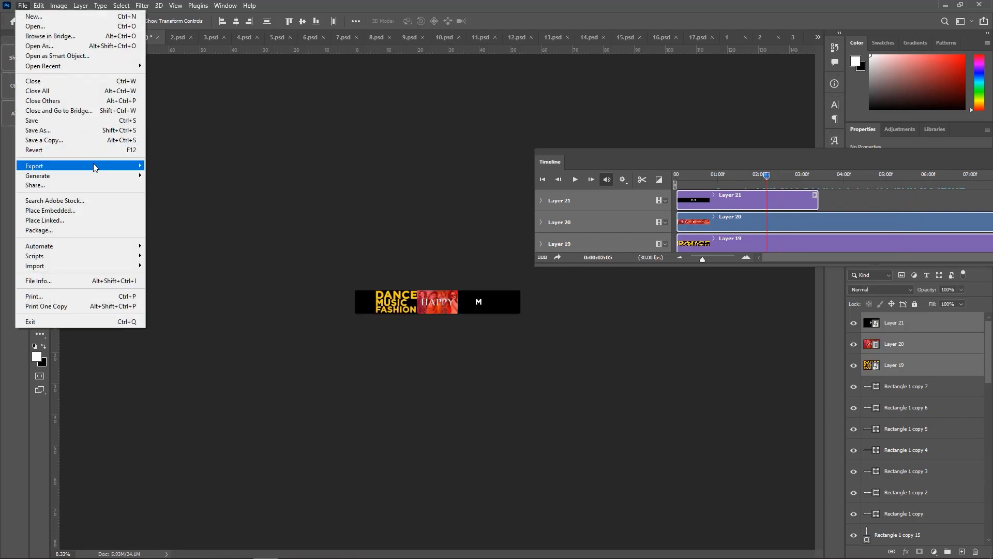
mouse_move(96, 166)
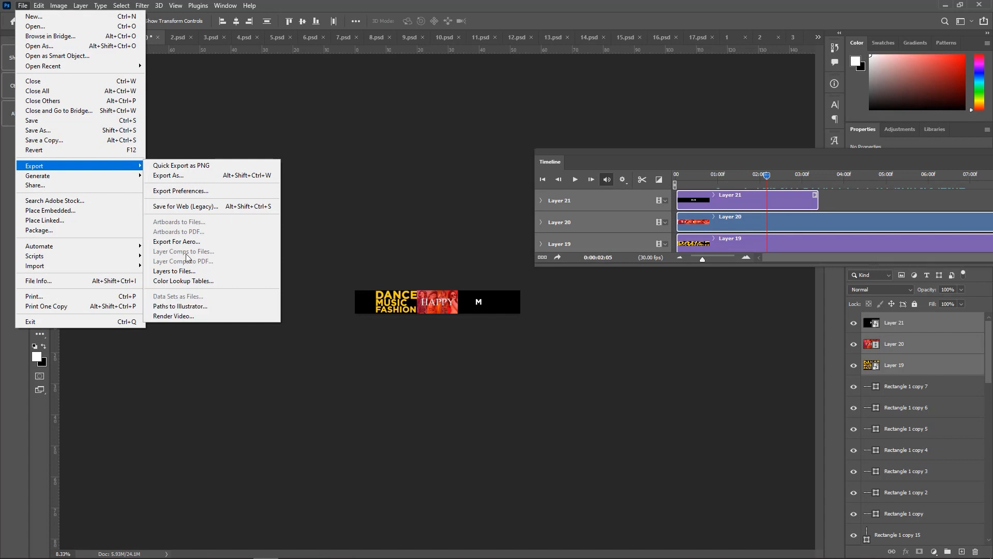
click(214, 207)
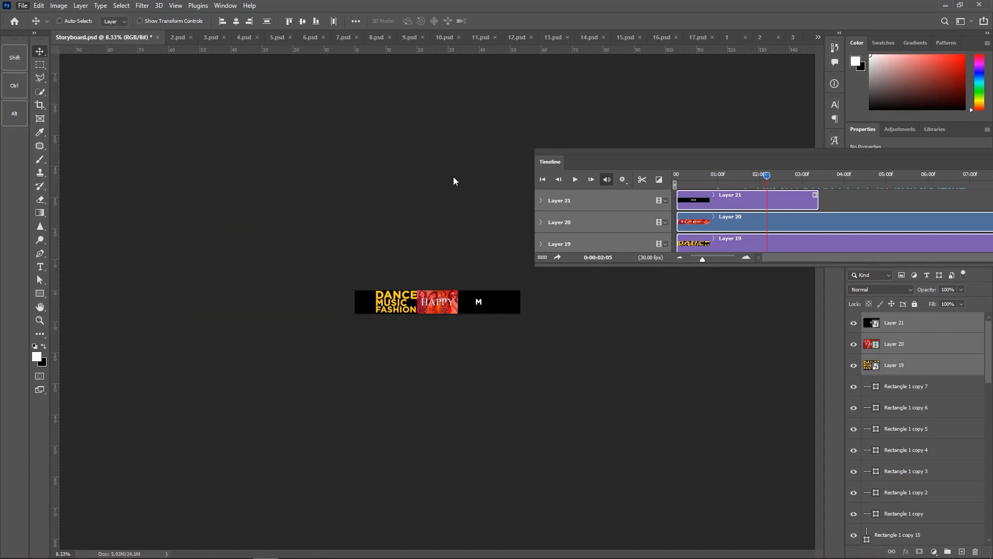
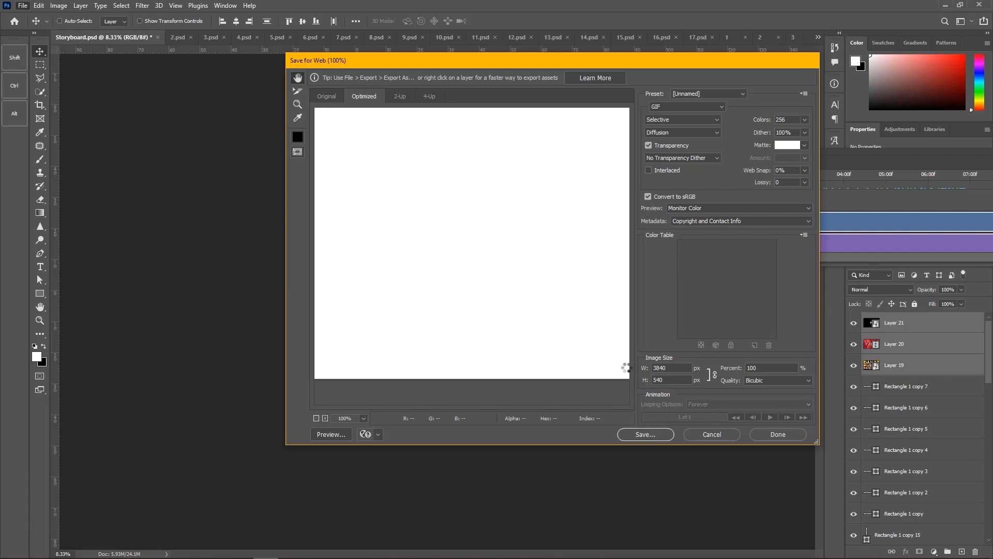
Step: Switch to Behance in the browser and sign in with the account's e-mail address and password
click(190, 548)
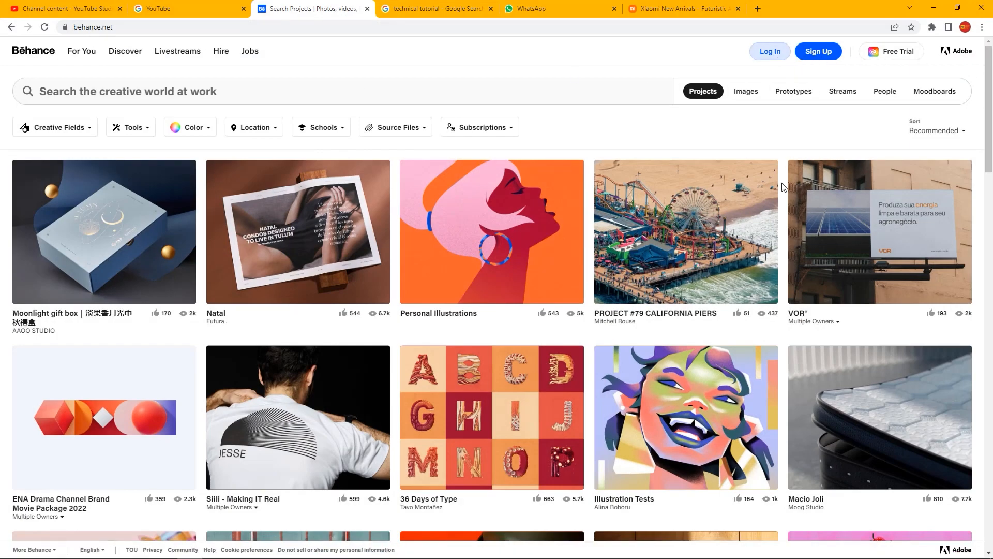
mouse_move(769, 203)
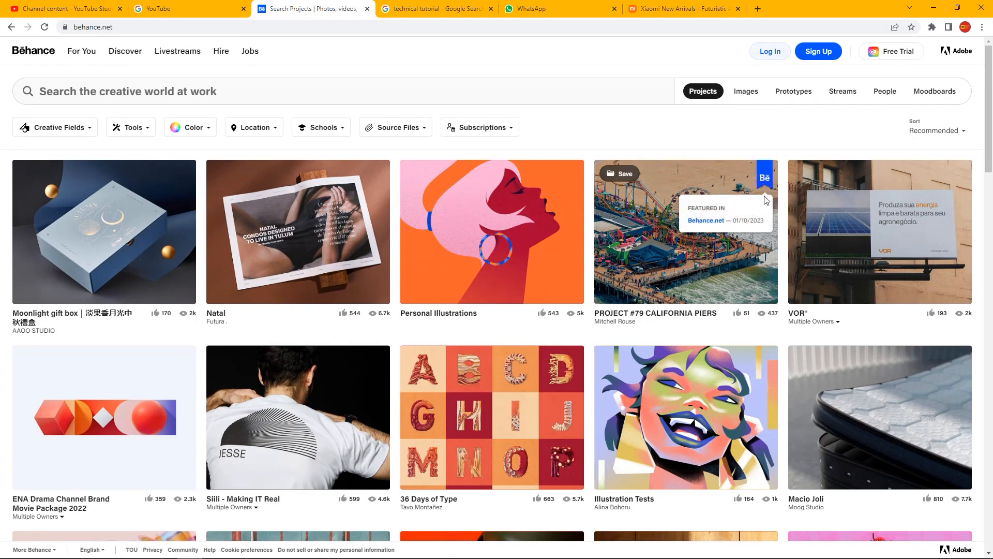
click(766, 200)
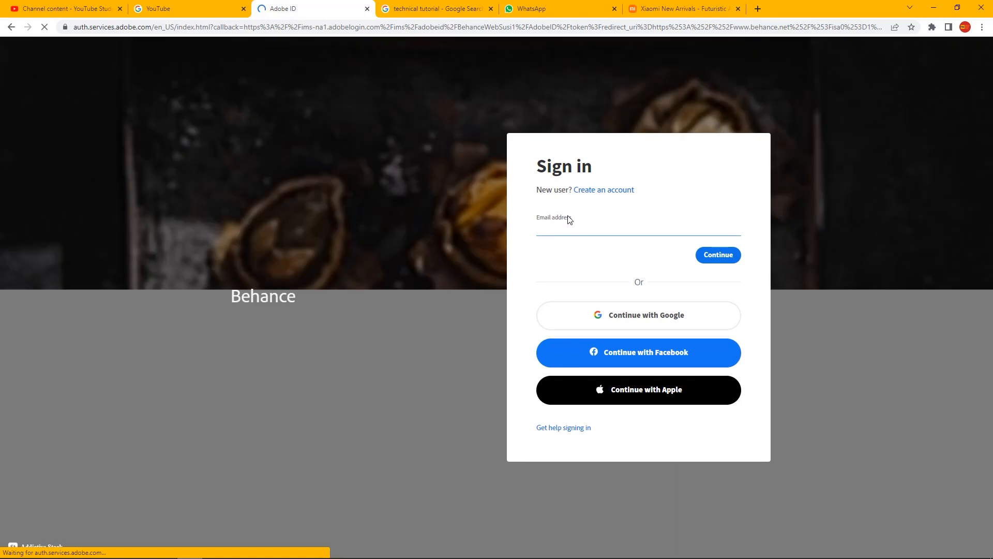
click(570, 220)
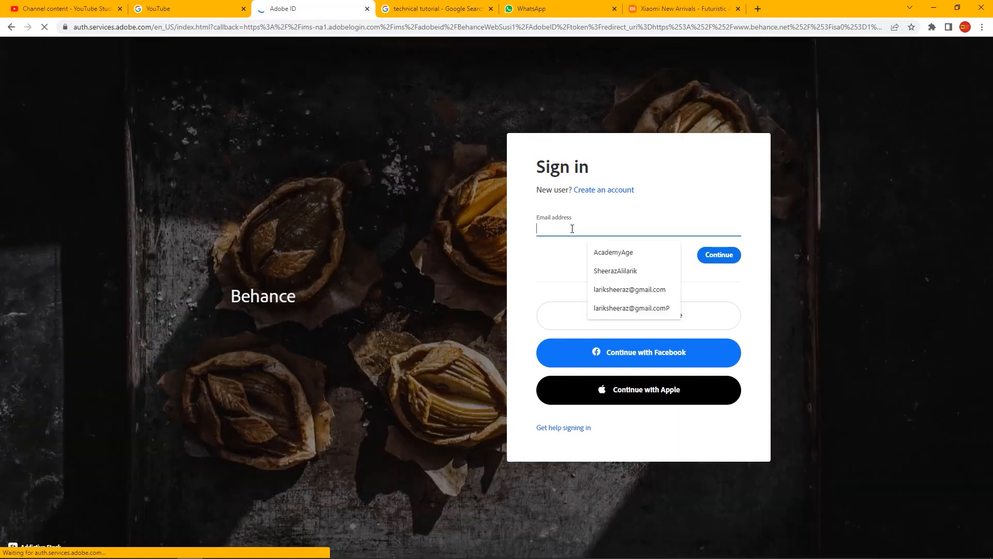
click(634, 288)
key(Return)
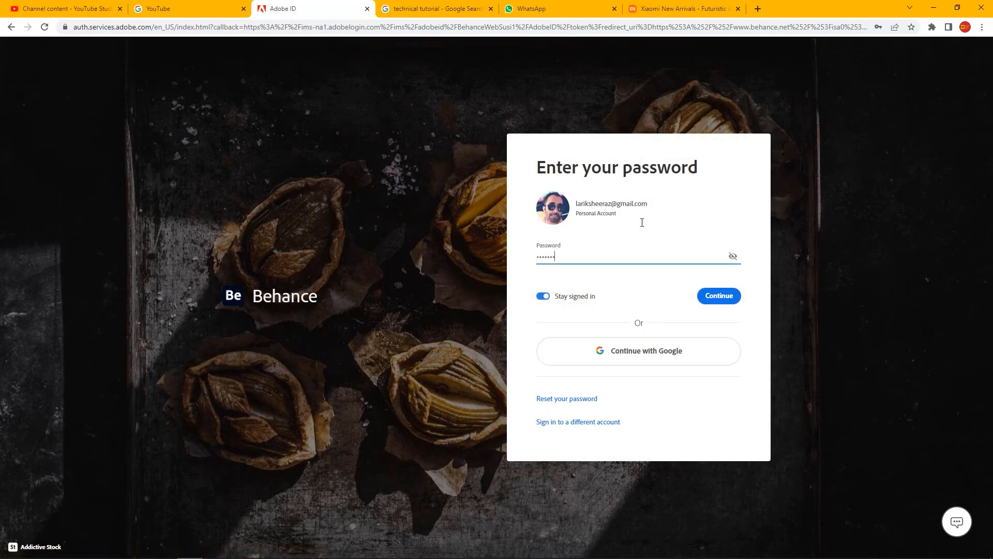
key(Return)
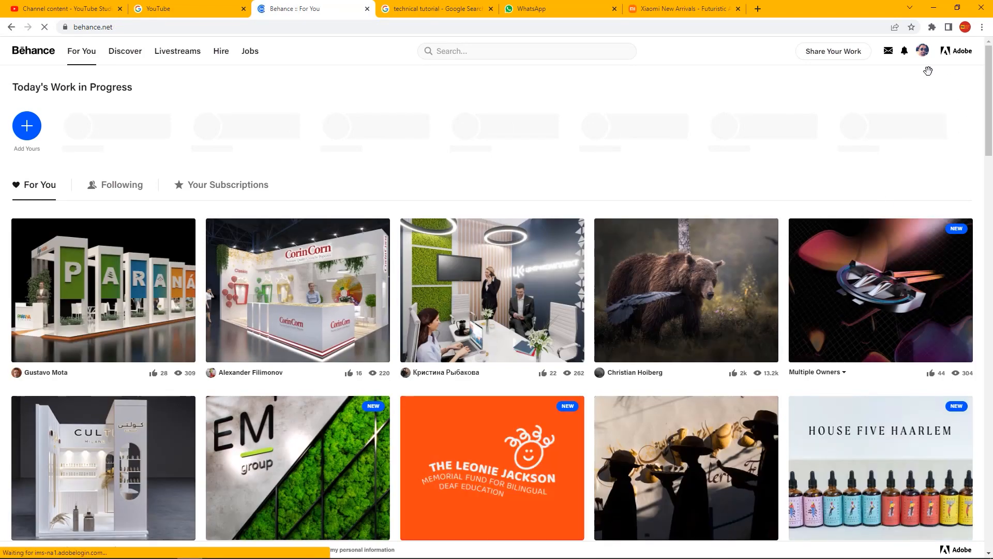
Step: Start a new Behance project for sharing work and glance at the account notifications
click(841, 54)
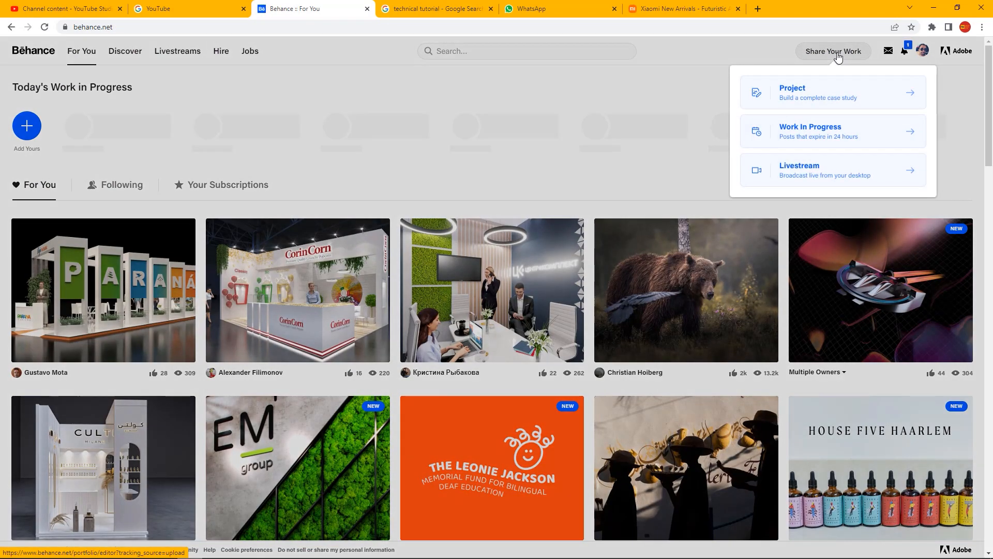
click(833, 101)
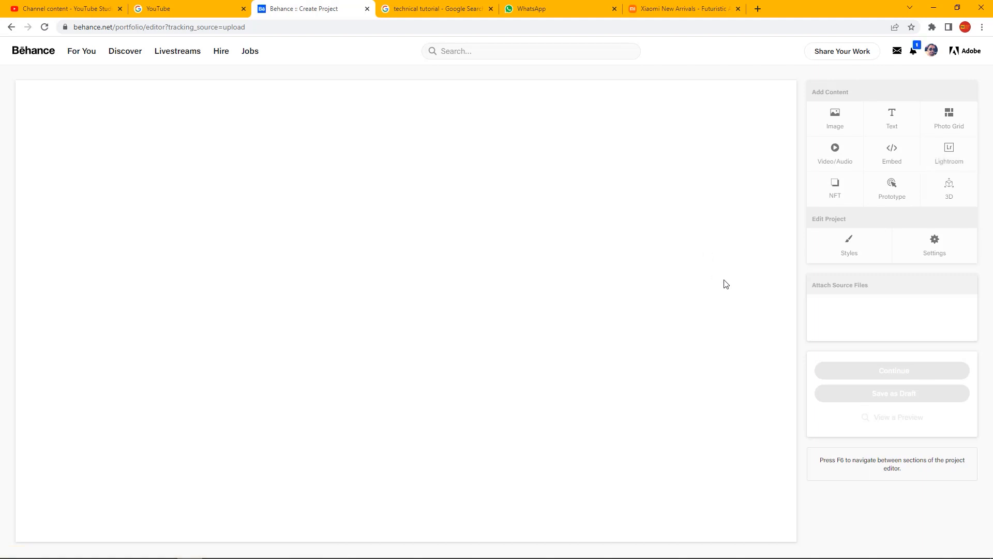
click(914, 52)
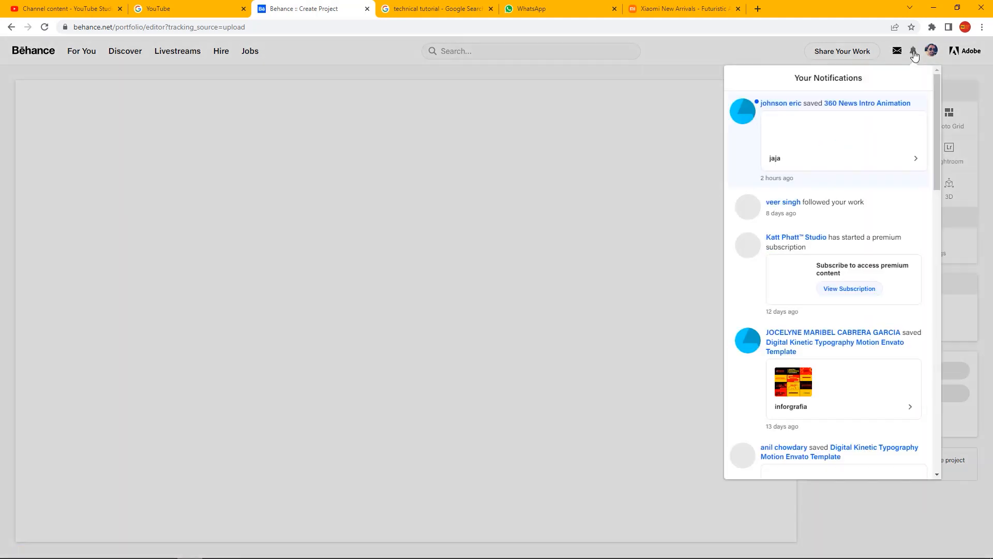
click(461, 301)
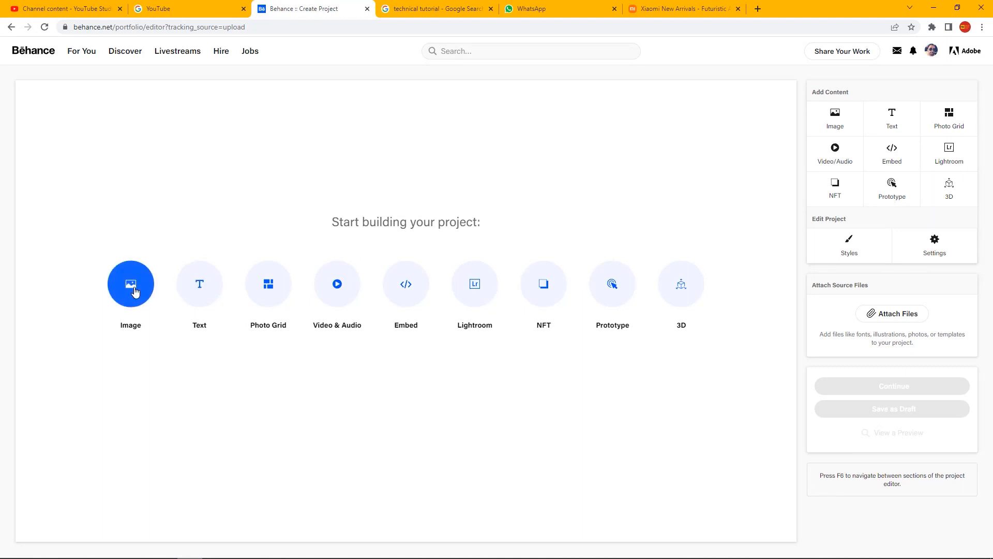
Step: Add Storyboard.jpg from the Ph folder of Motion Array's Colorful Typygraphy promo as the project's first image
click(132, 290)
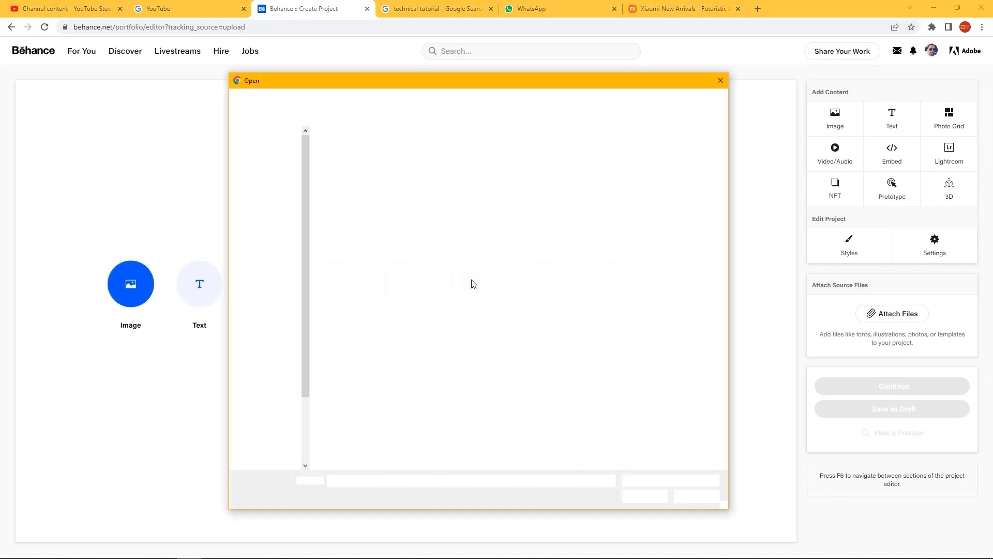
click(265, 277)
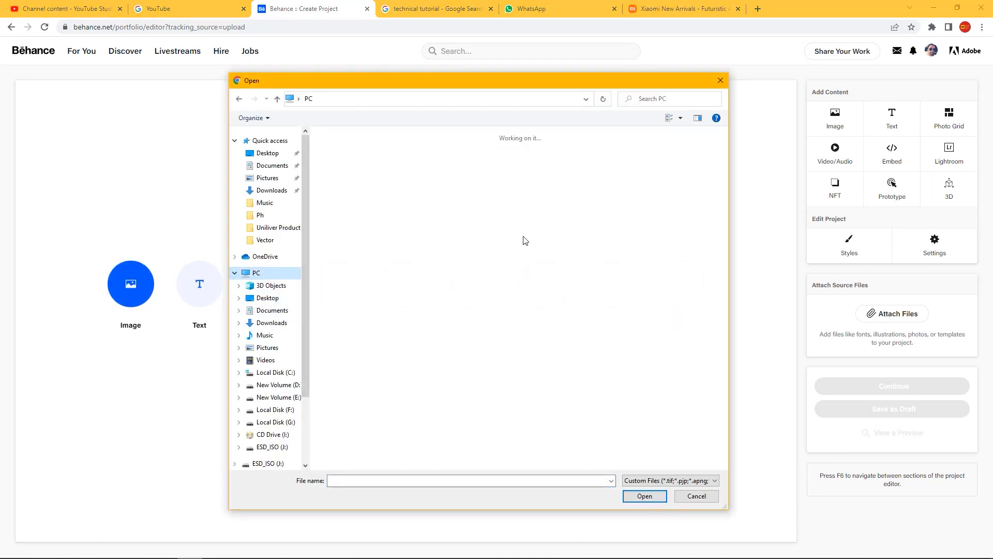
double_click(520, 257)
double_click(368, 235)
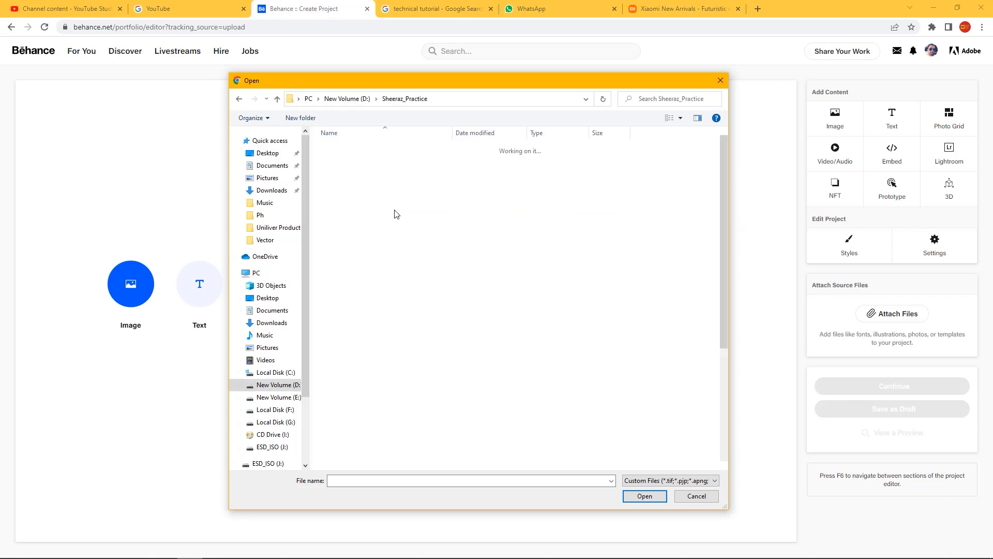
double_click(383, 373)
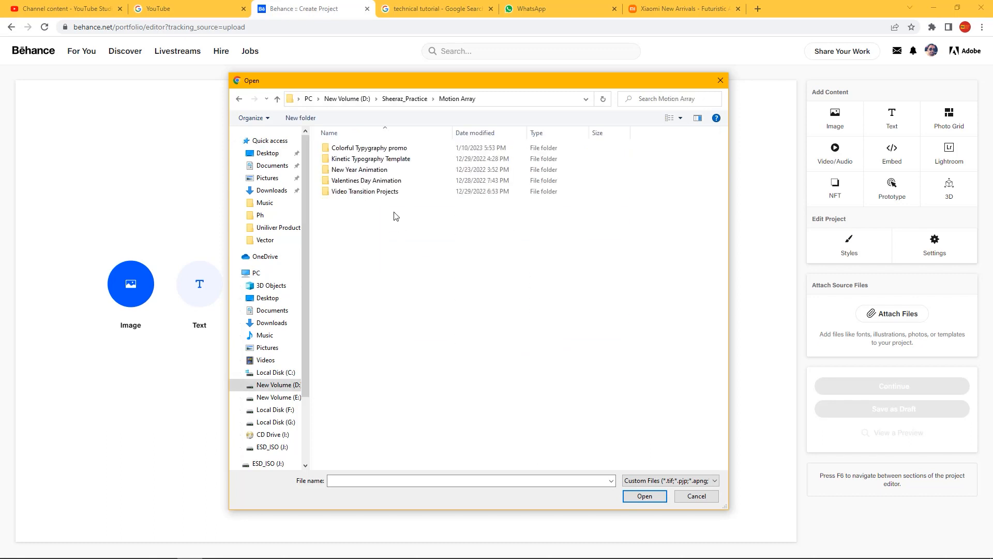
double_click(373, 149)
double_click(352, 181)
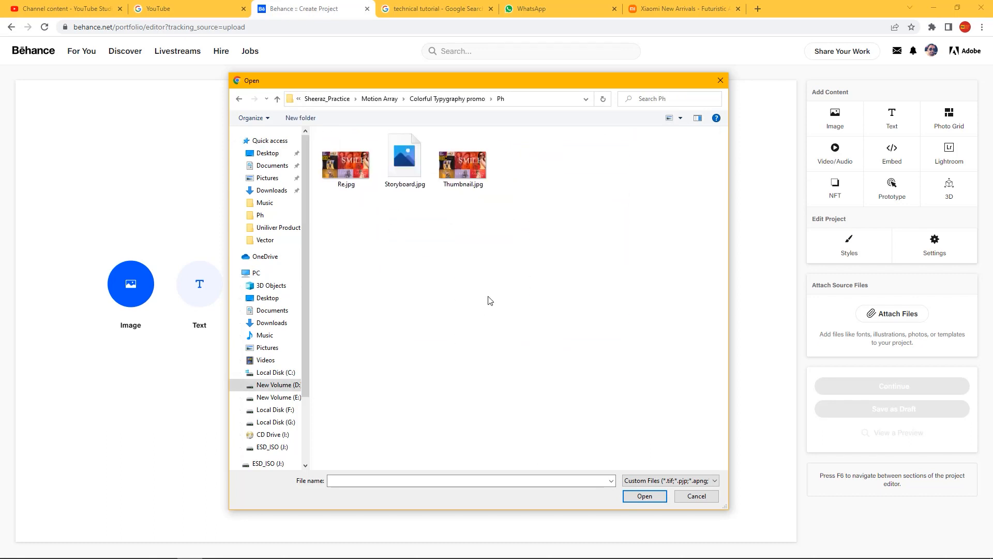
double_click(409, 173)
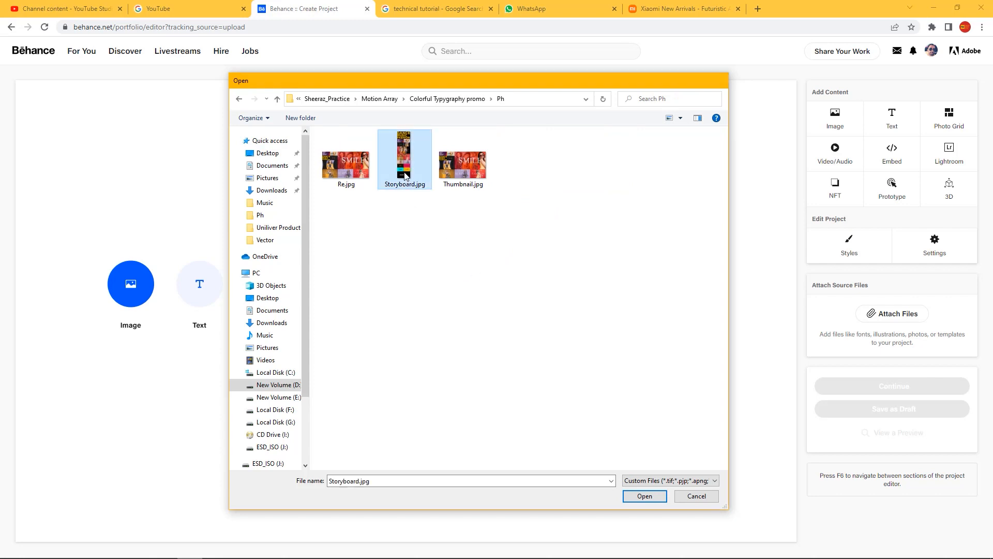
Step: Switch to Photoshop, start saving the optimized GIF, and choose New Volume (D:) as the destination drive
mouse_move(514, 556)
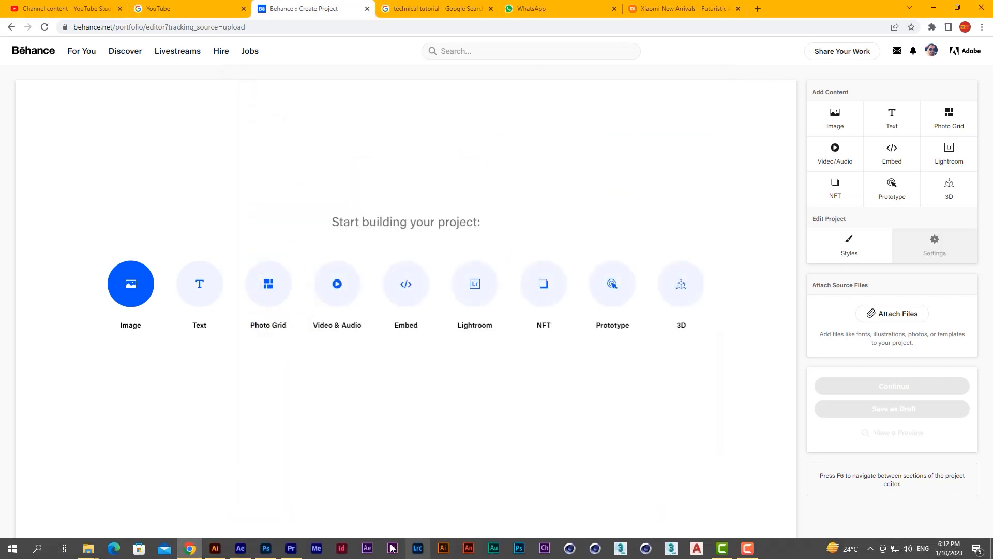
click(274, 548)
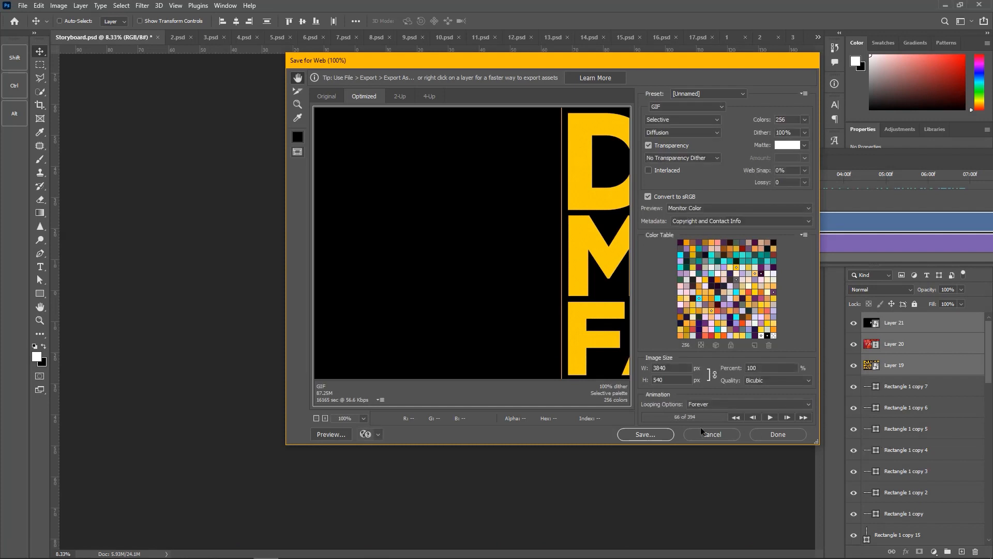
click(646, 434)
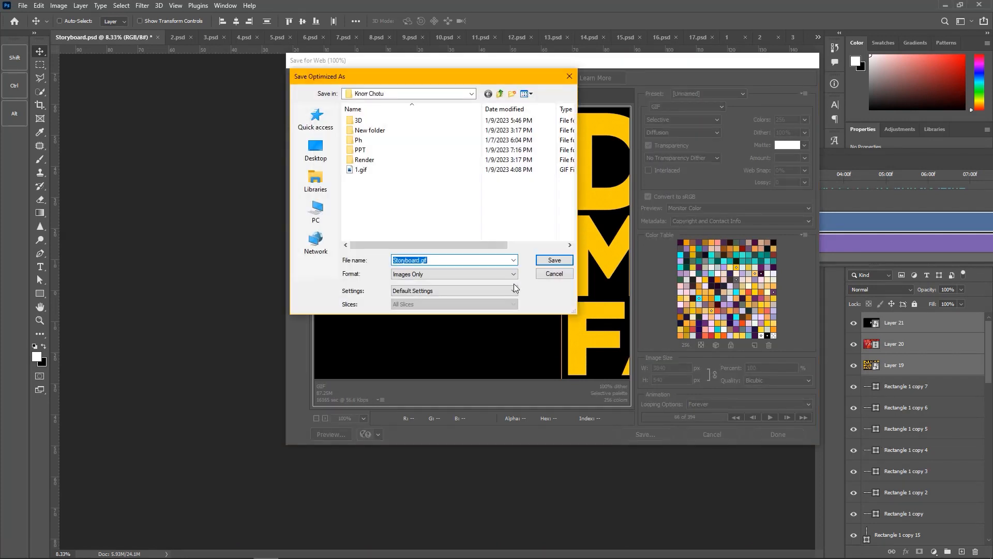
click(315, 211)
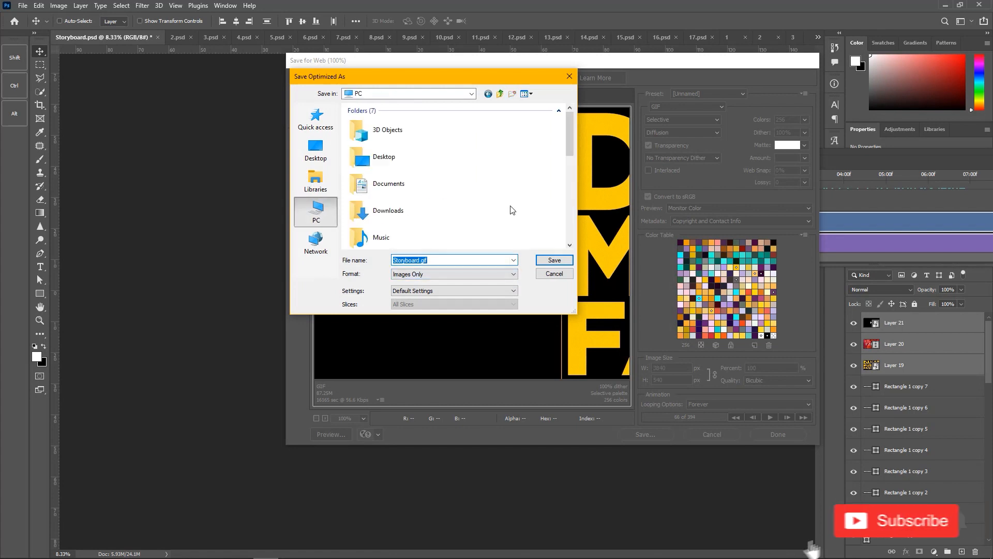
scroll(455, 170, down, 5)
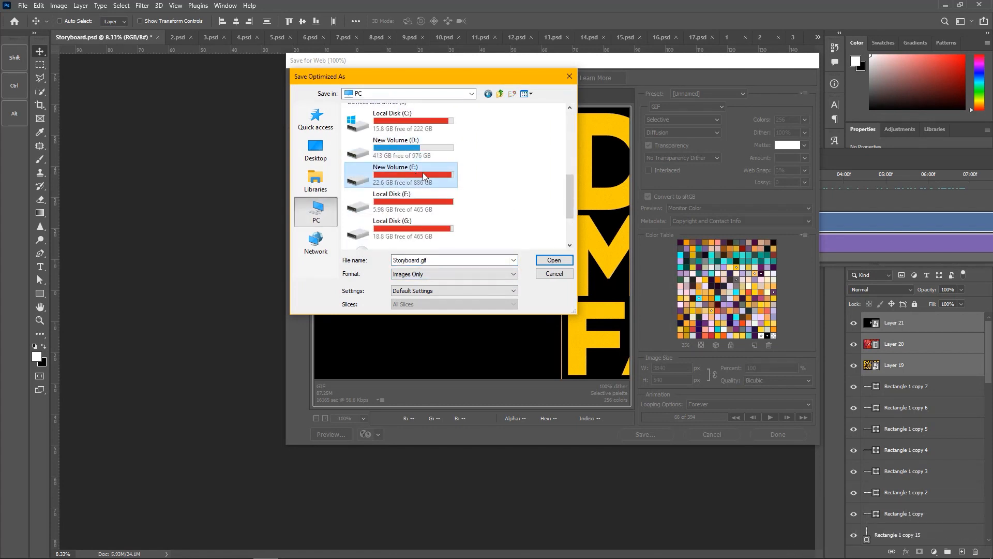
double_click(416, 165)
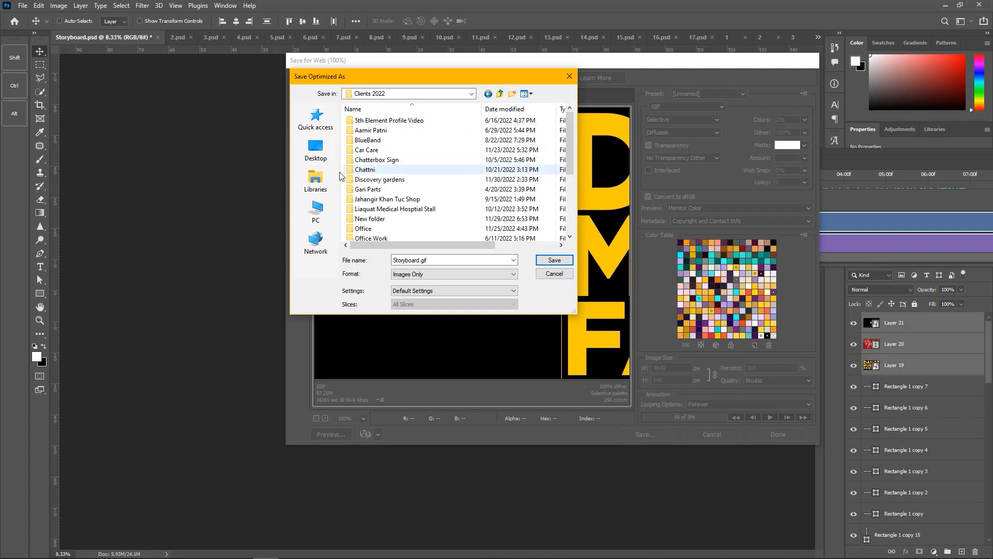
key(BackSpace)
scroll(437, 203, down, 5)
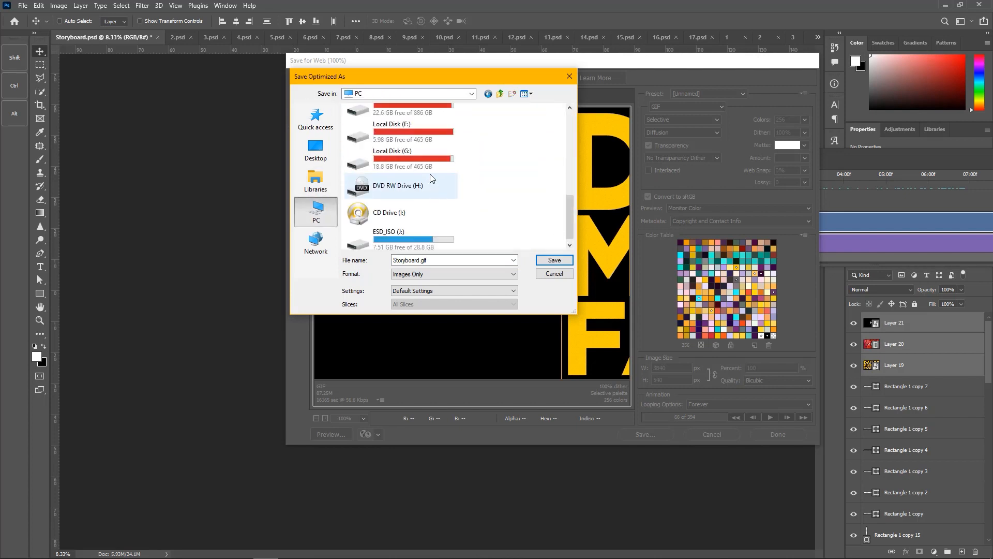
scroll(432, 215, up, 3)
double_click(428, 220)
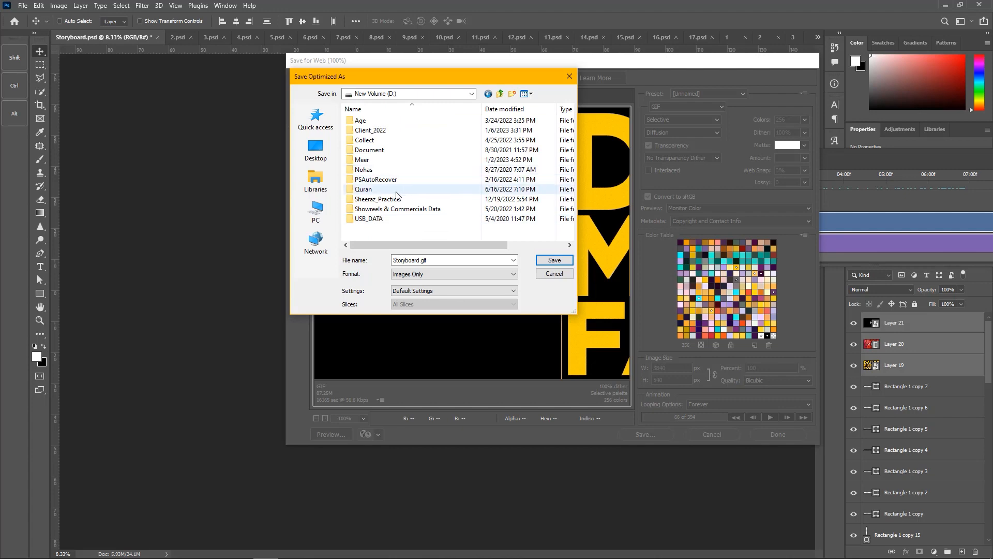
Step: Save the animation as Storyboard.gif in the Colorful Typygraphy promo folder inside the practice folder's Motion Array directory
double_click(408, 194)
scroll(396, 199, down, 2)
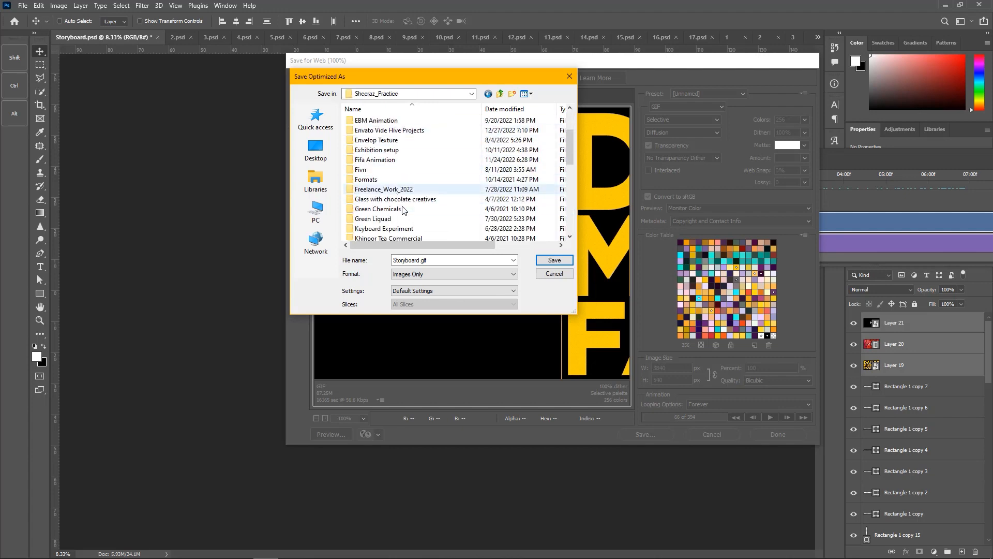
scroll(401, 217, down, 2)
scroll(397, 202, up, 3)
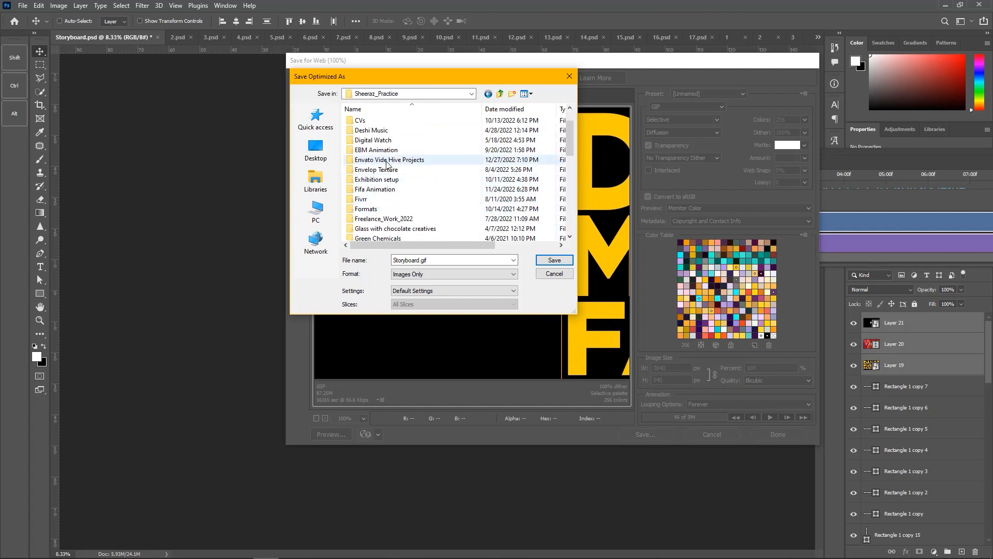
scroll(389, 151, up, 1)
click(387, 143)
key(m)
key(m)
key(m)
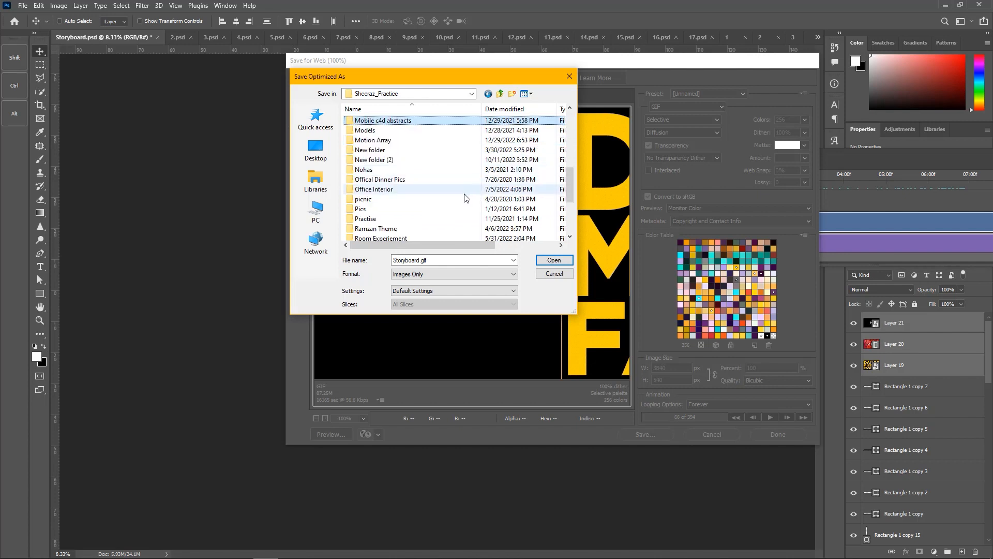
key(Return)
double_click(385, 120)
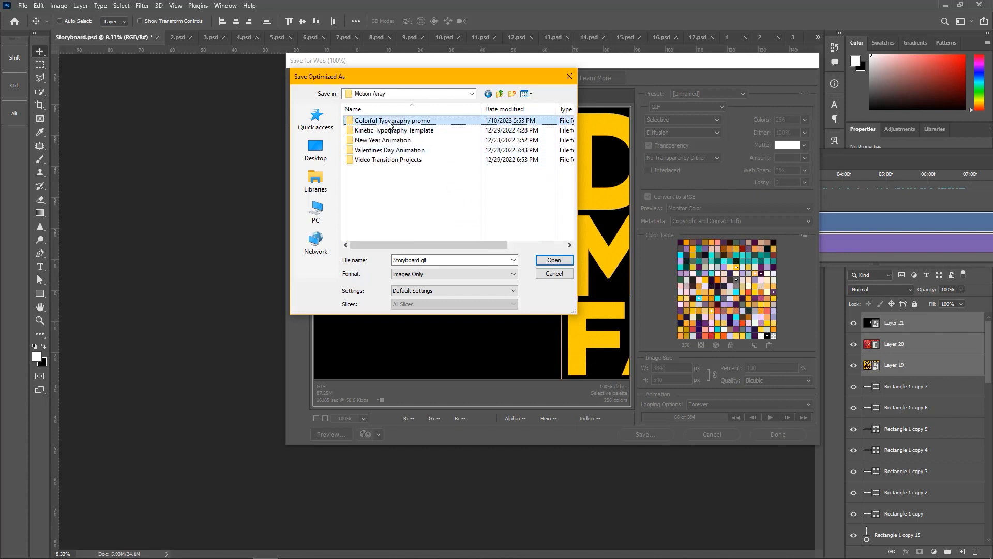
click(554, 260)
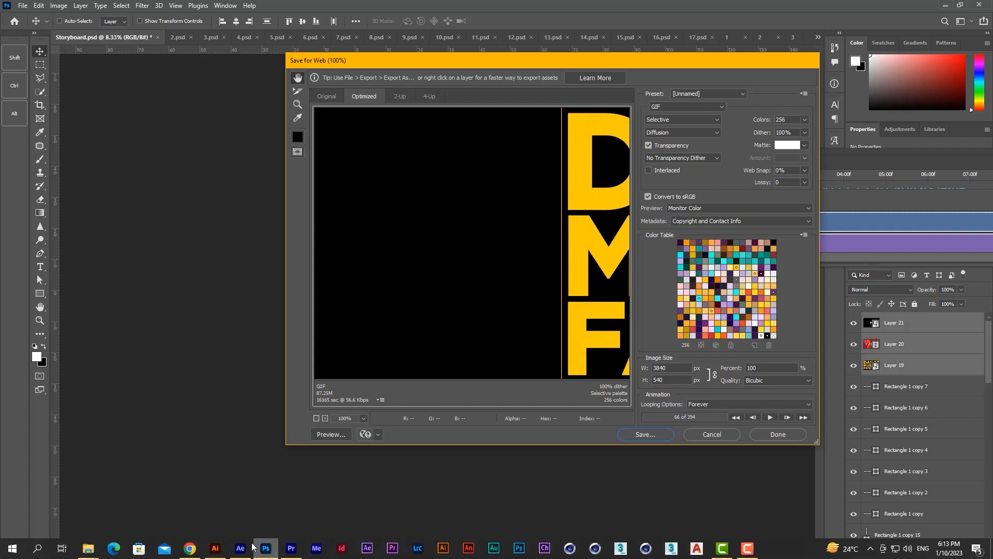
Step: Return to the Behance project in the browser and review the uploaded storyboard image down to its closing Motion Array frame
click(190, 556)
scroll(516, 358, down, 10)
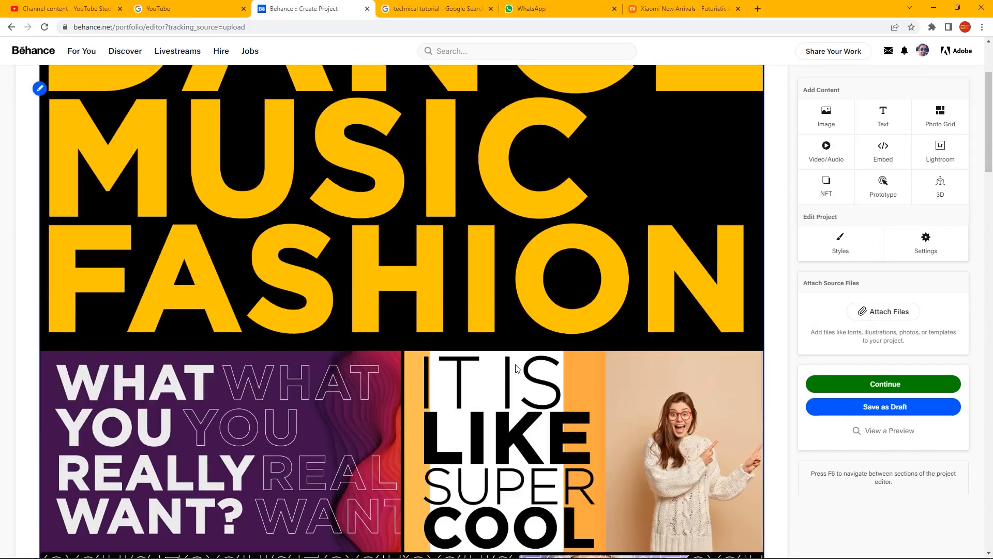
scroll(515, 364, down, 6)
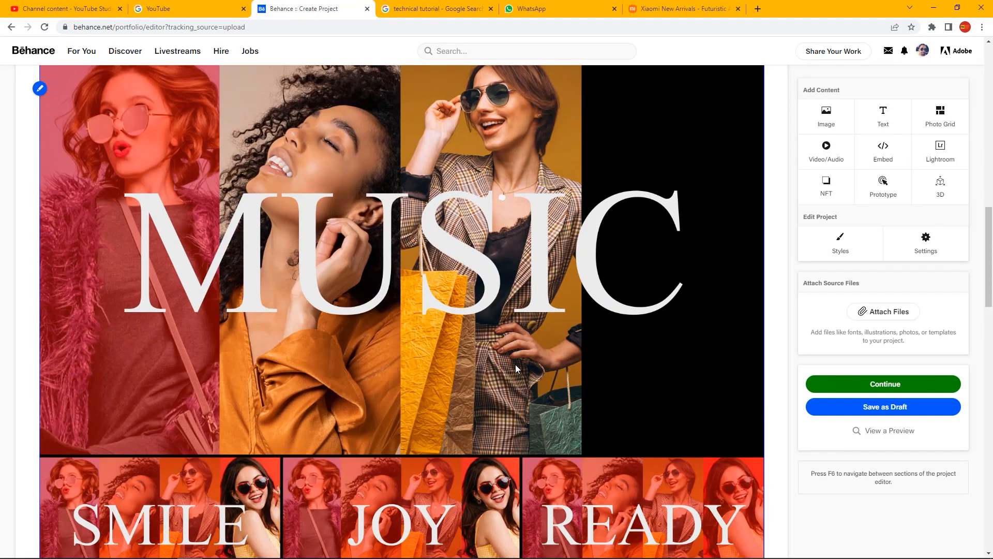
scroll(515, 367, down, 5)
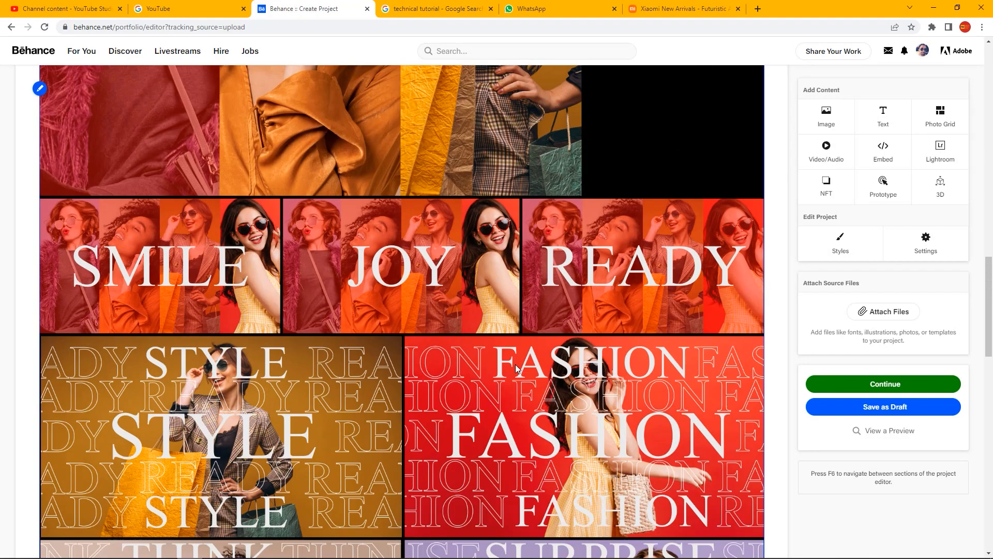
scroll(515, 364, down, 3)
scroll(515, 364, down, 5)
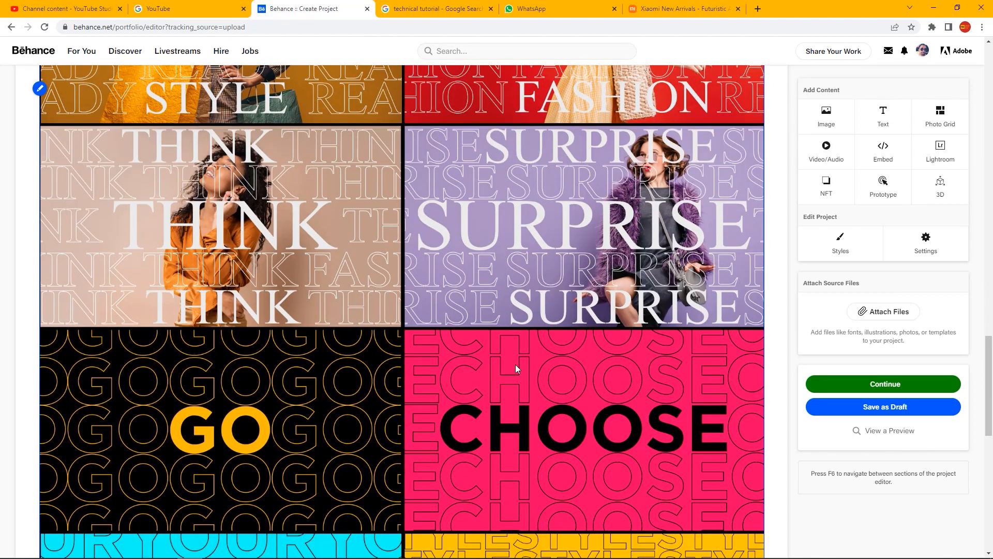
scroll(515, 364, down, 5)
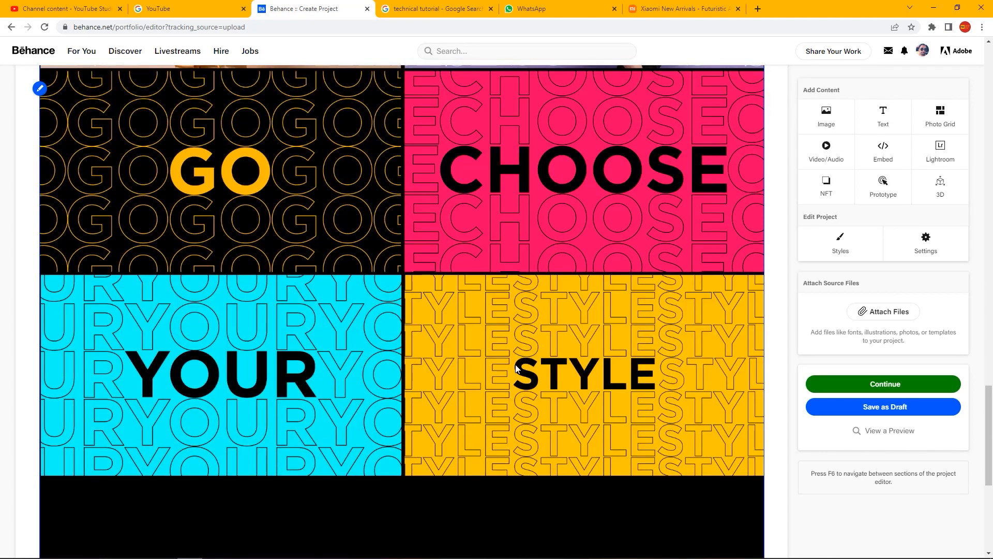
scroll(516, 368, down, 6)
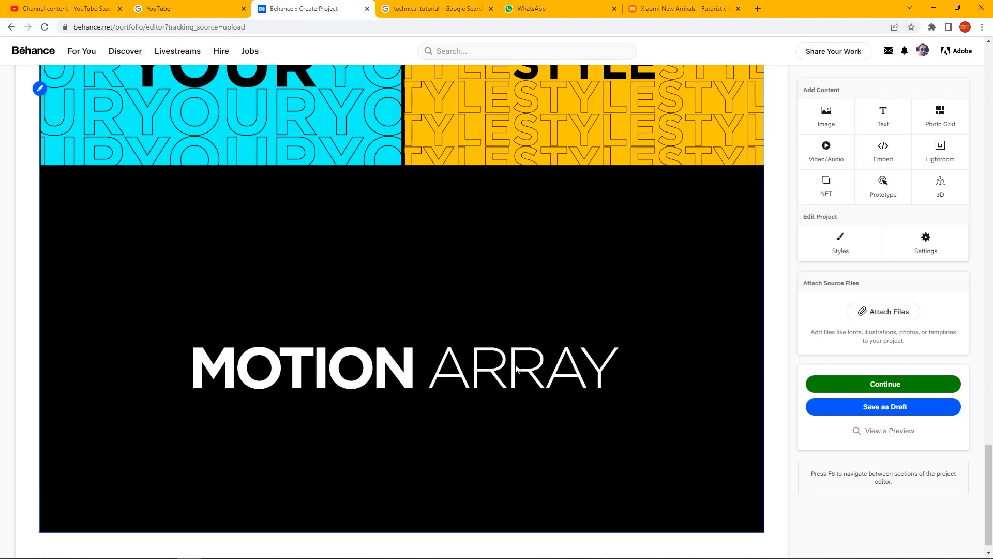
scroll(516, 368, down, 1)
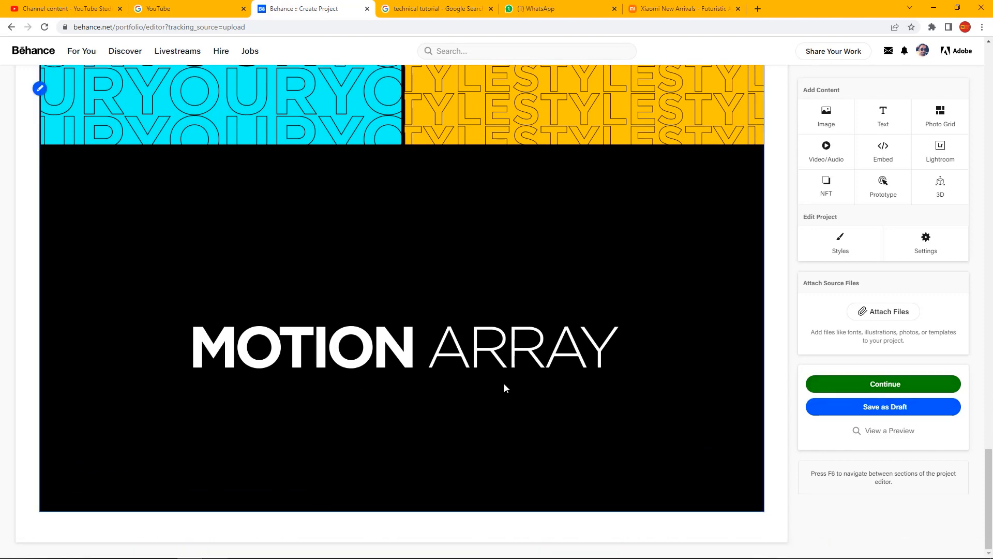
Step: Continue from the Behance project's content to its publishing details
scroll(505, 388, up, 6)
click(855, 384)
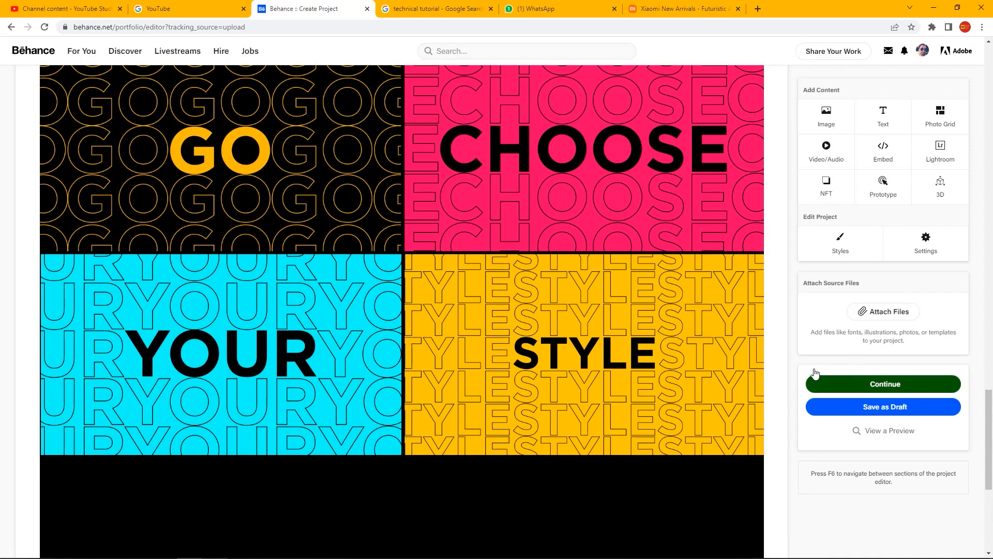